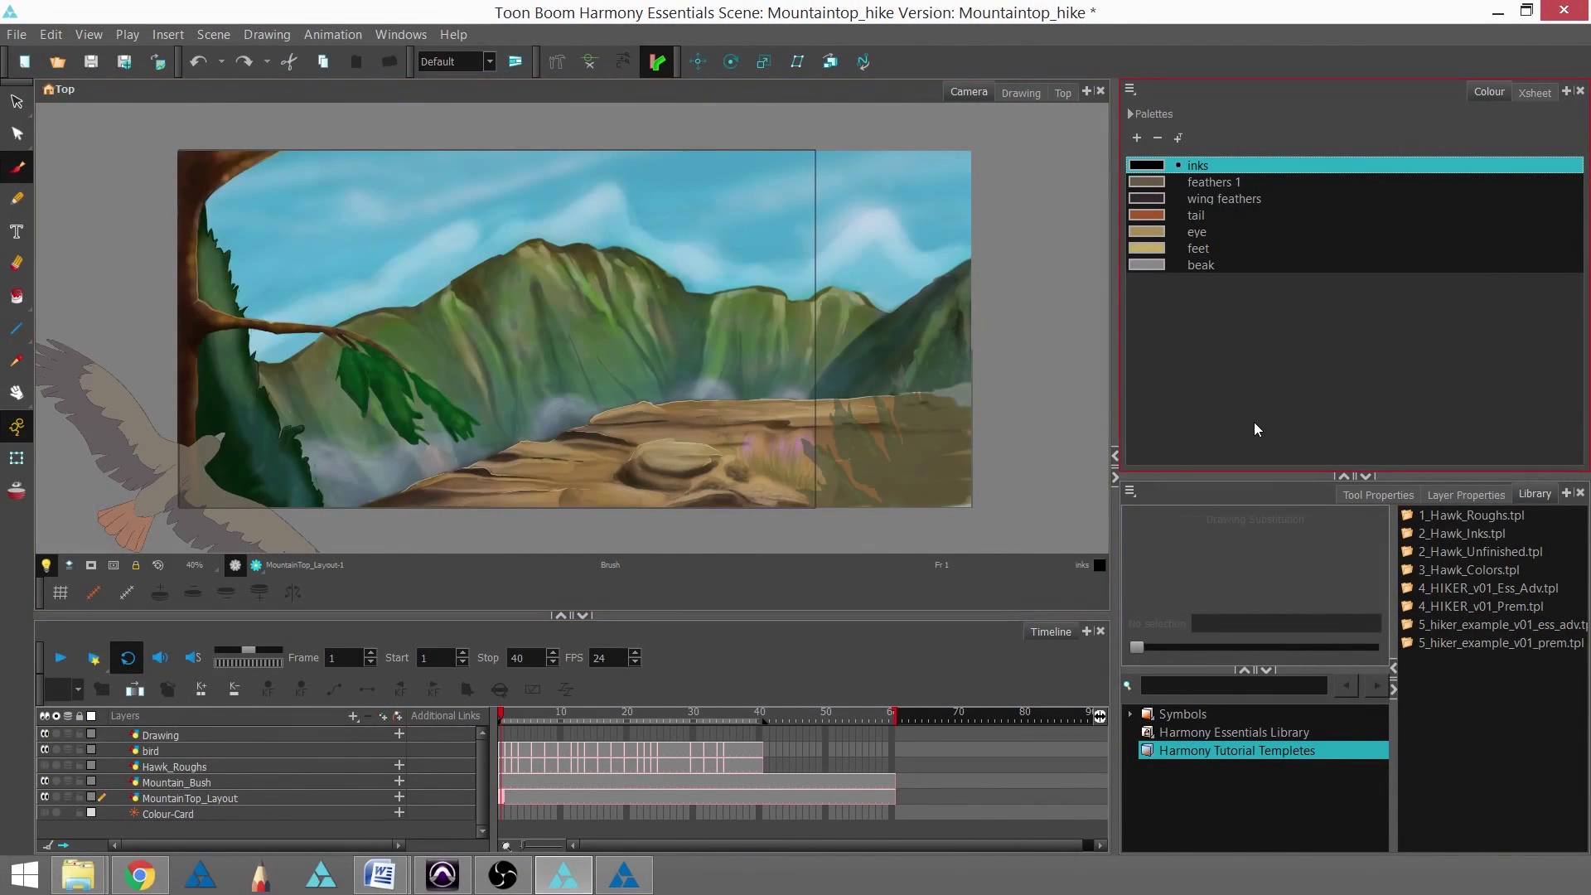
- Drag the 4_HIKER_v01_Ess_Adv.tpl template from the Library into the Timeline as HIKER_v01
click(1445, 585)
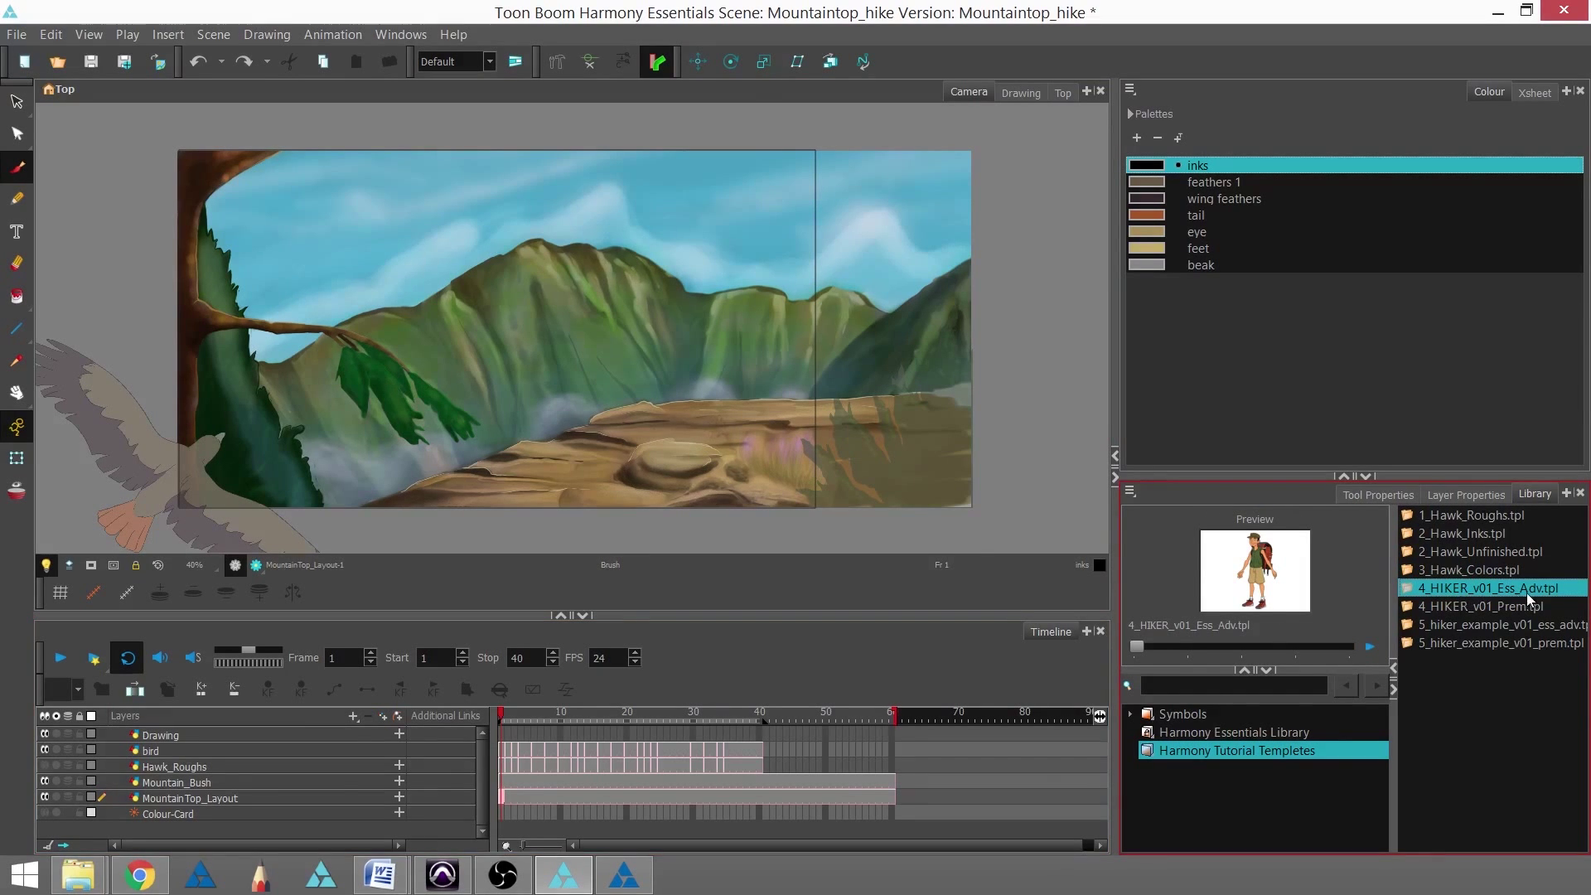
mouse_move(1429, 590)
mouse_down()
mouse_move(1463, 596)
mouse_move(722, 701)
mouse_move(334, 729)
mouse_move(268, 740)
mouse_move(262, 758)
mouse_up()
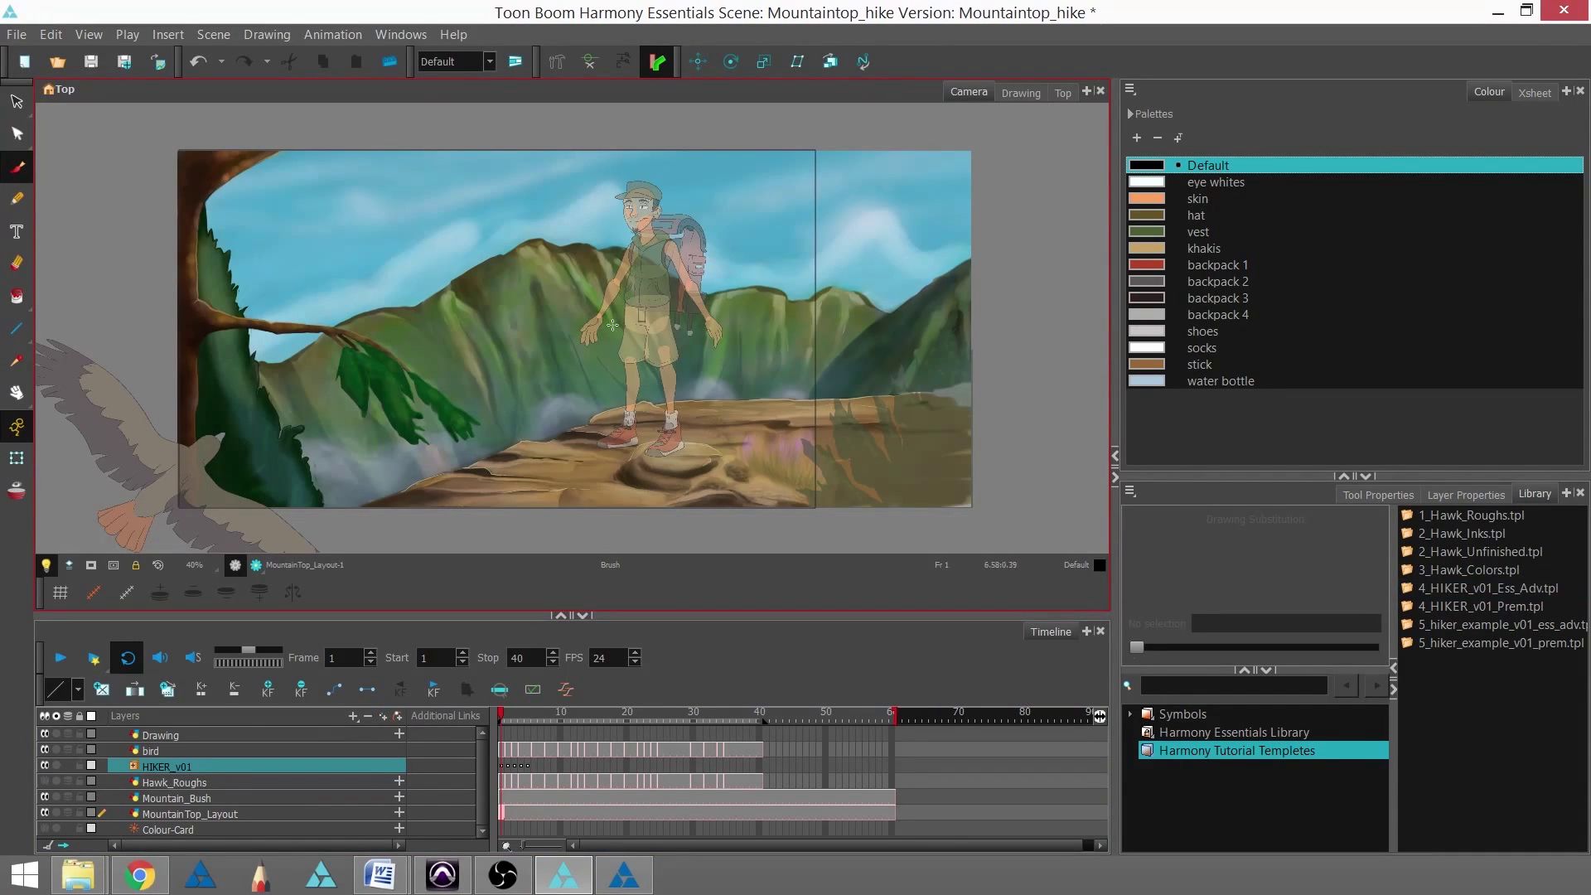
click(17, 461)
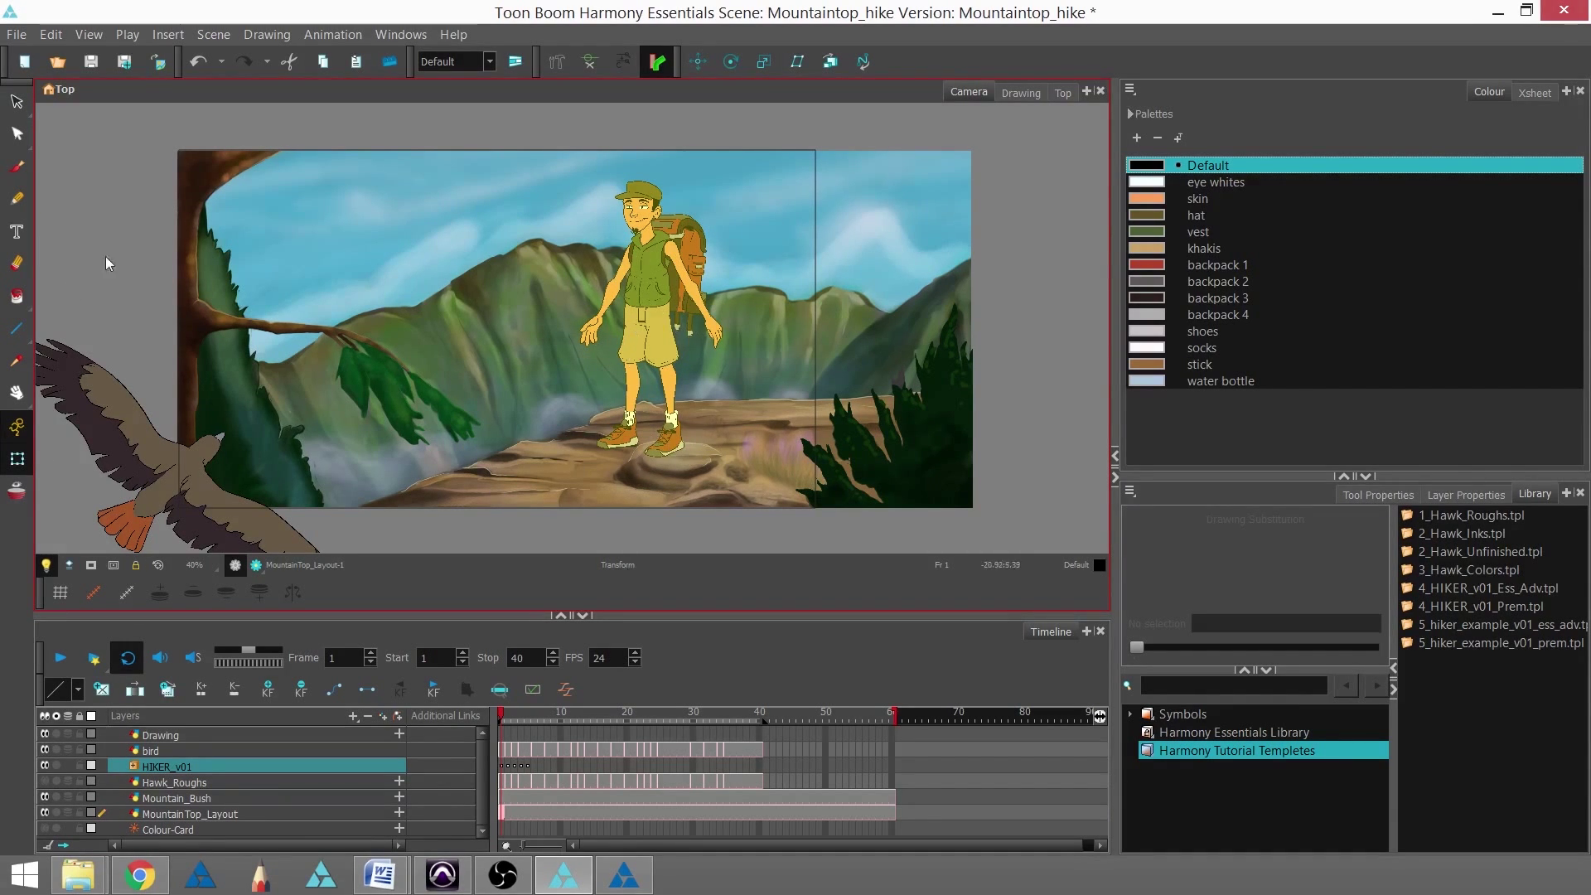
- Scrub the Timeline from frame 1 to preview, then hide the bird layer
click(502, 767)
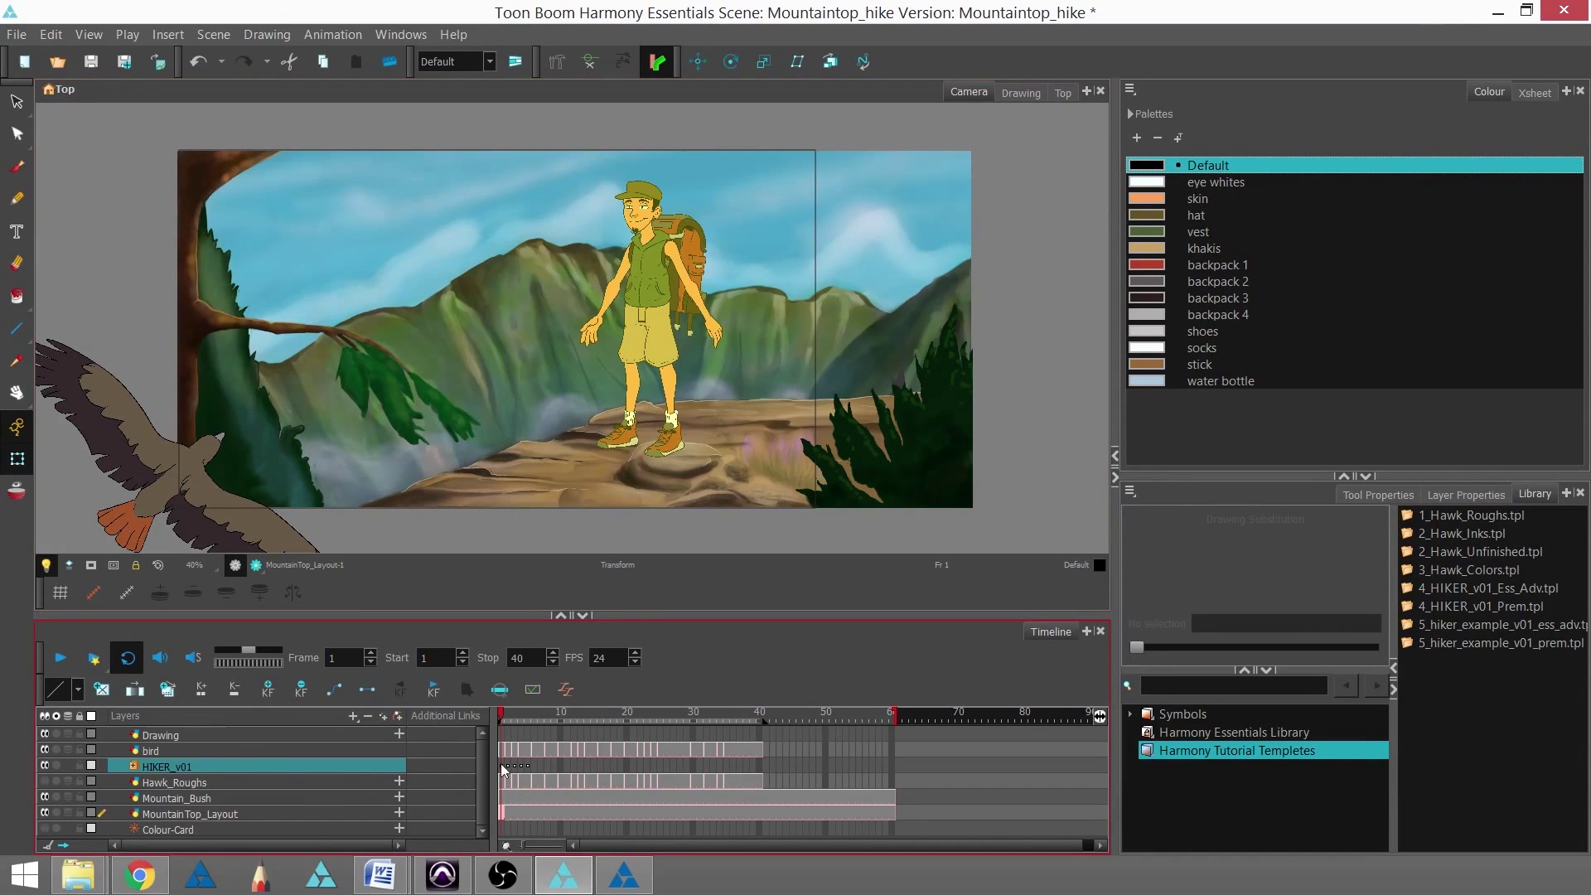
mouse_move(504, 714)
mouse_down()
mouse_move(526, 724)
mouse_move(499, 722)
mouse_up()
click(46, 750)
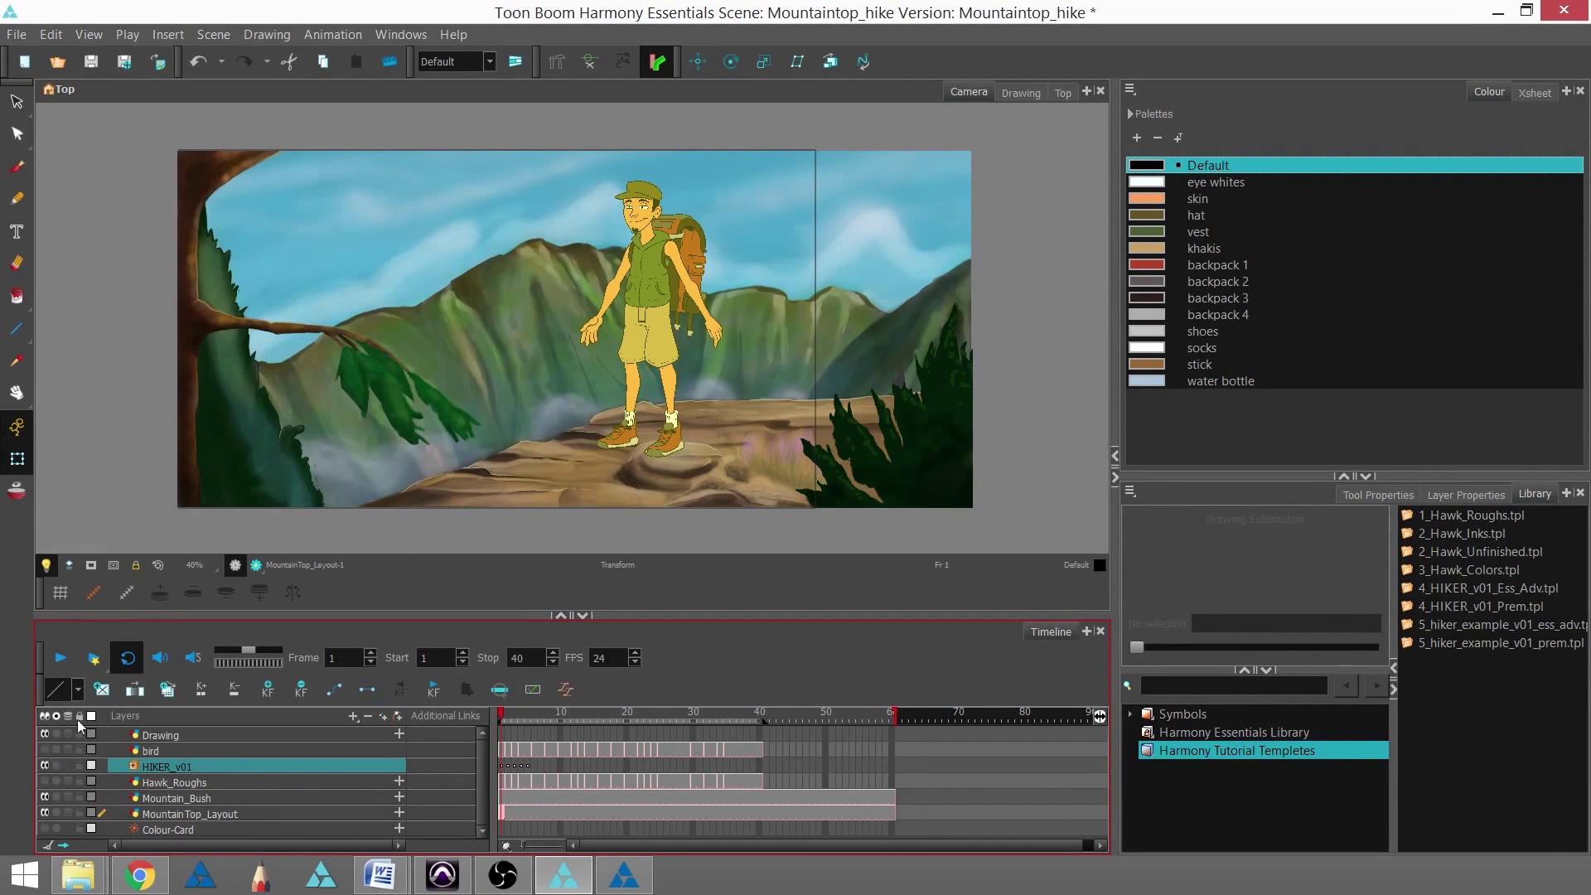
- Lock the MountainTop_Layout and Mountain_Bush layers, then marquee-select the hiker
click(490, 403)
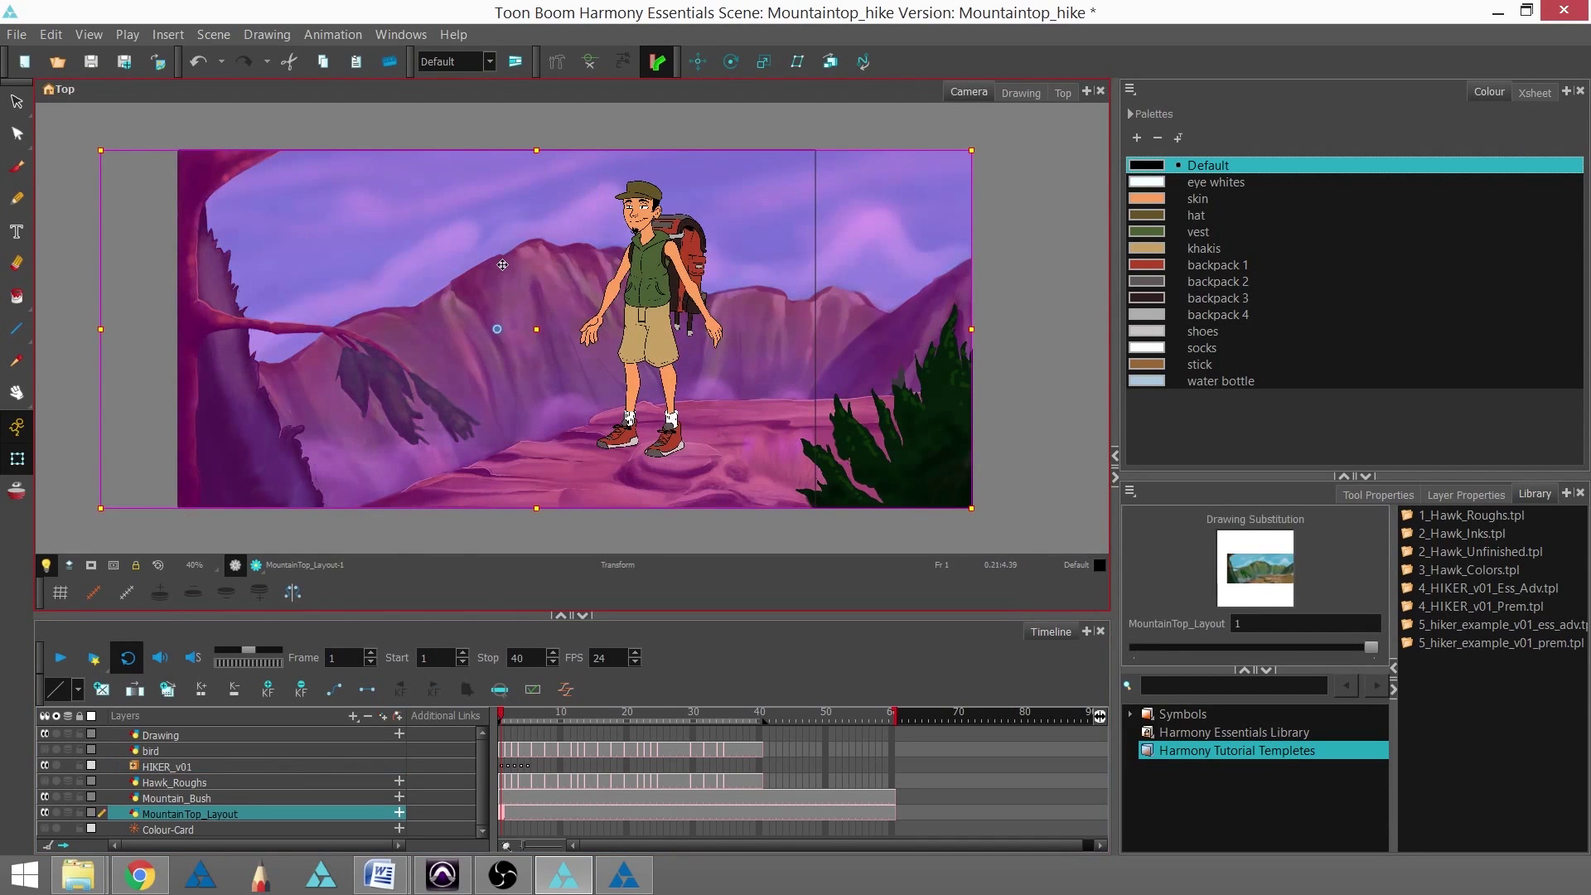
click(141, 839)
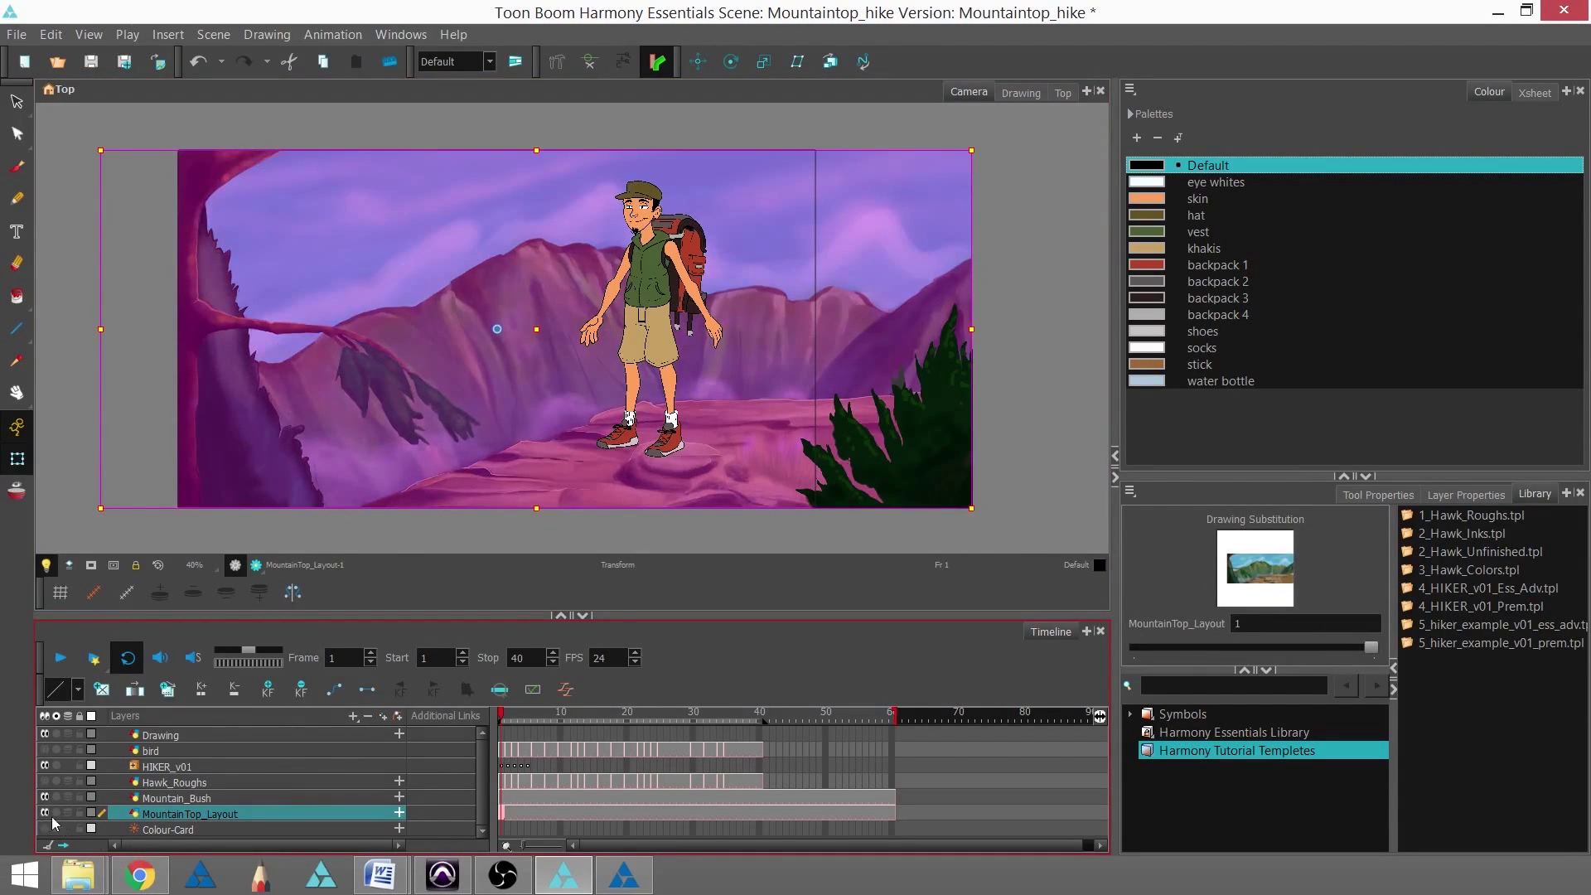
click(79, 814)
click(80, 797)
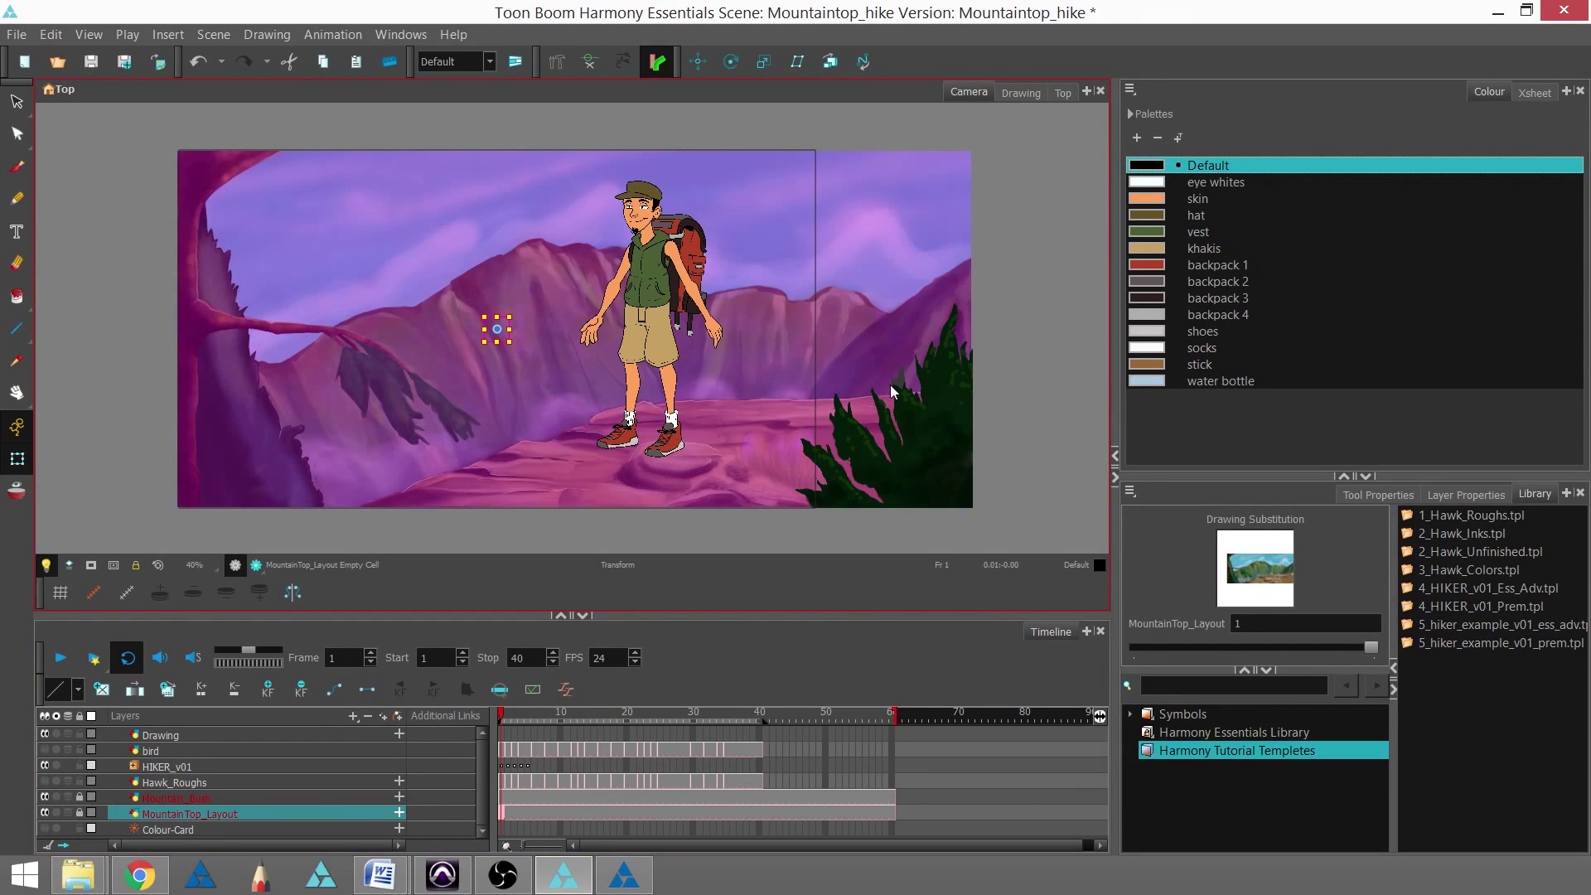
drag(558, 405, 772, 440)
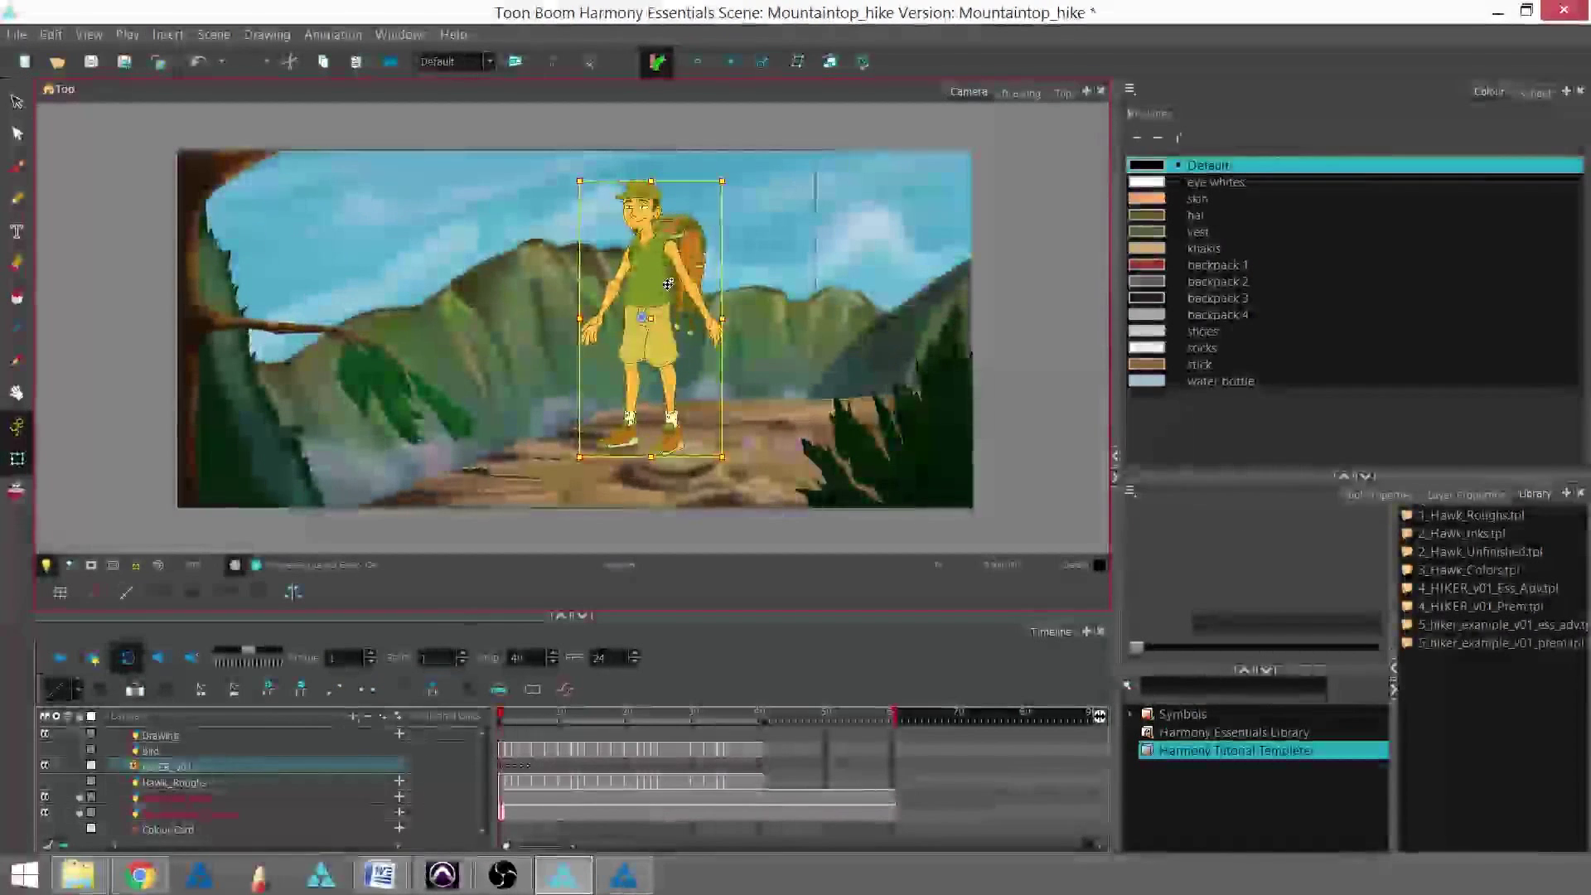
- Disable Animate mode and select the HIKER_v01 layer
click(17, 427)
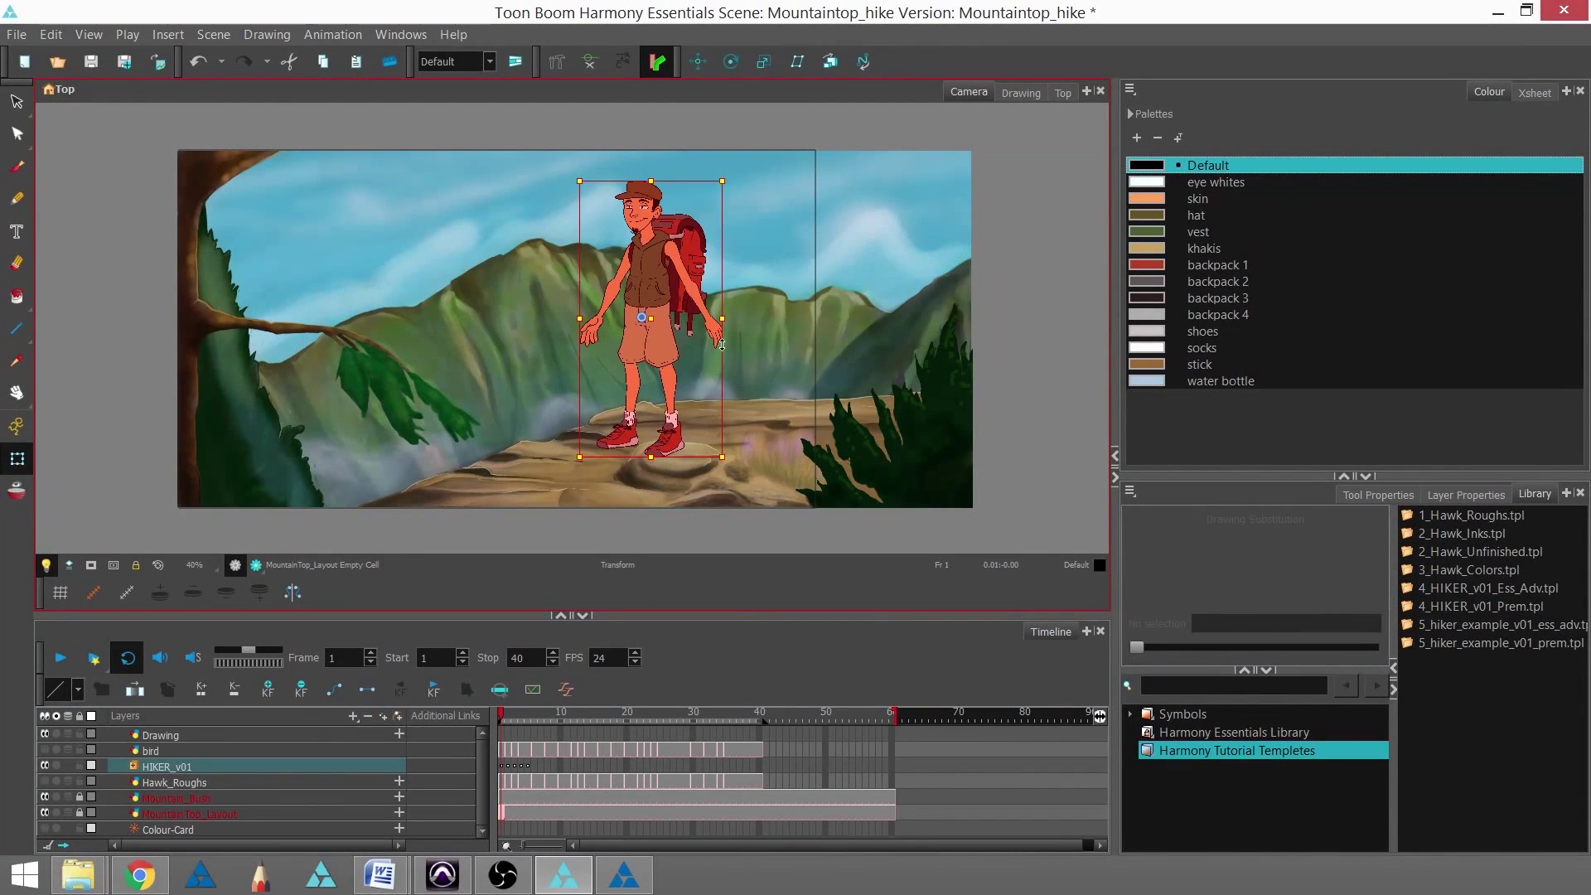
click(231, 764)
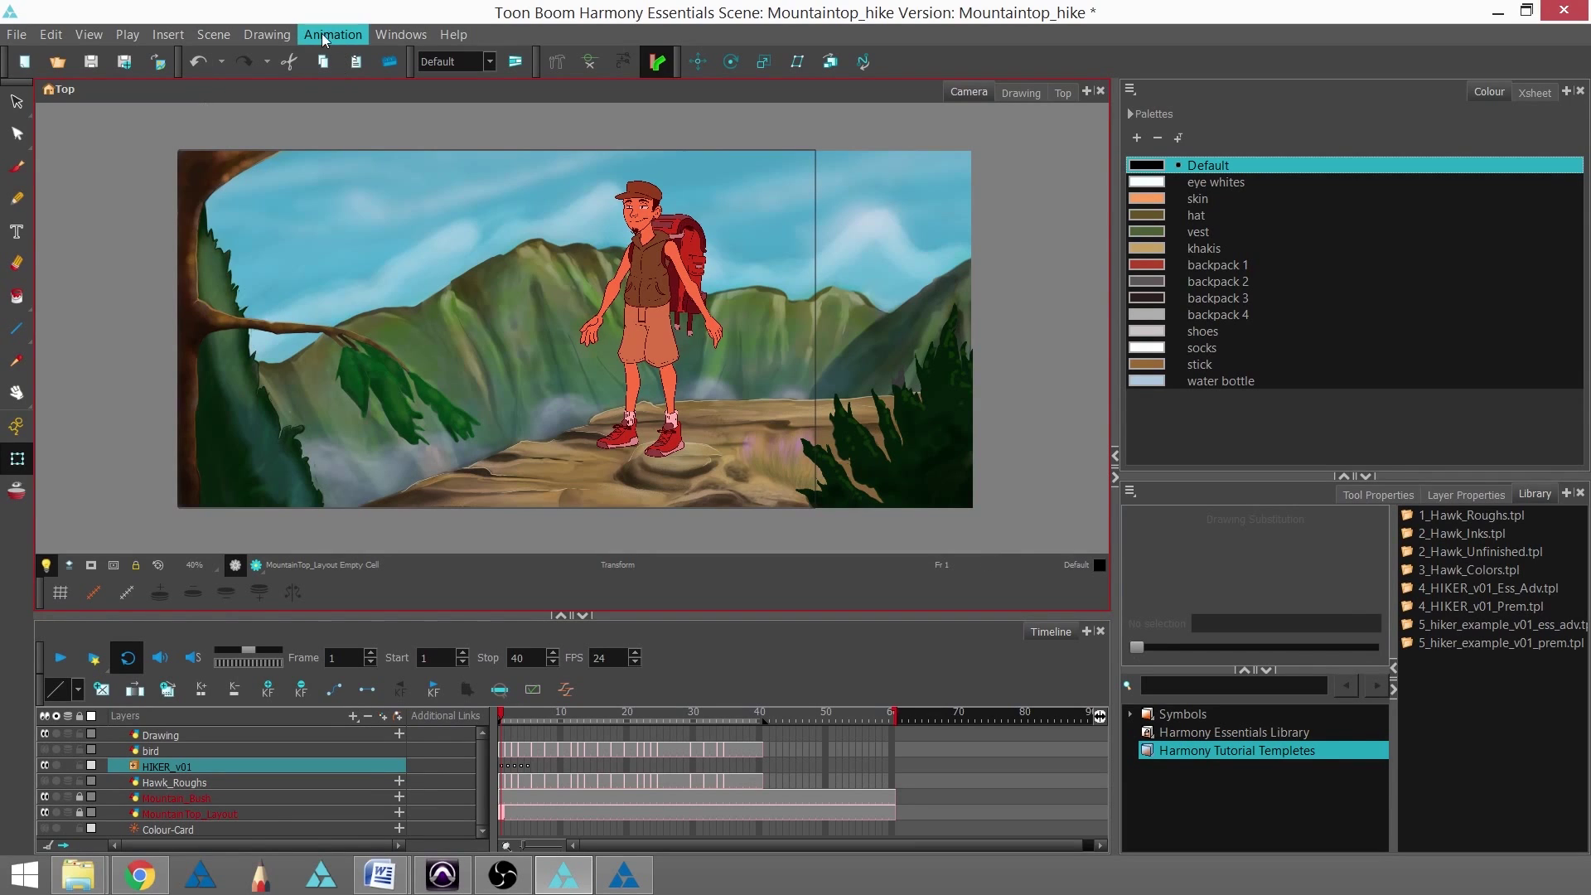
- Insert a peg above HIKER_v01 and select the new HIKER_v01-P peg layer
click(168, 36)
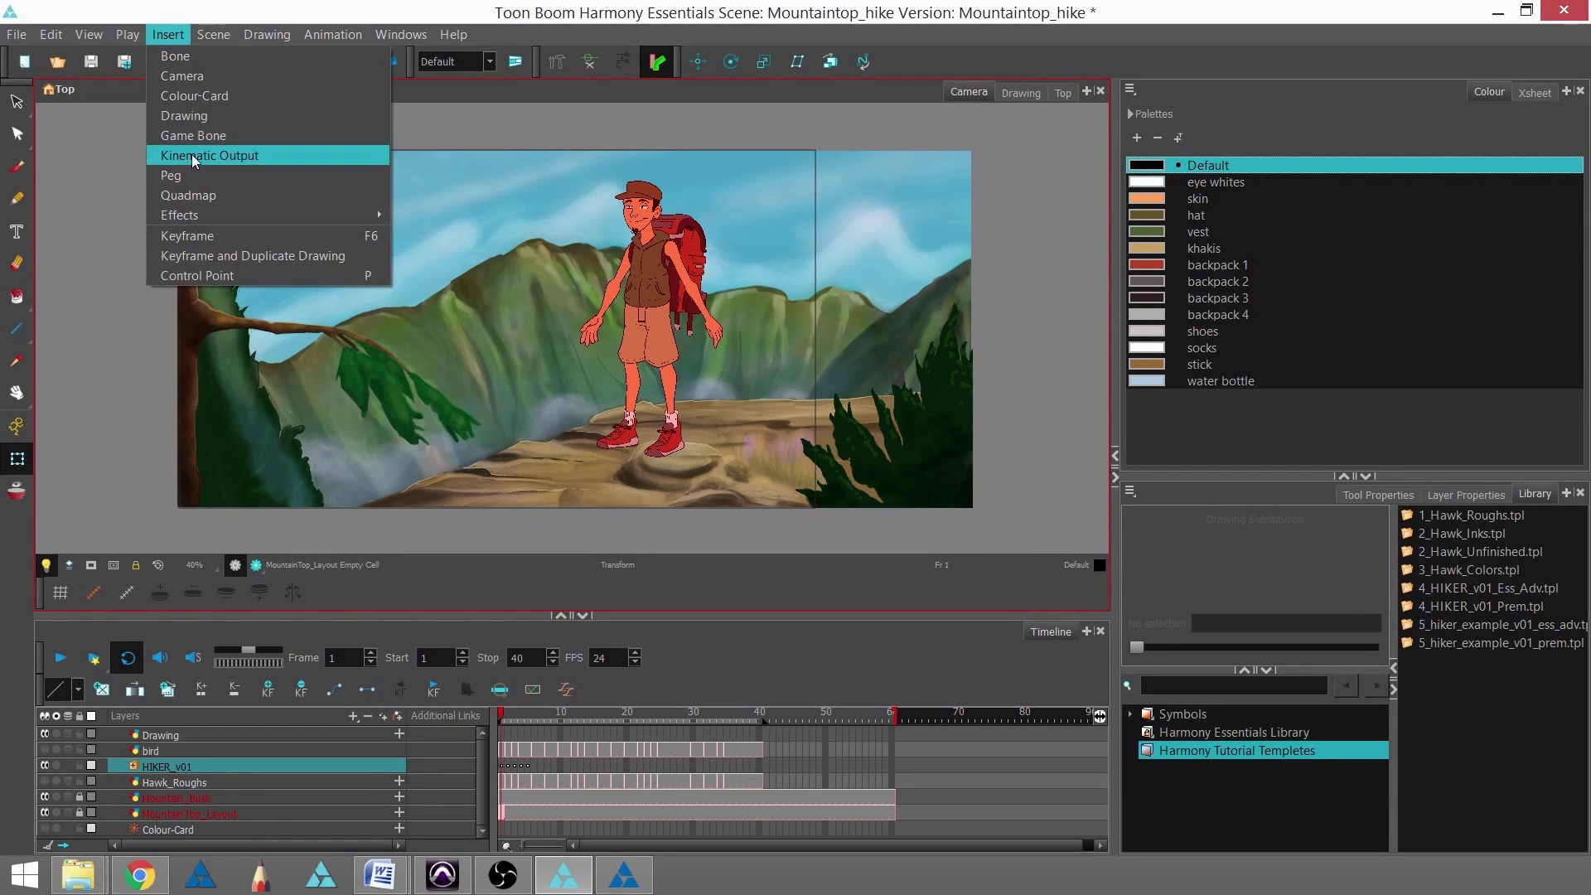
click(191, 178)
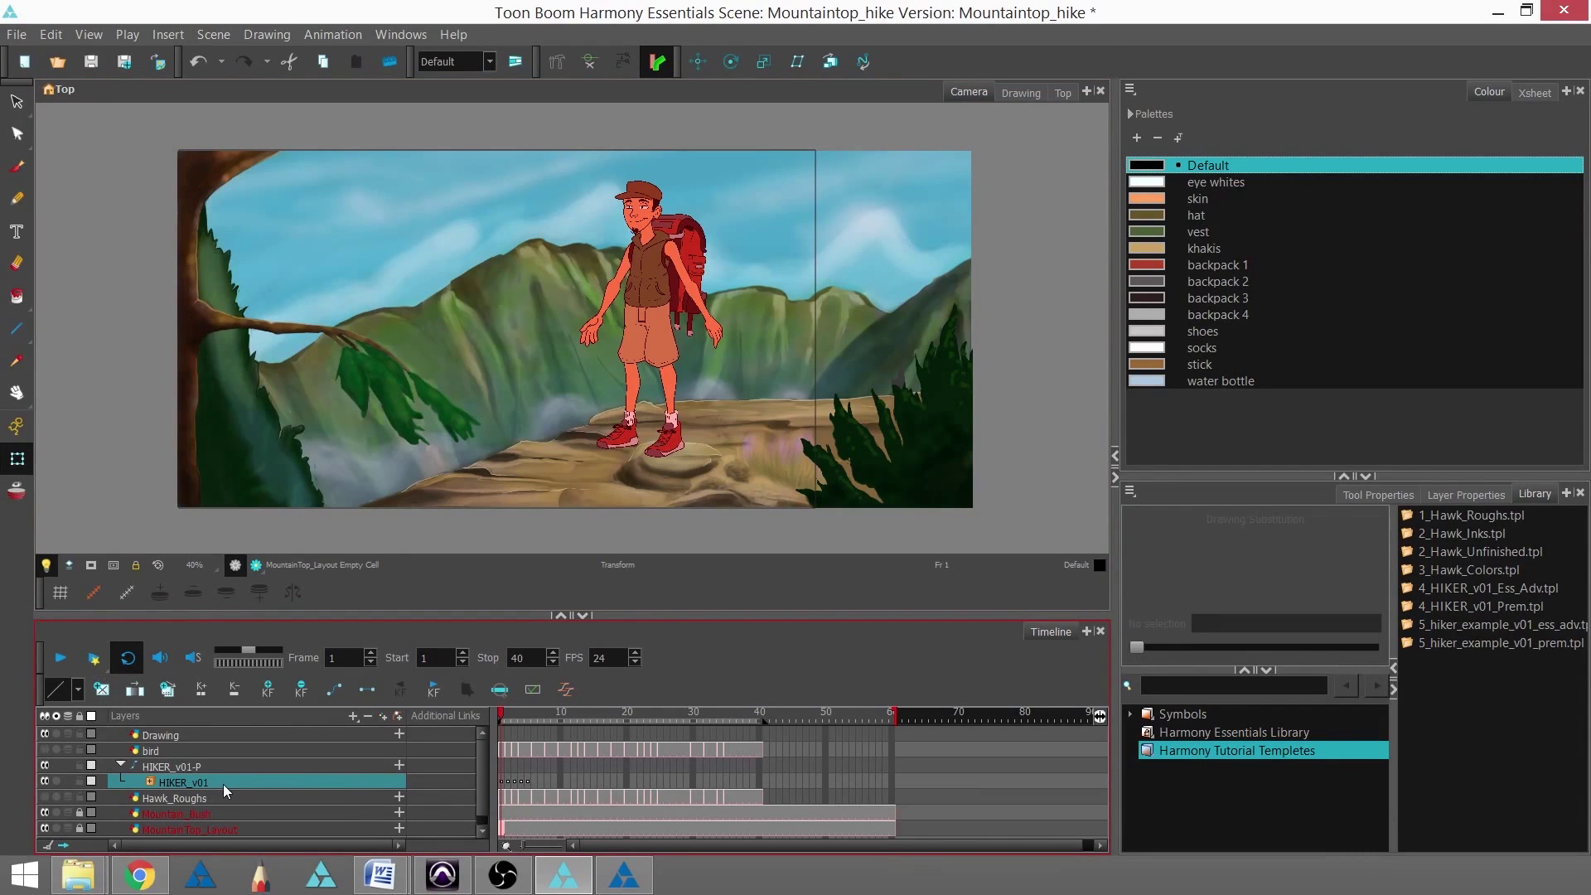
click(351, 717)
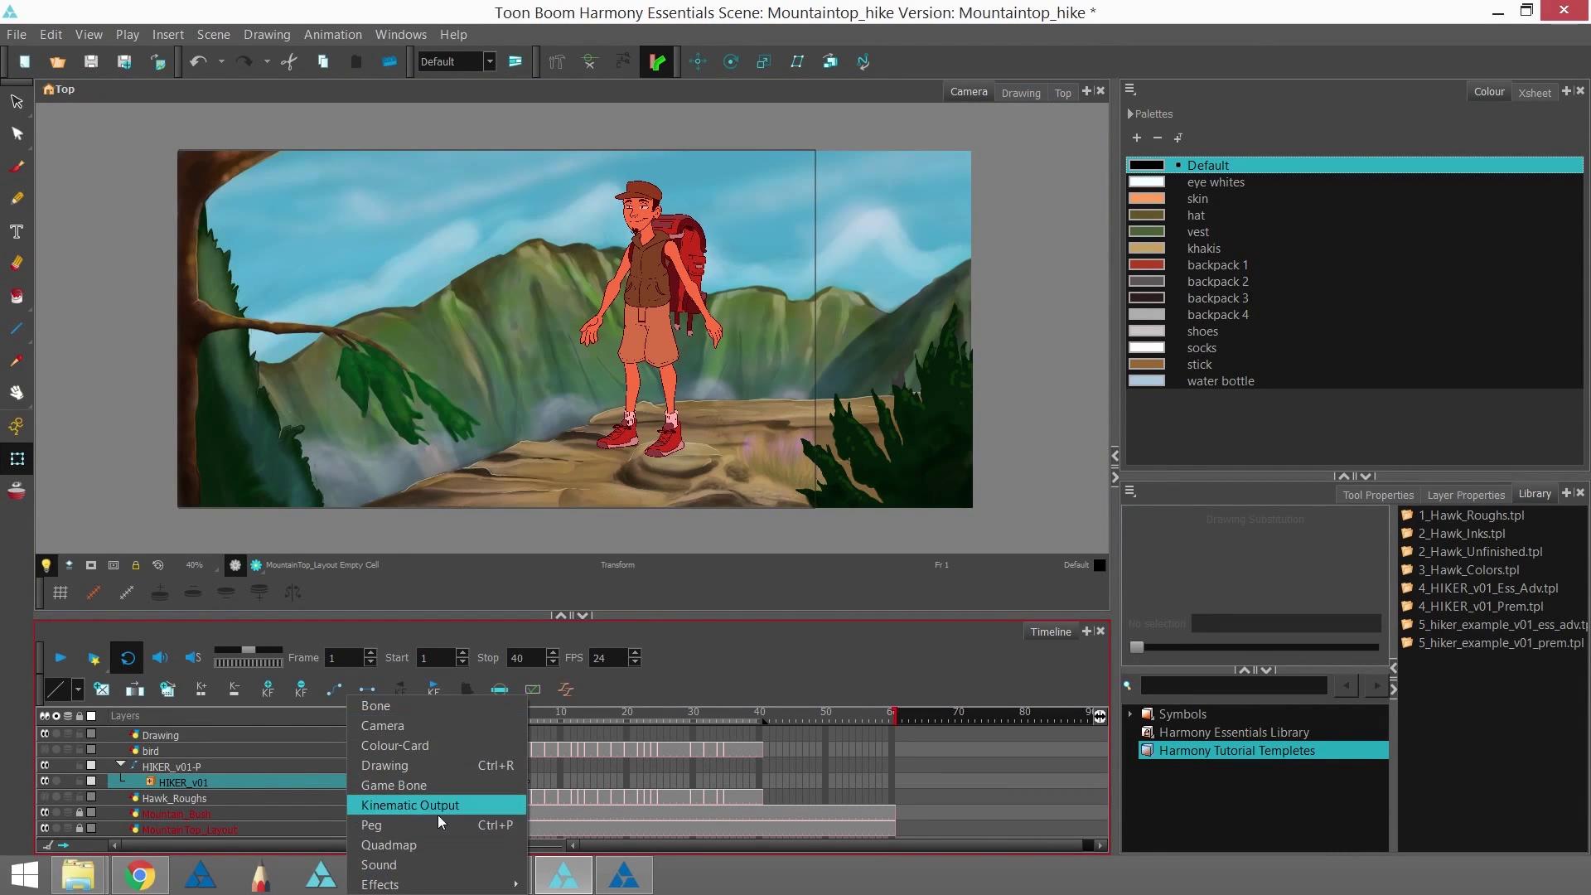
click(190, 784)
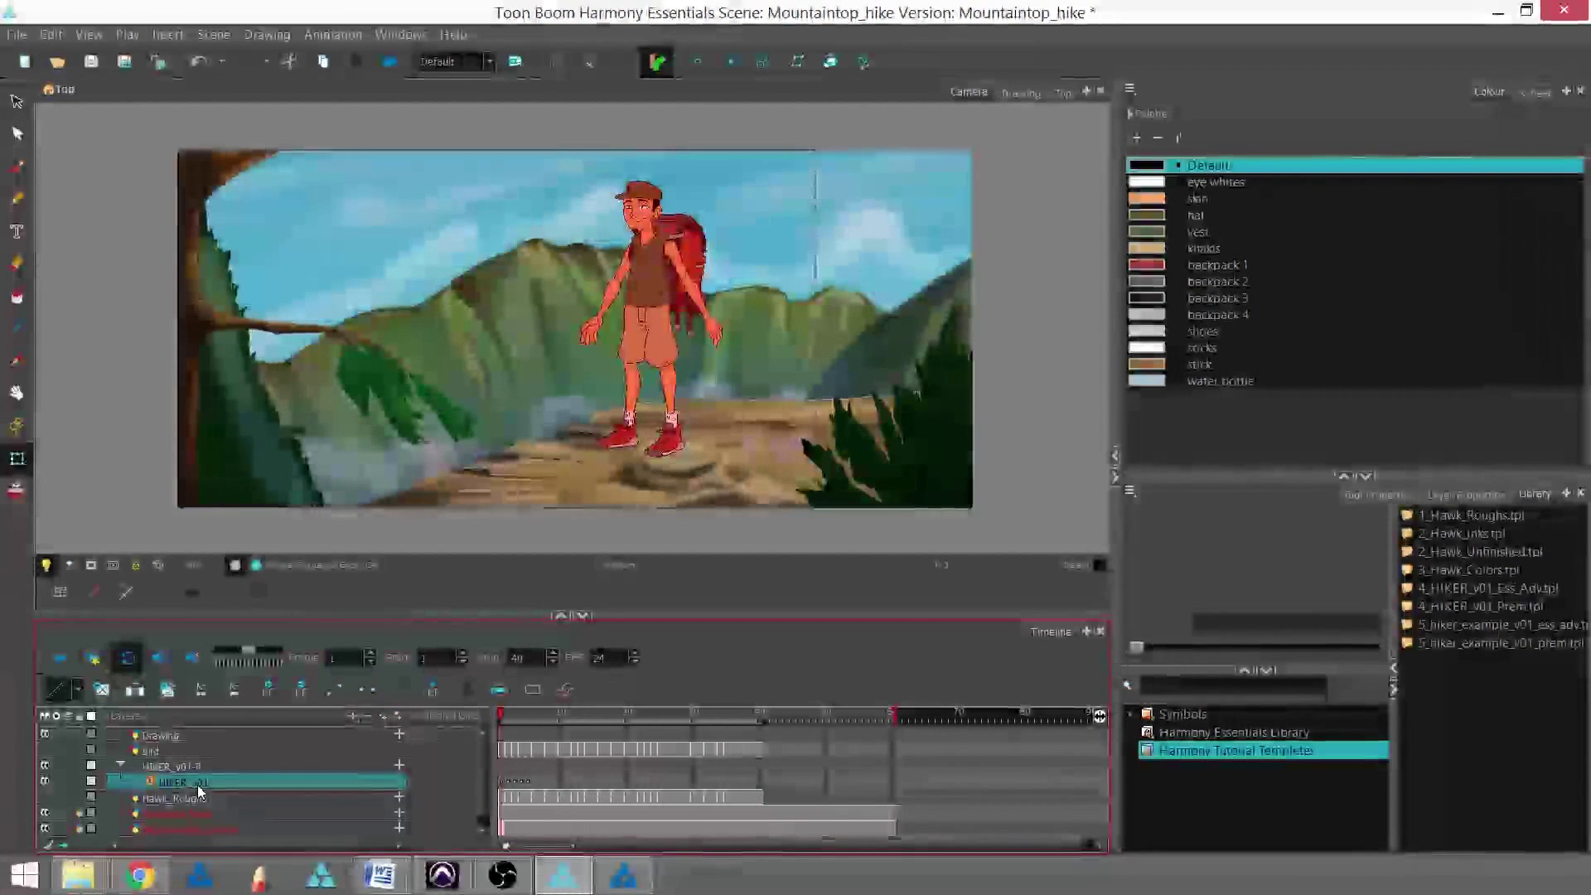
right_click(197, 783)
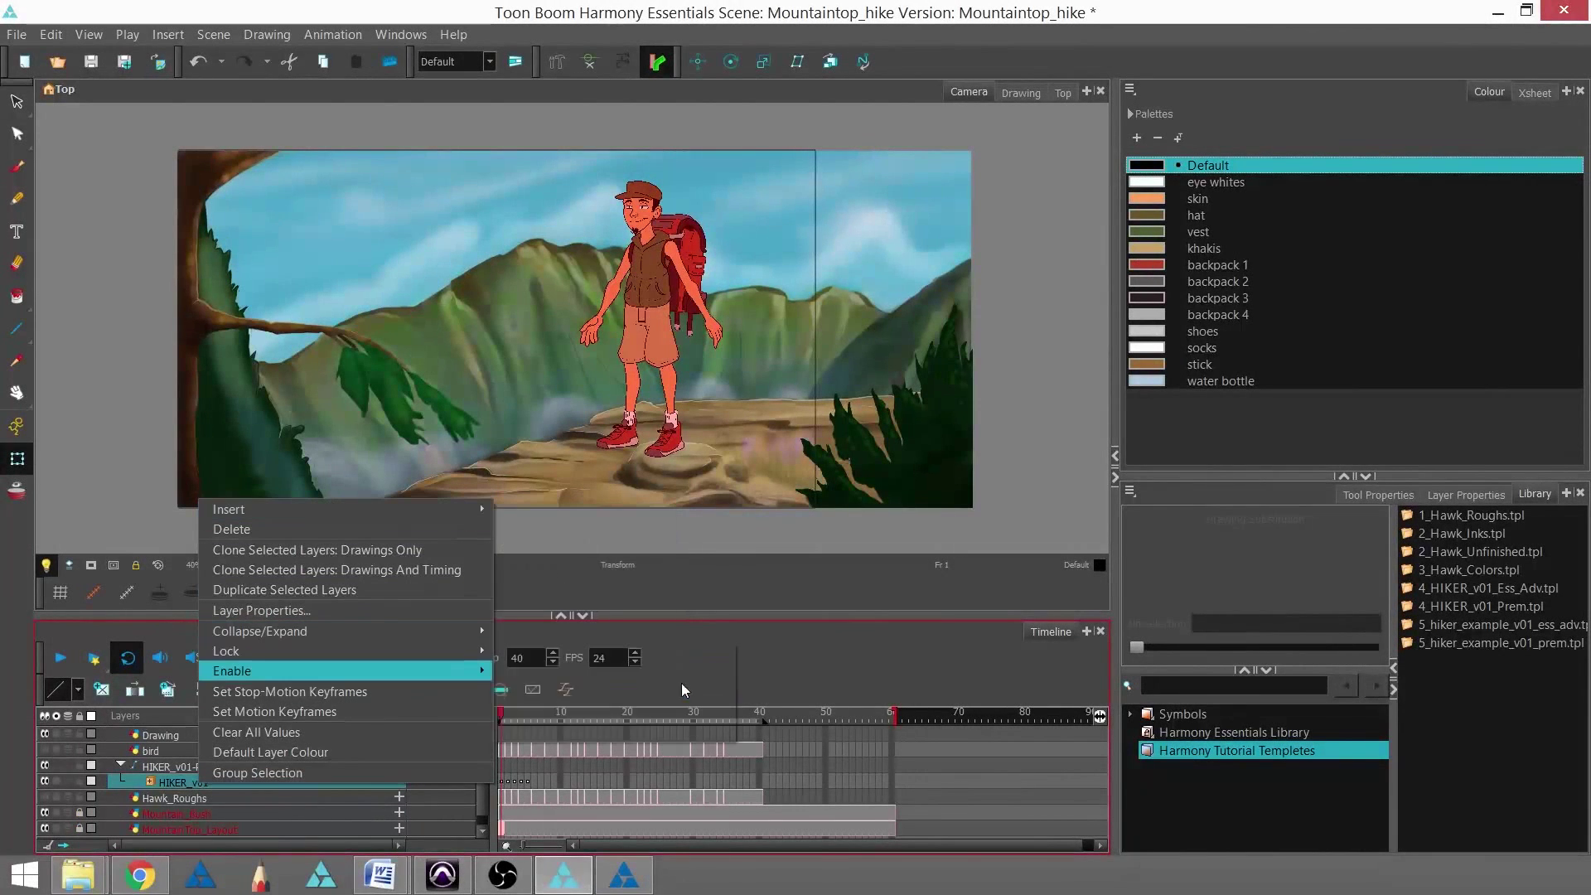
click(821, 659)
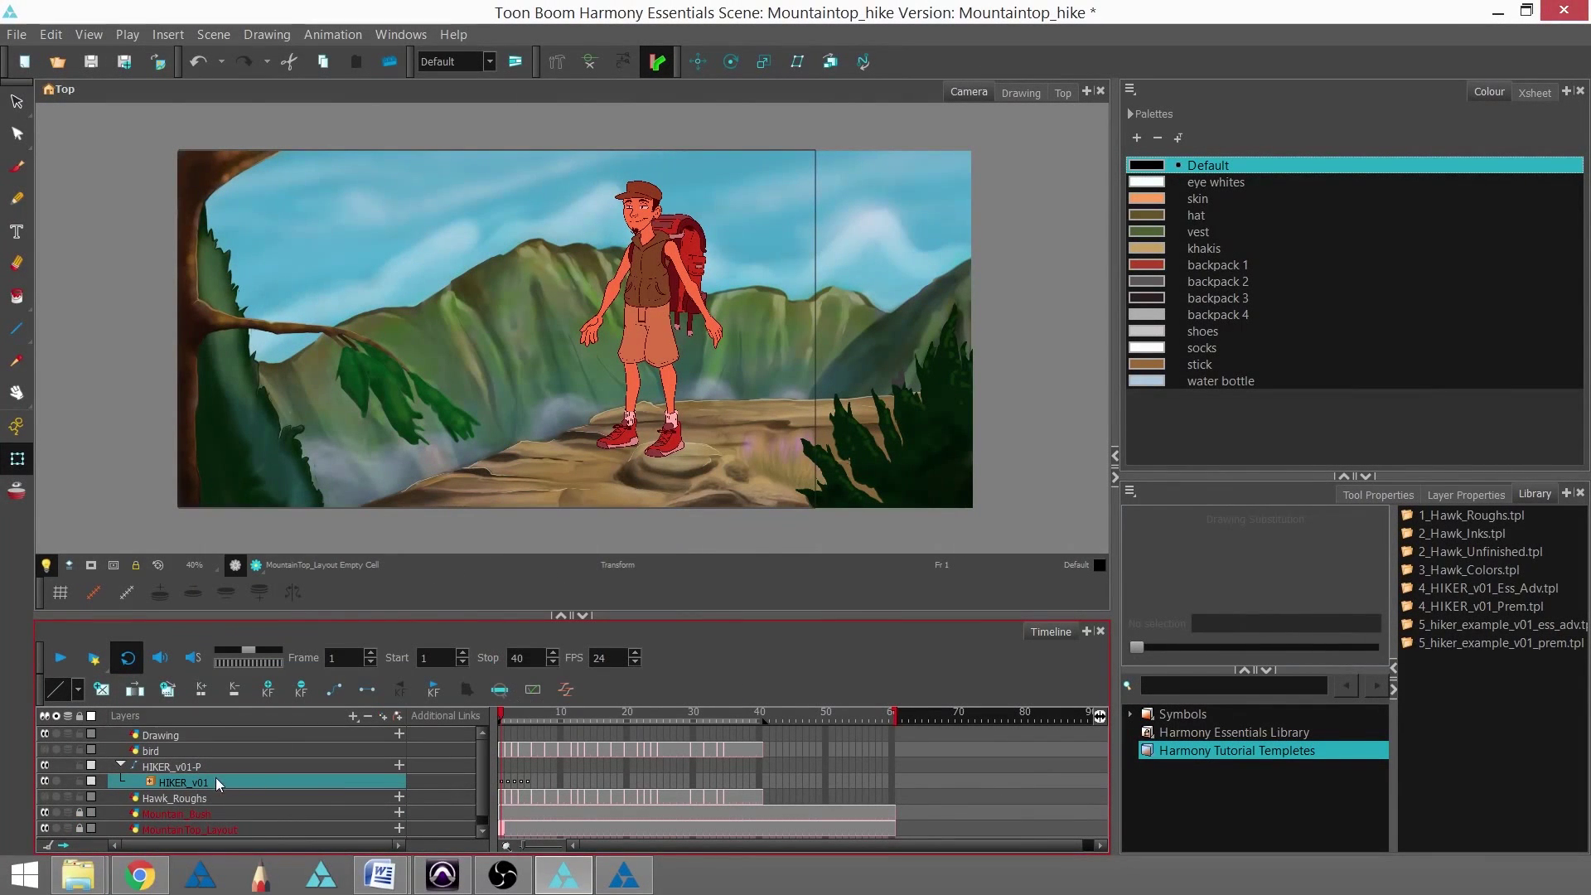
click(257, 766)
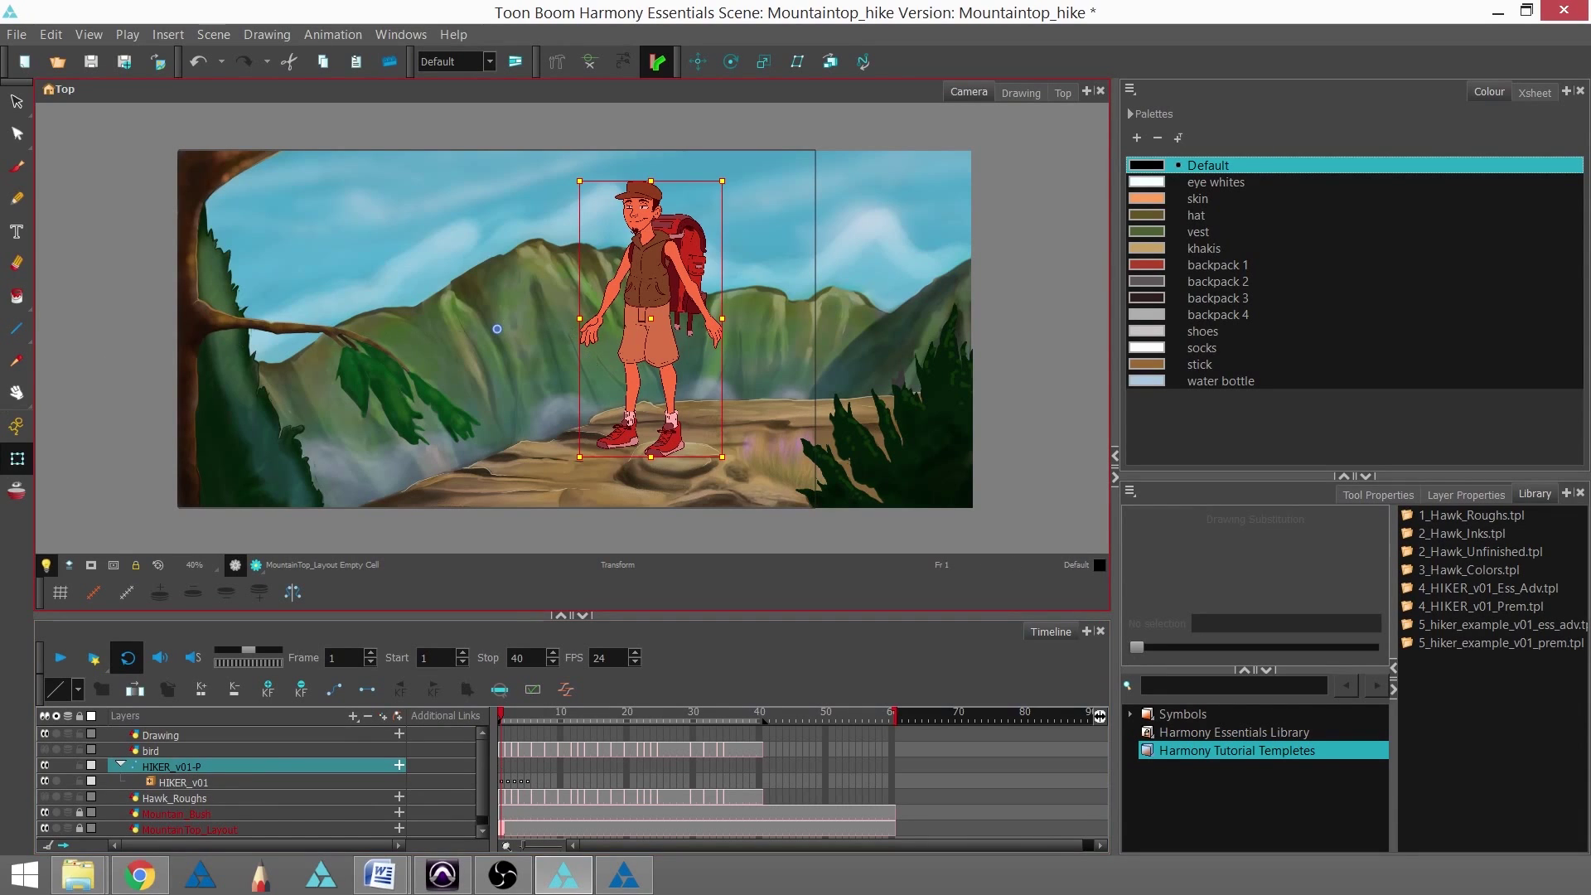
- Move the hiker up and right, scale him down slightly, and nudge him higher
drag(643, 331, 736, 309)
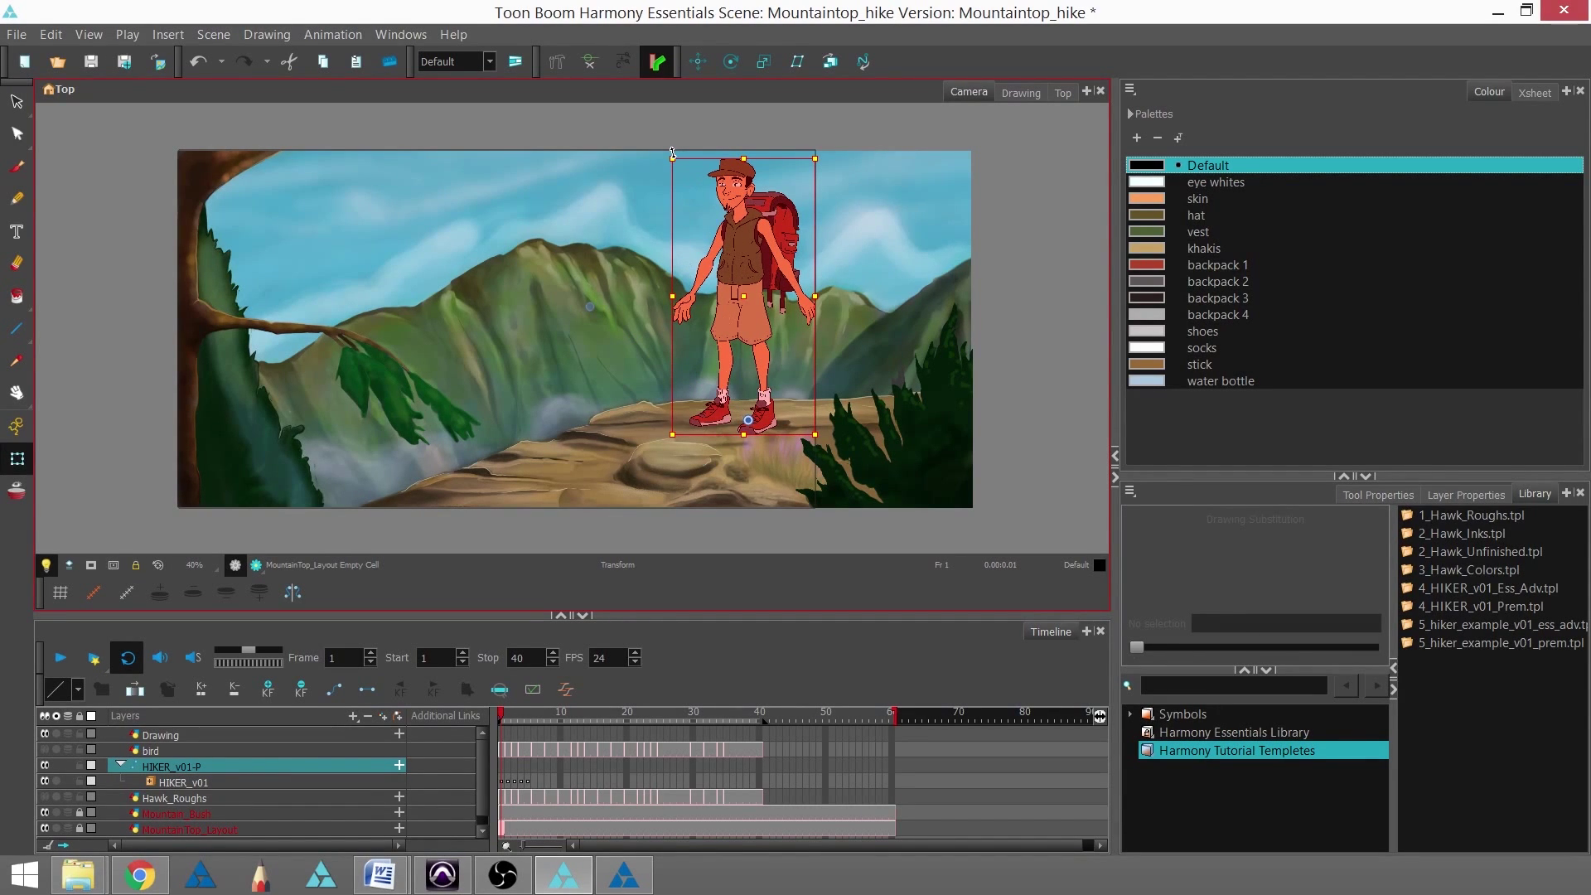
drag(673, 154, 691, 199)
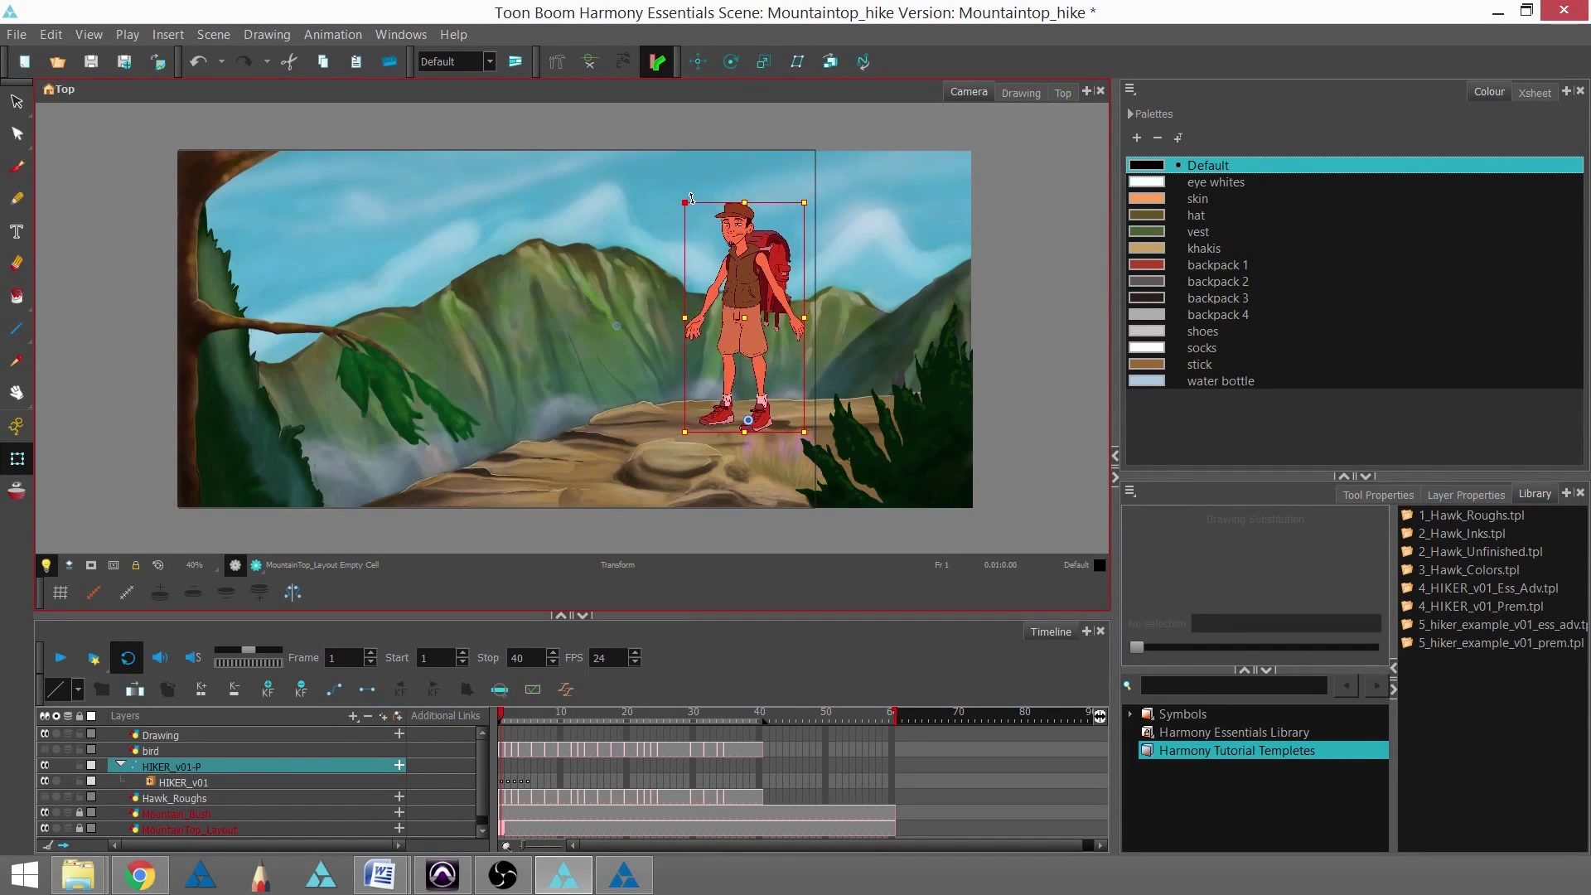
drag(746, 306, 745, 299)
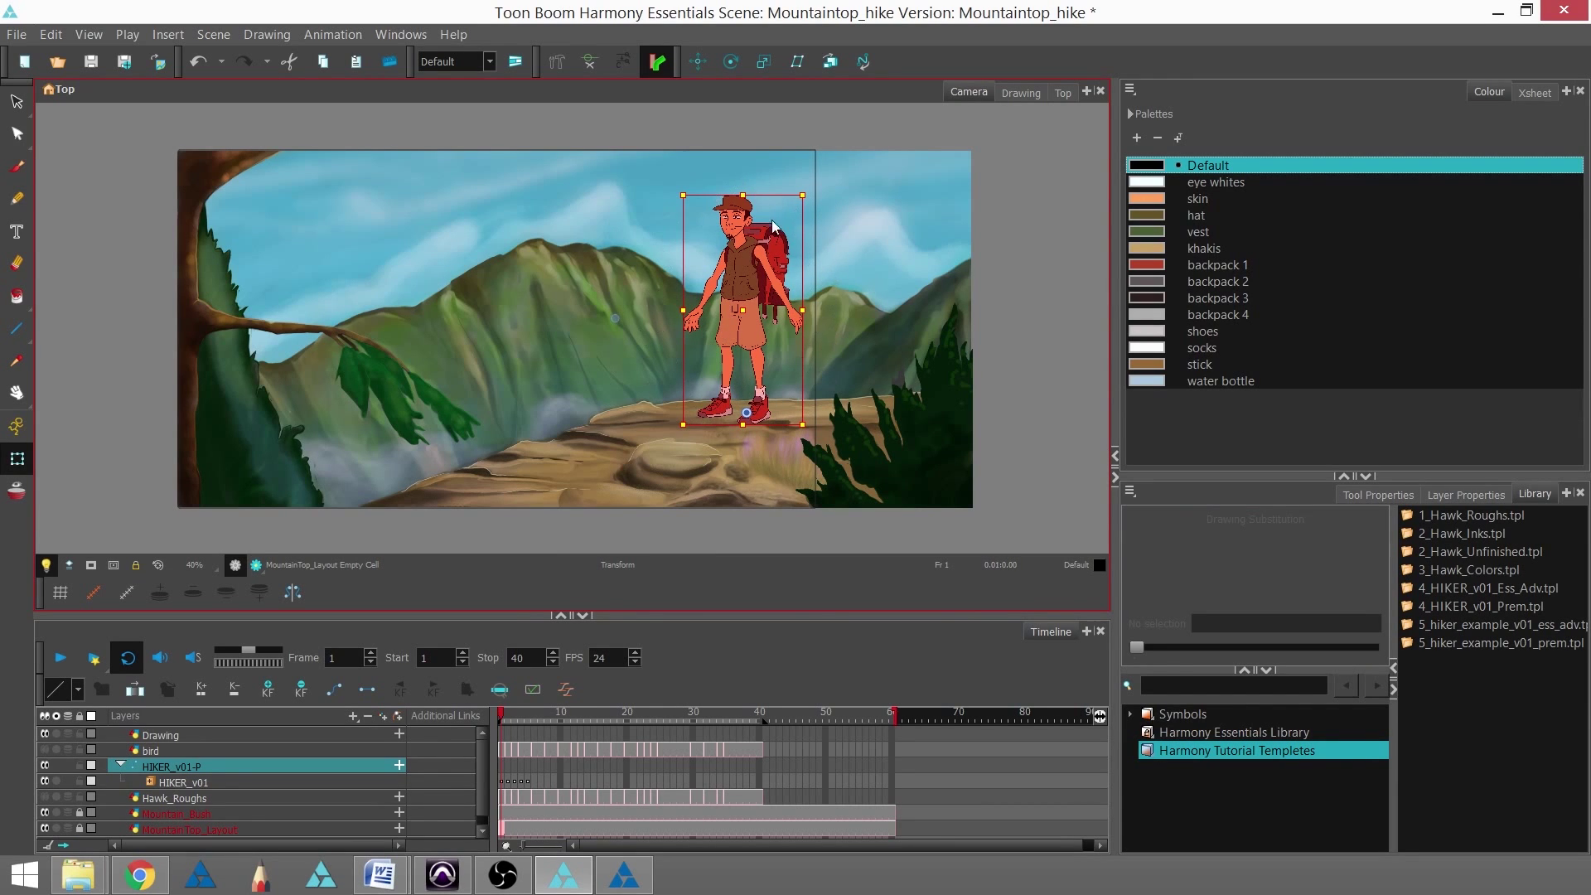
click(17, 426)
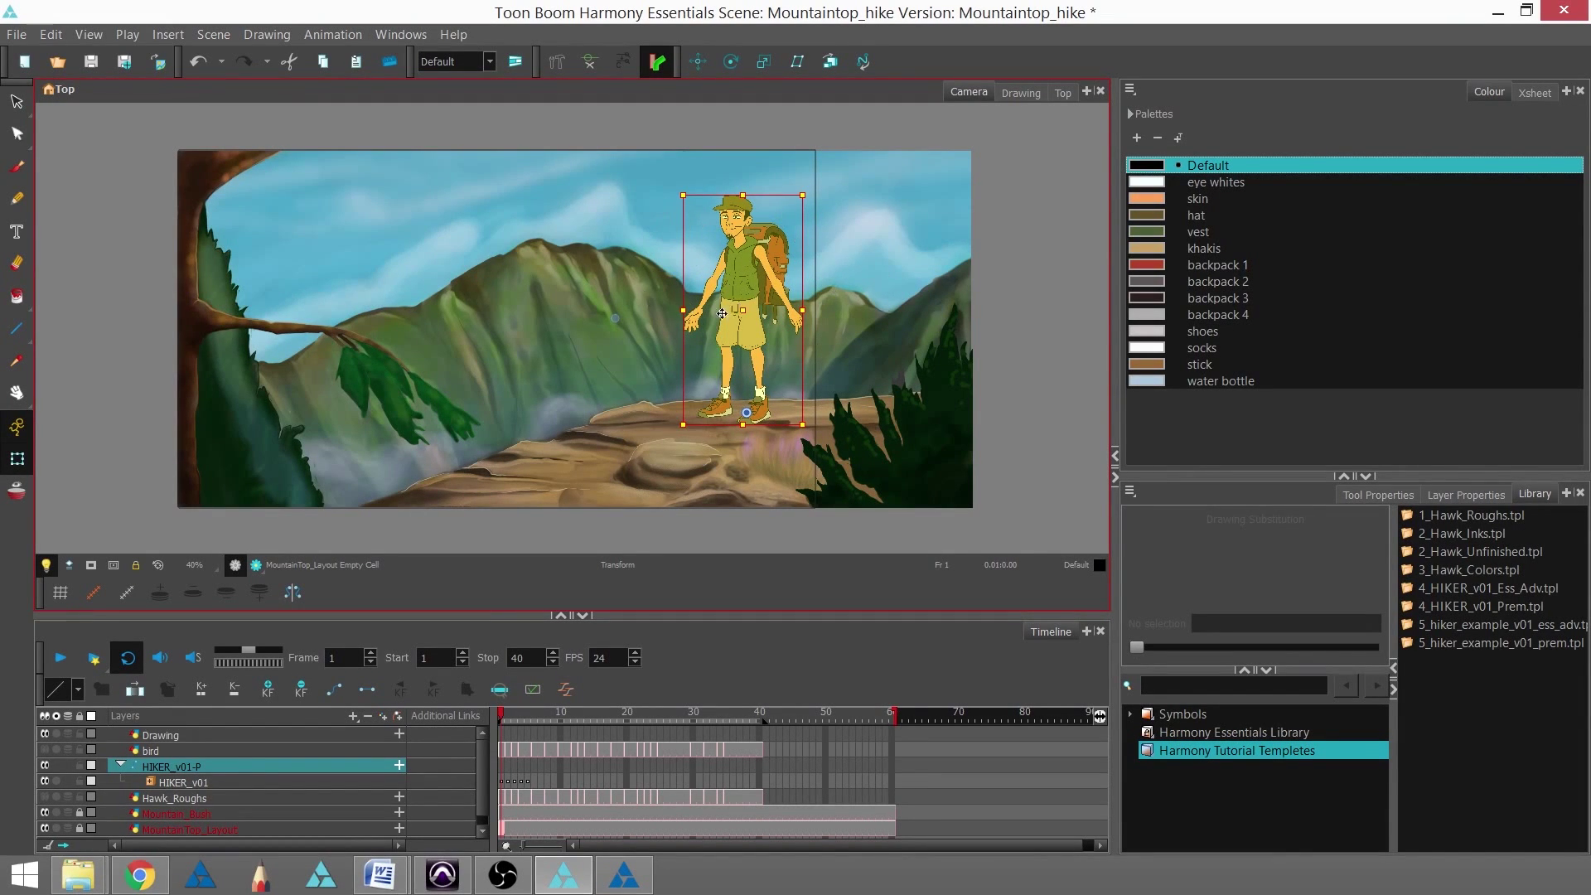
- Fix the HIKER_v01 drawing cells so the hiker shows through frame 60, then scrub back to frame 1
click(129, 466)
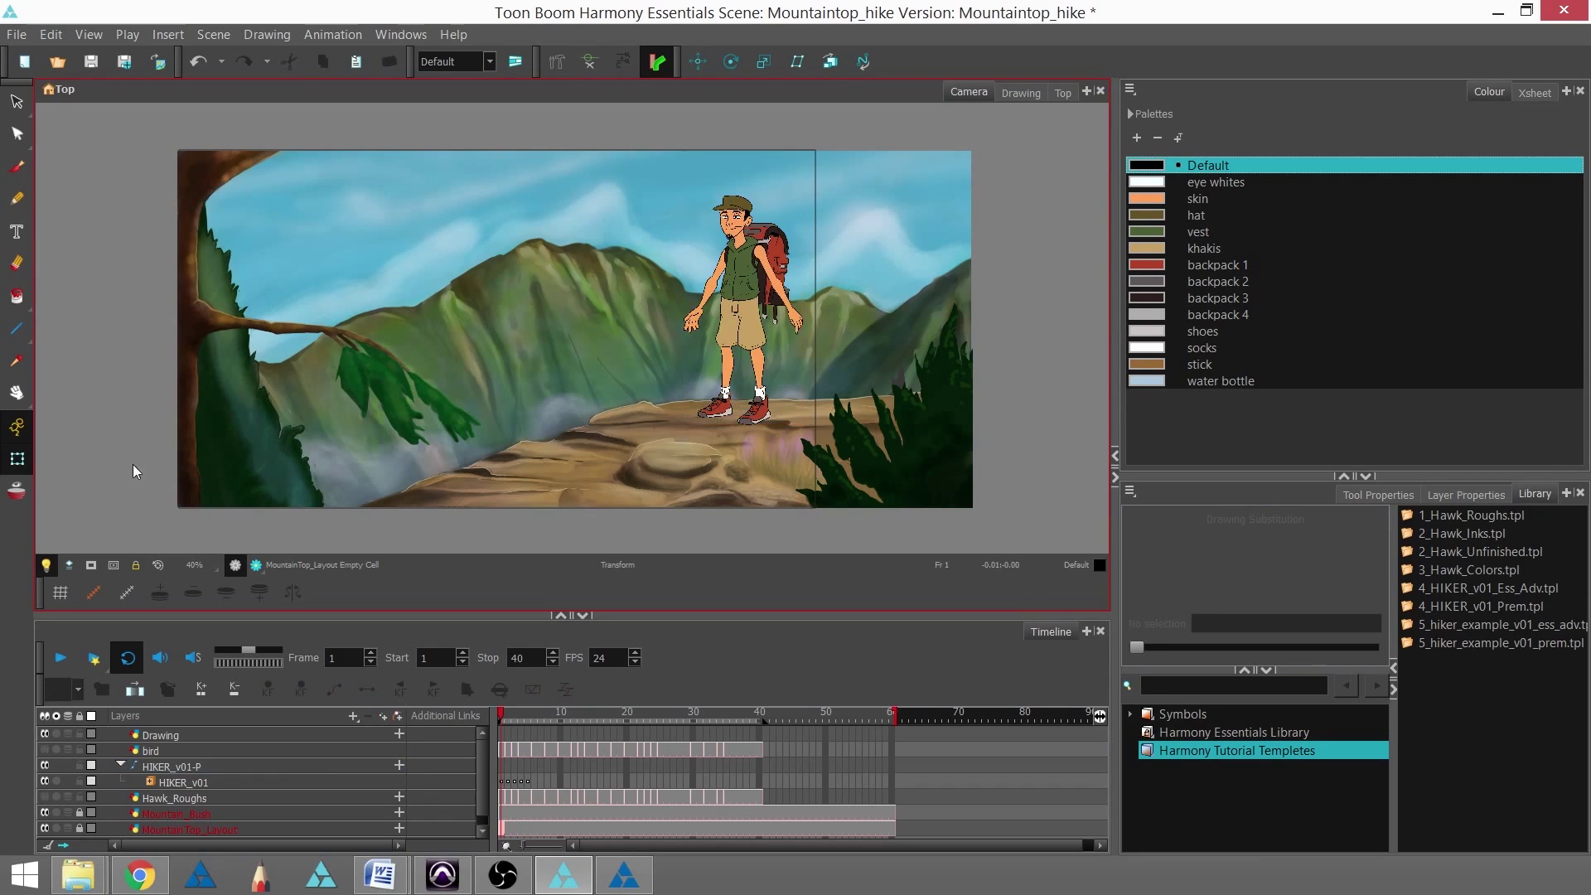
click(740, 280)
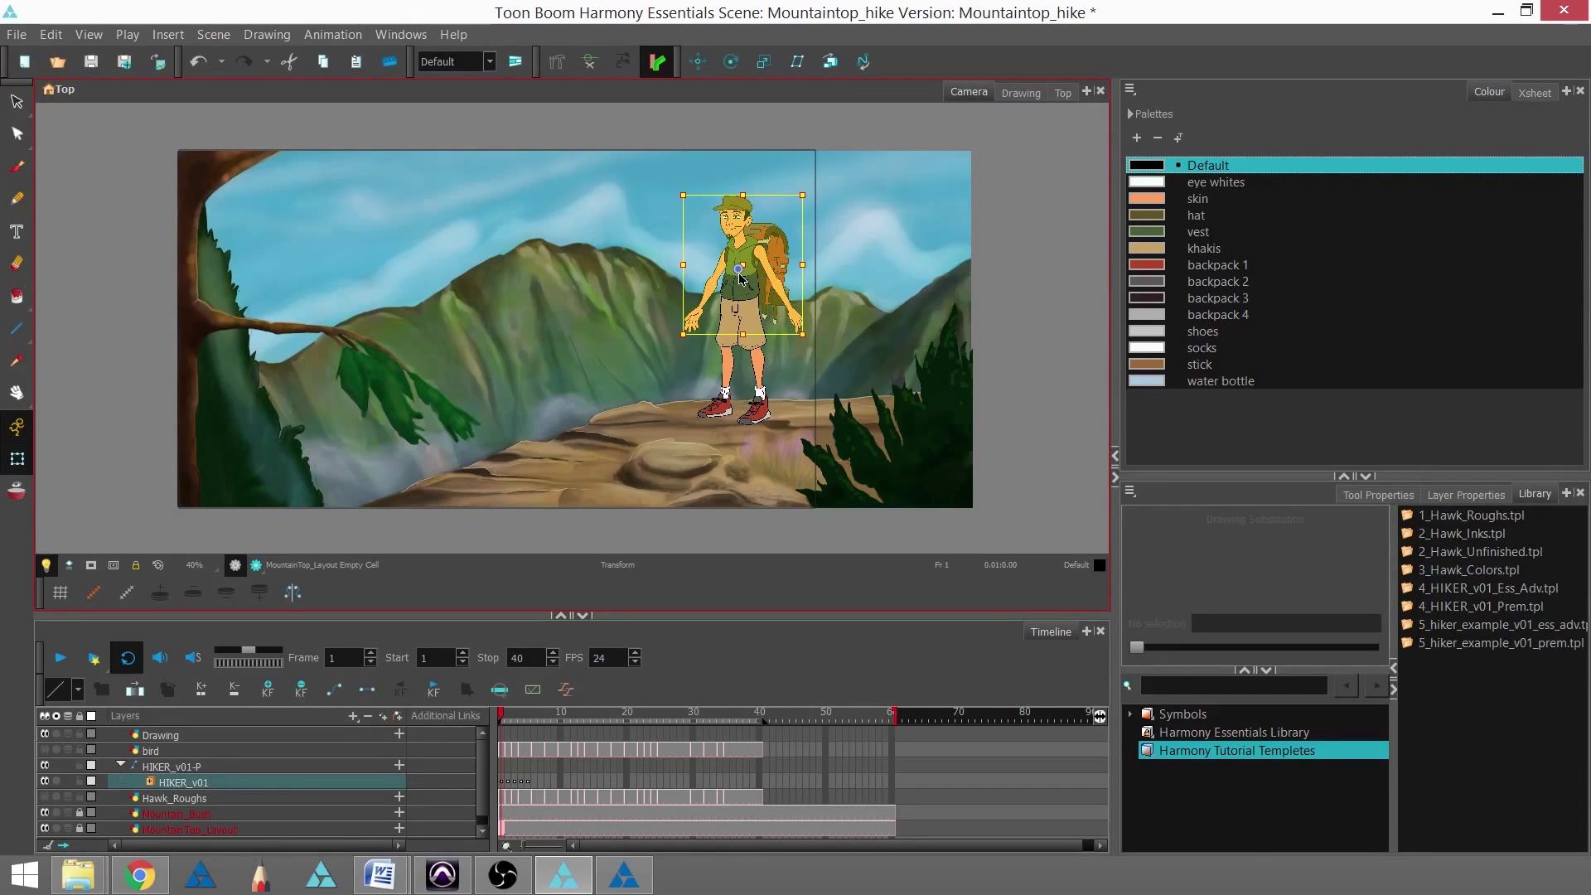
click(509, 783)
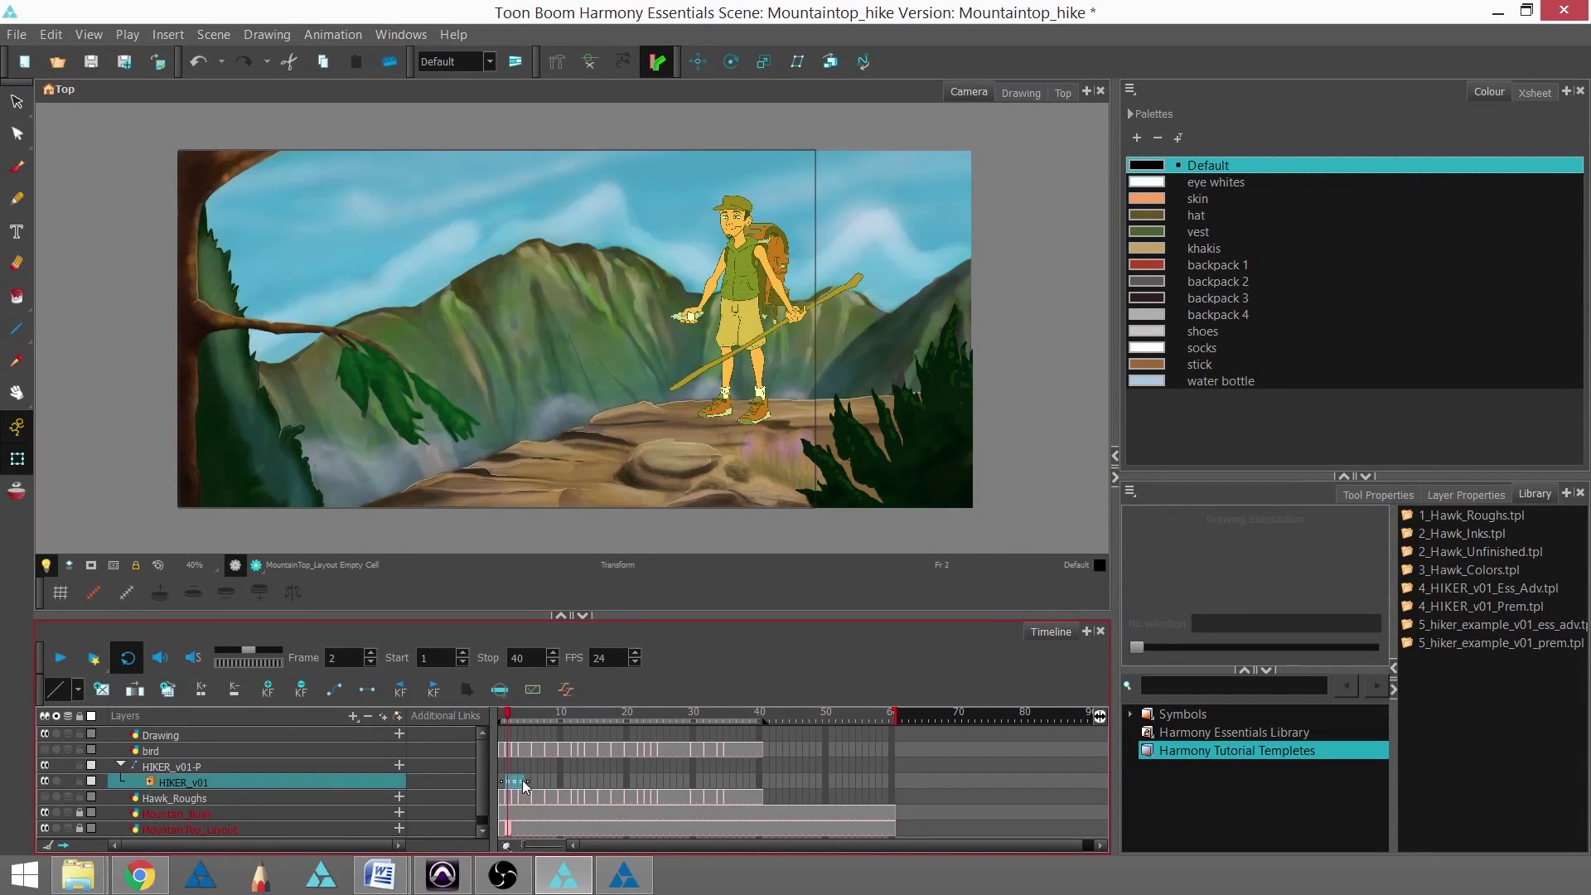
drag(522, 785, 527, 787)
key(Delete)
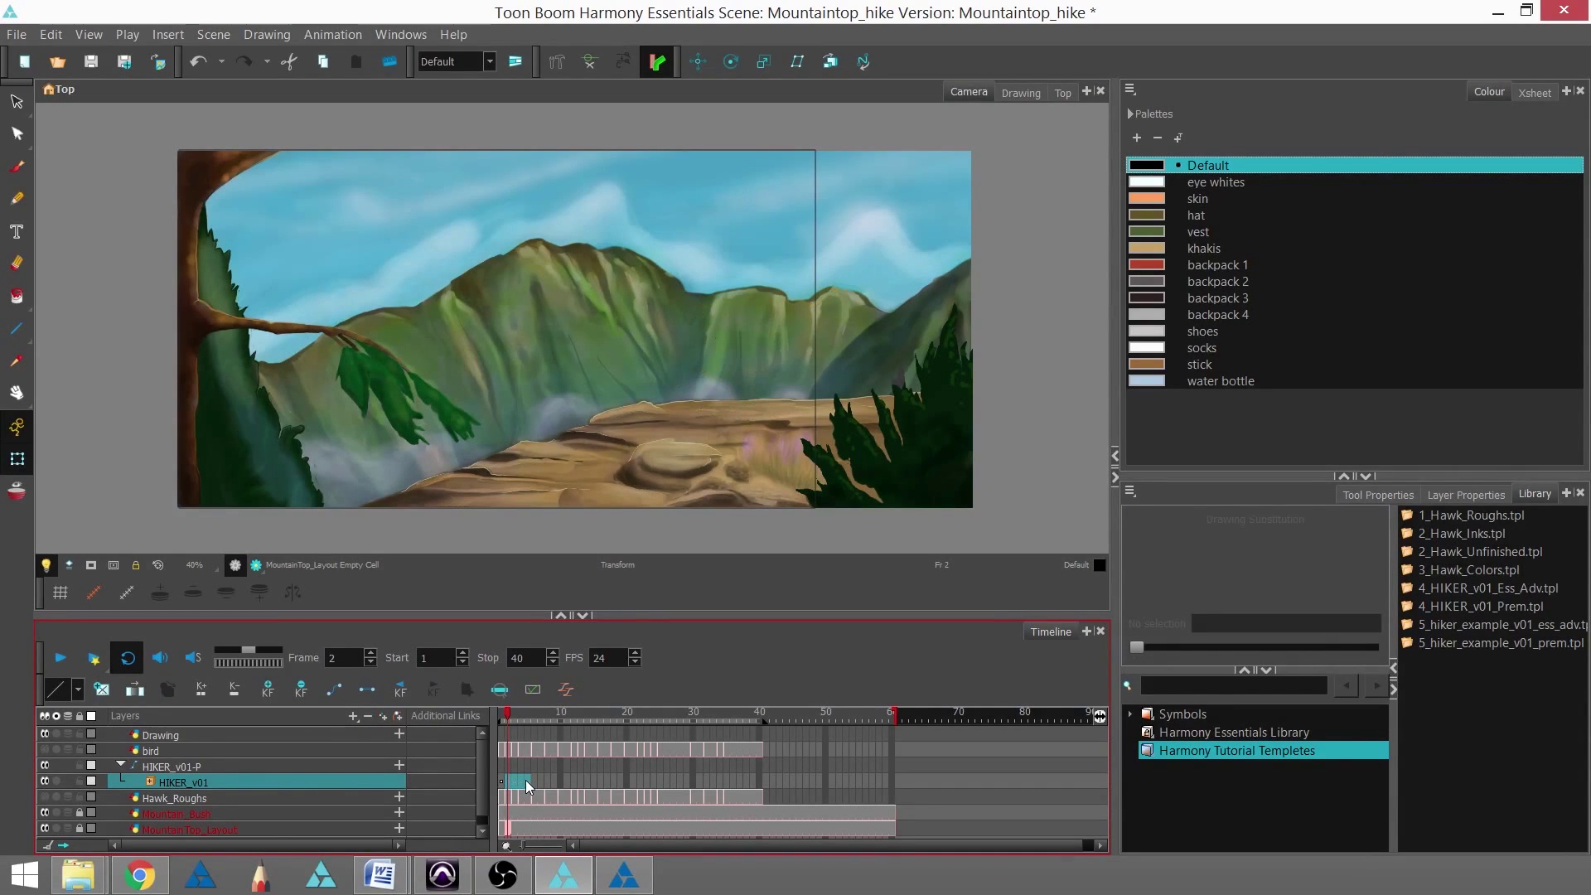
click(501, 716)
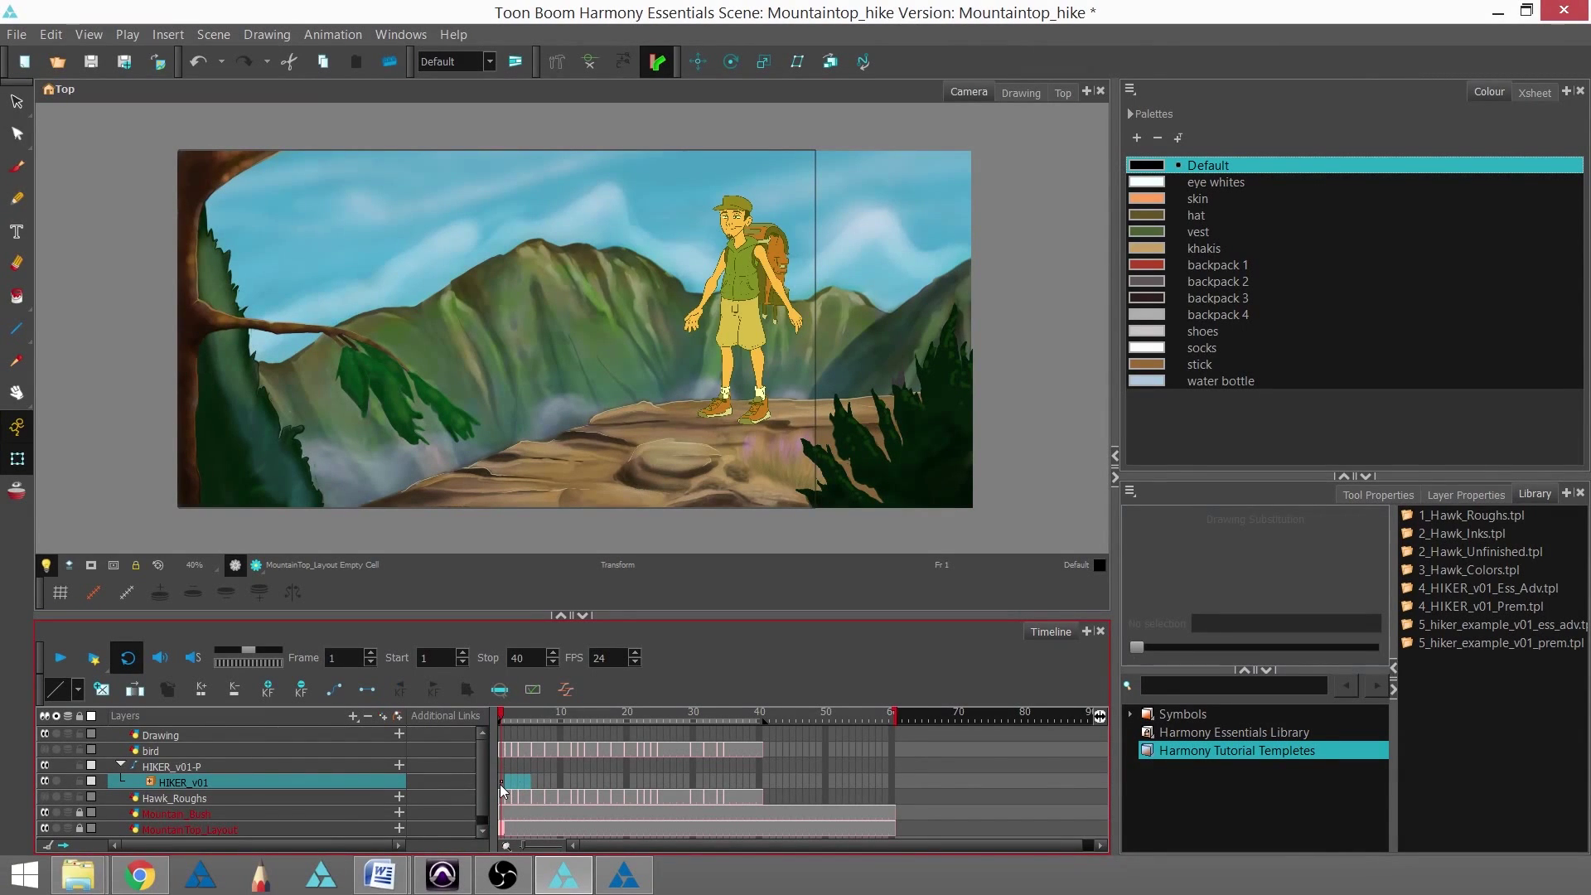
click(886, 782)
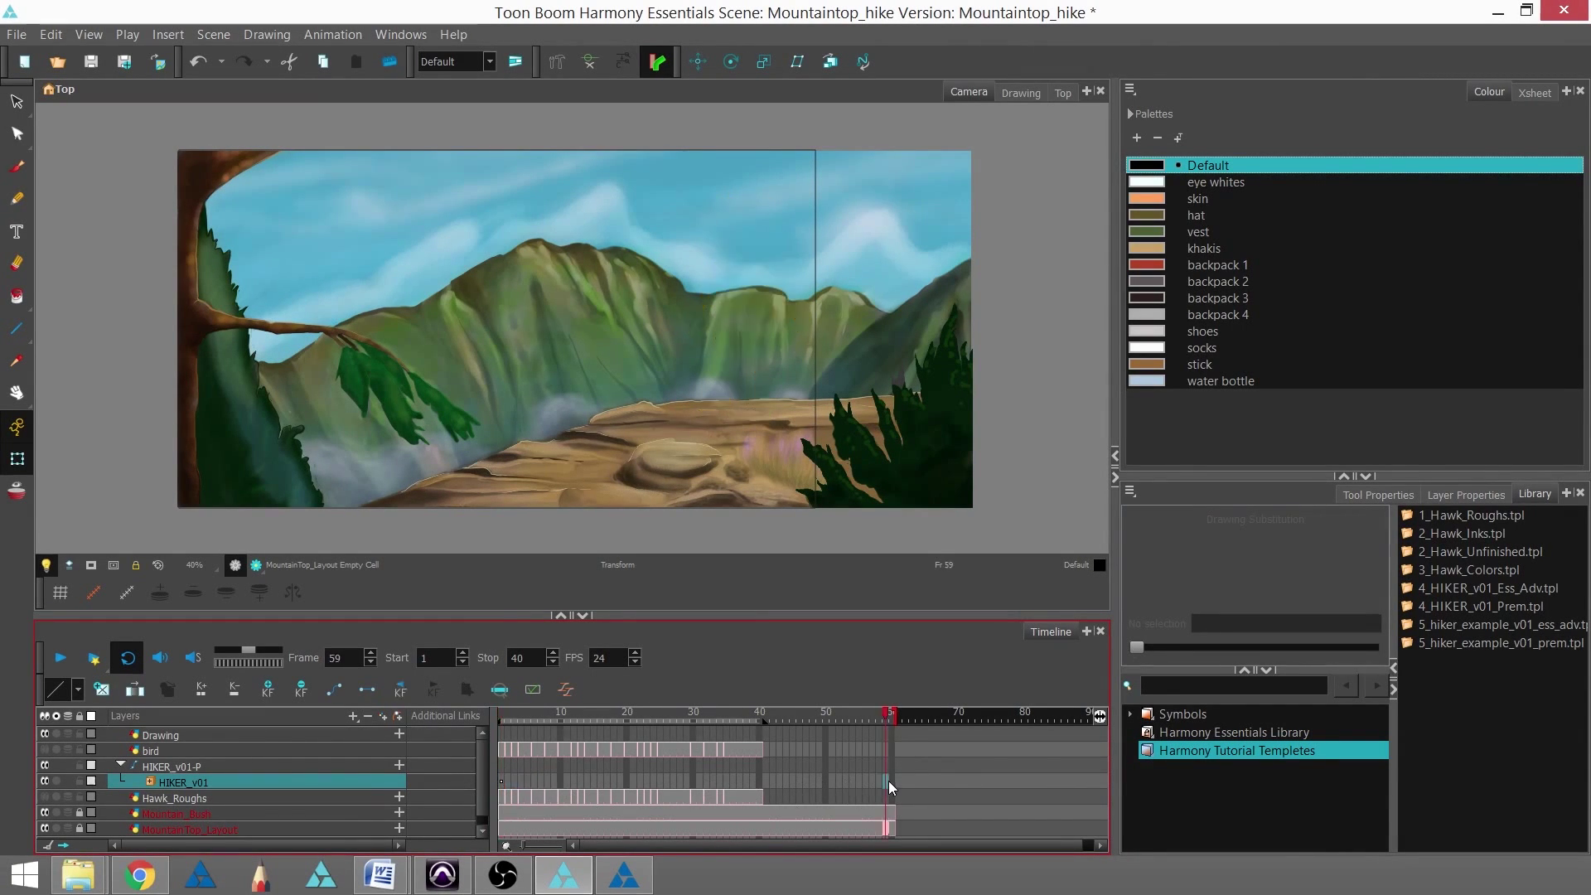
click(892, 779)
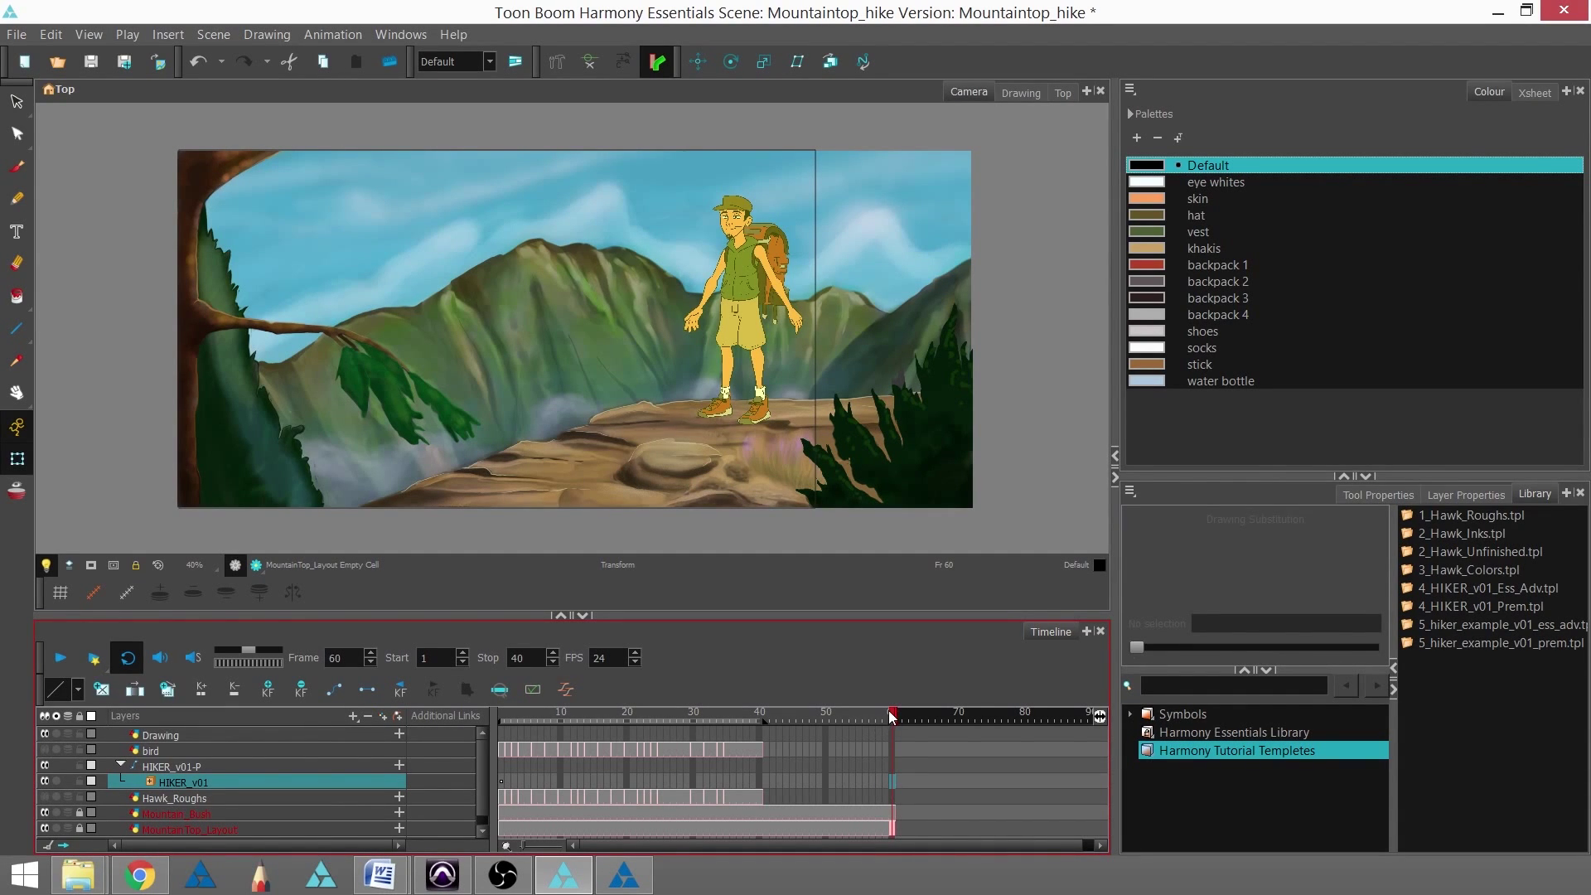
drag(892, 713, 501, 746)
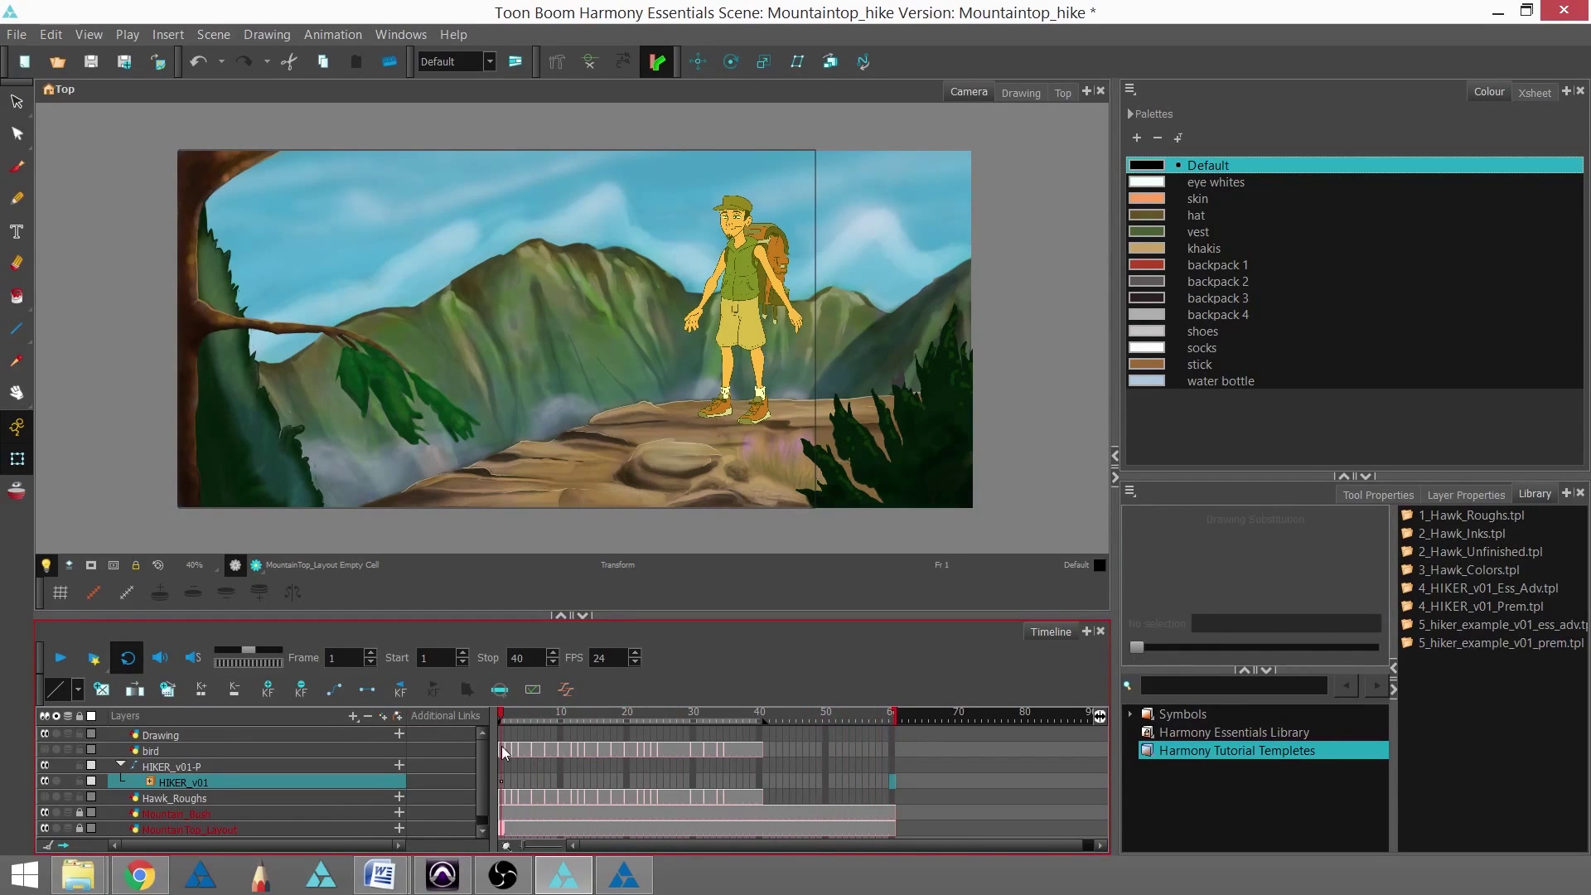
click(151, 782)
- At frame 10 on HIKER_MASTER-P, rotate the hiker's left arm outward from the shoulder
click(501, 801)
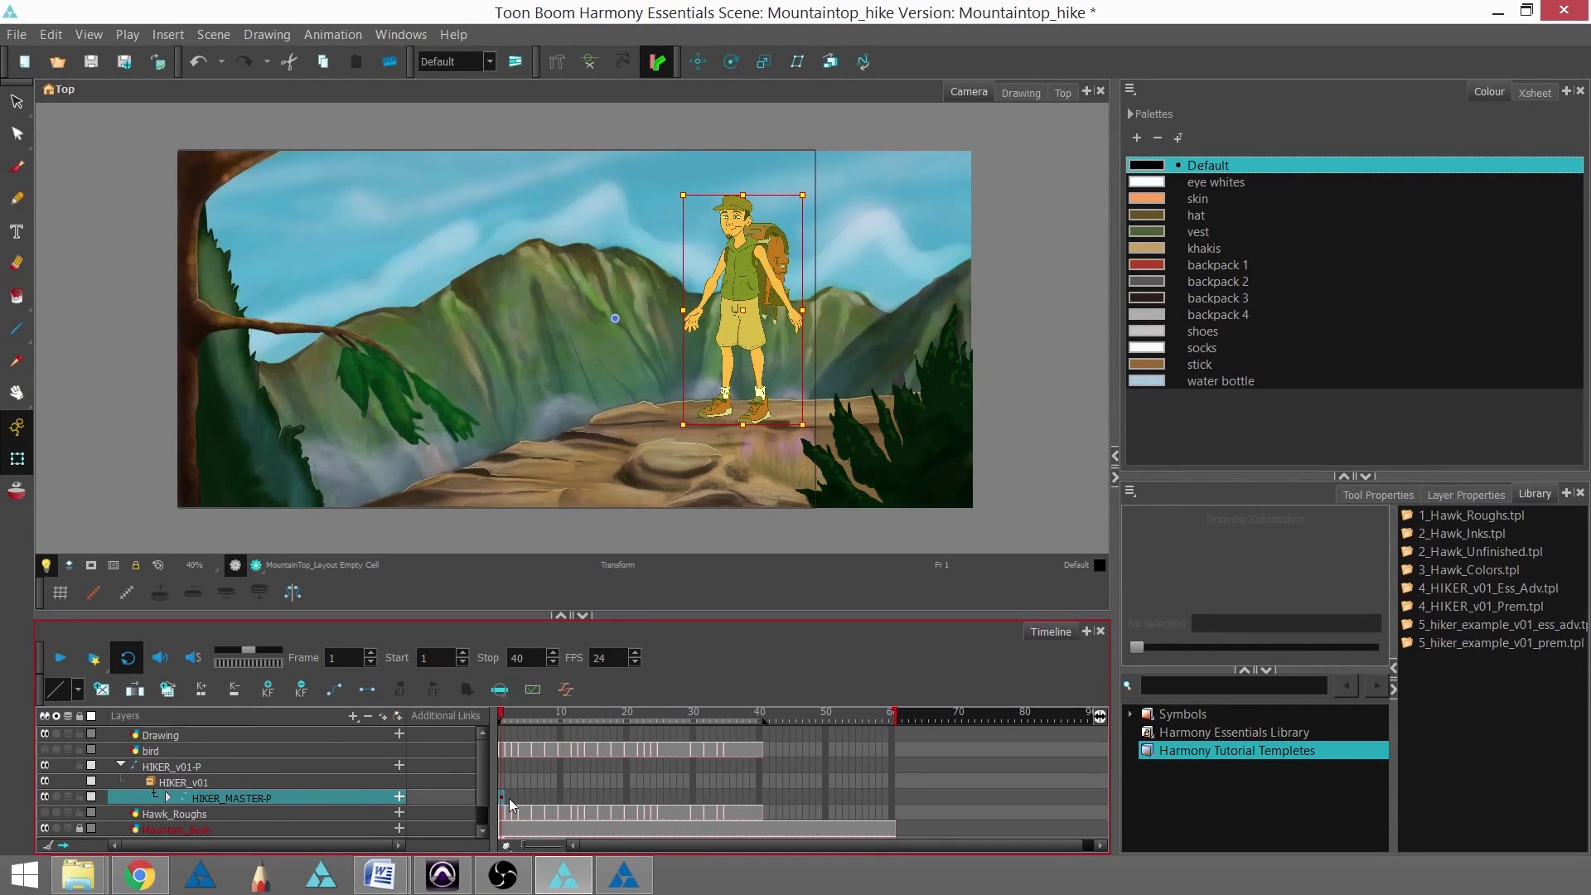
click(562, 797)
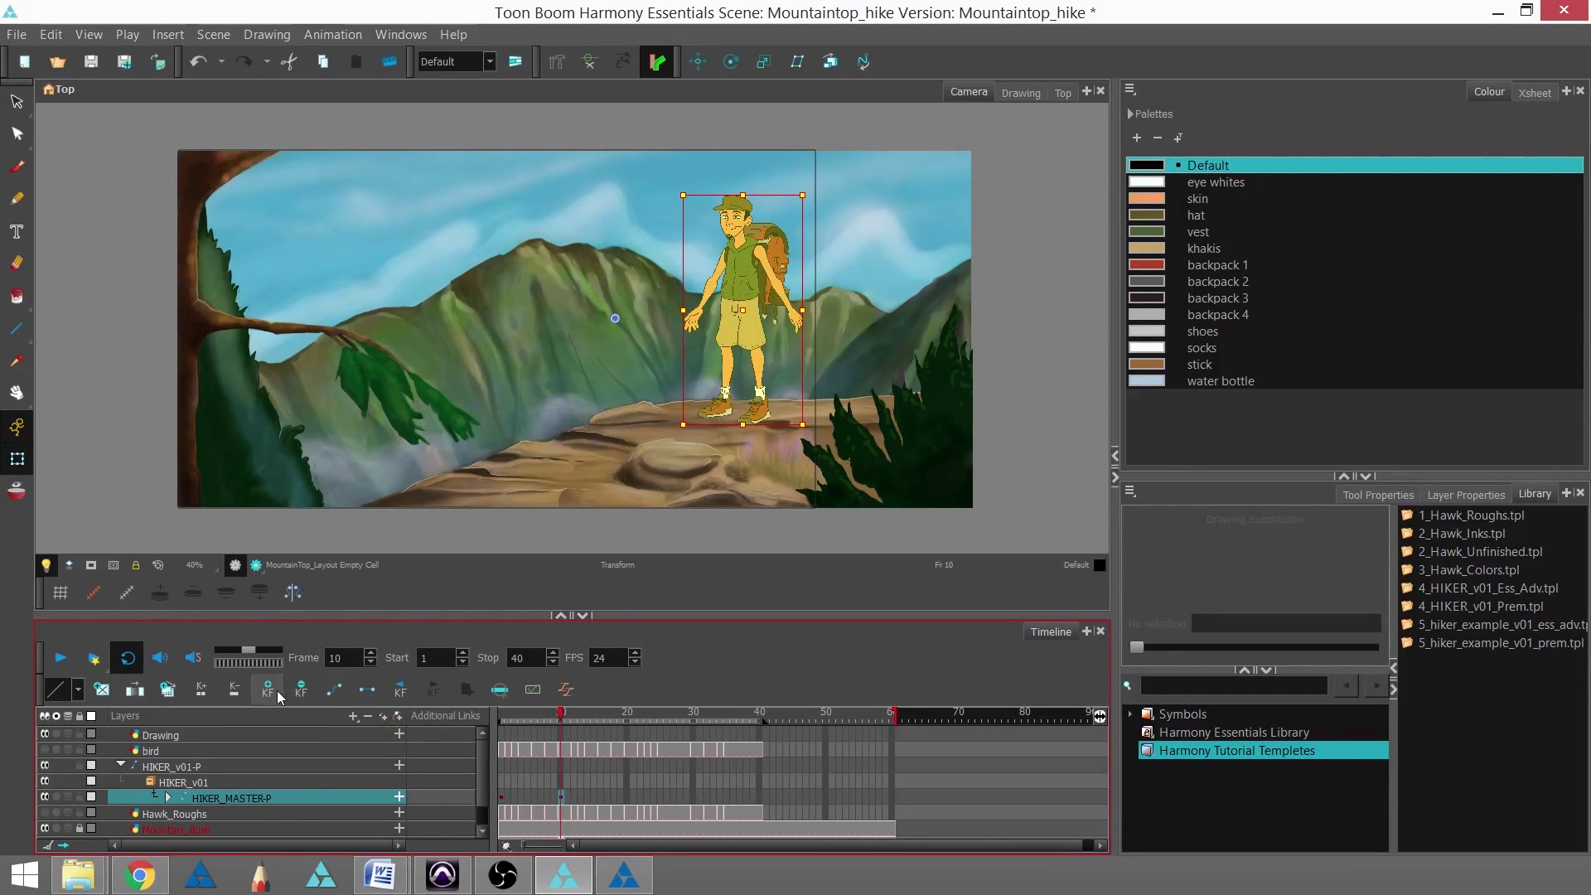
click(720, 267)
scroll(721, 267, up, 3)
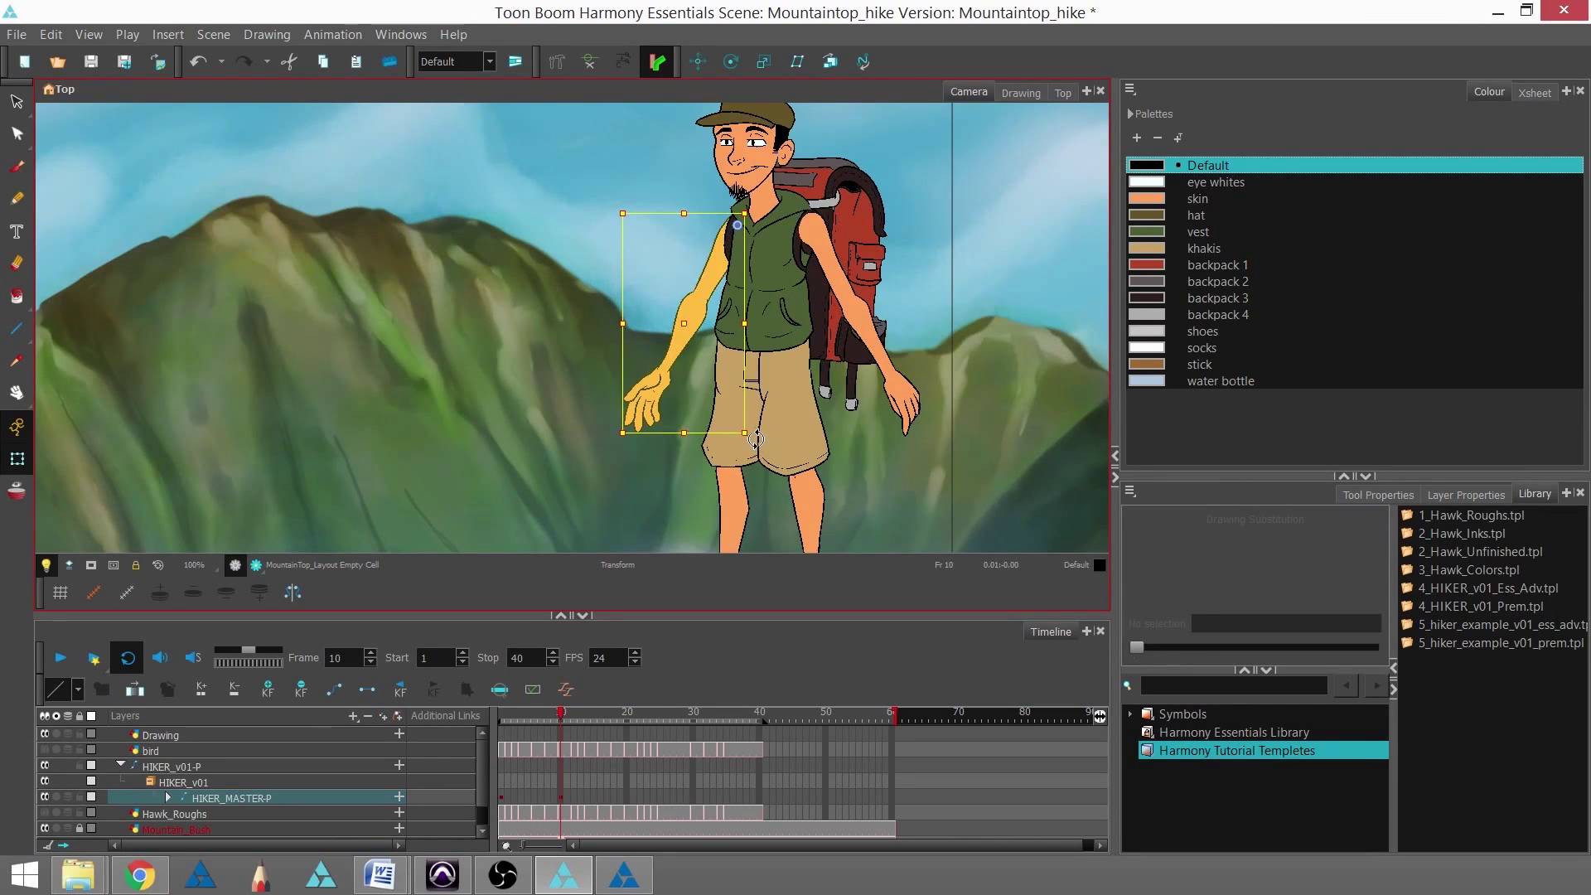
drag(756, 439, 680, 426)
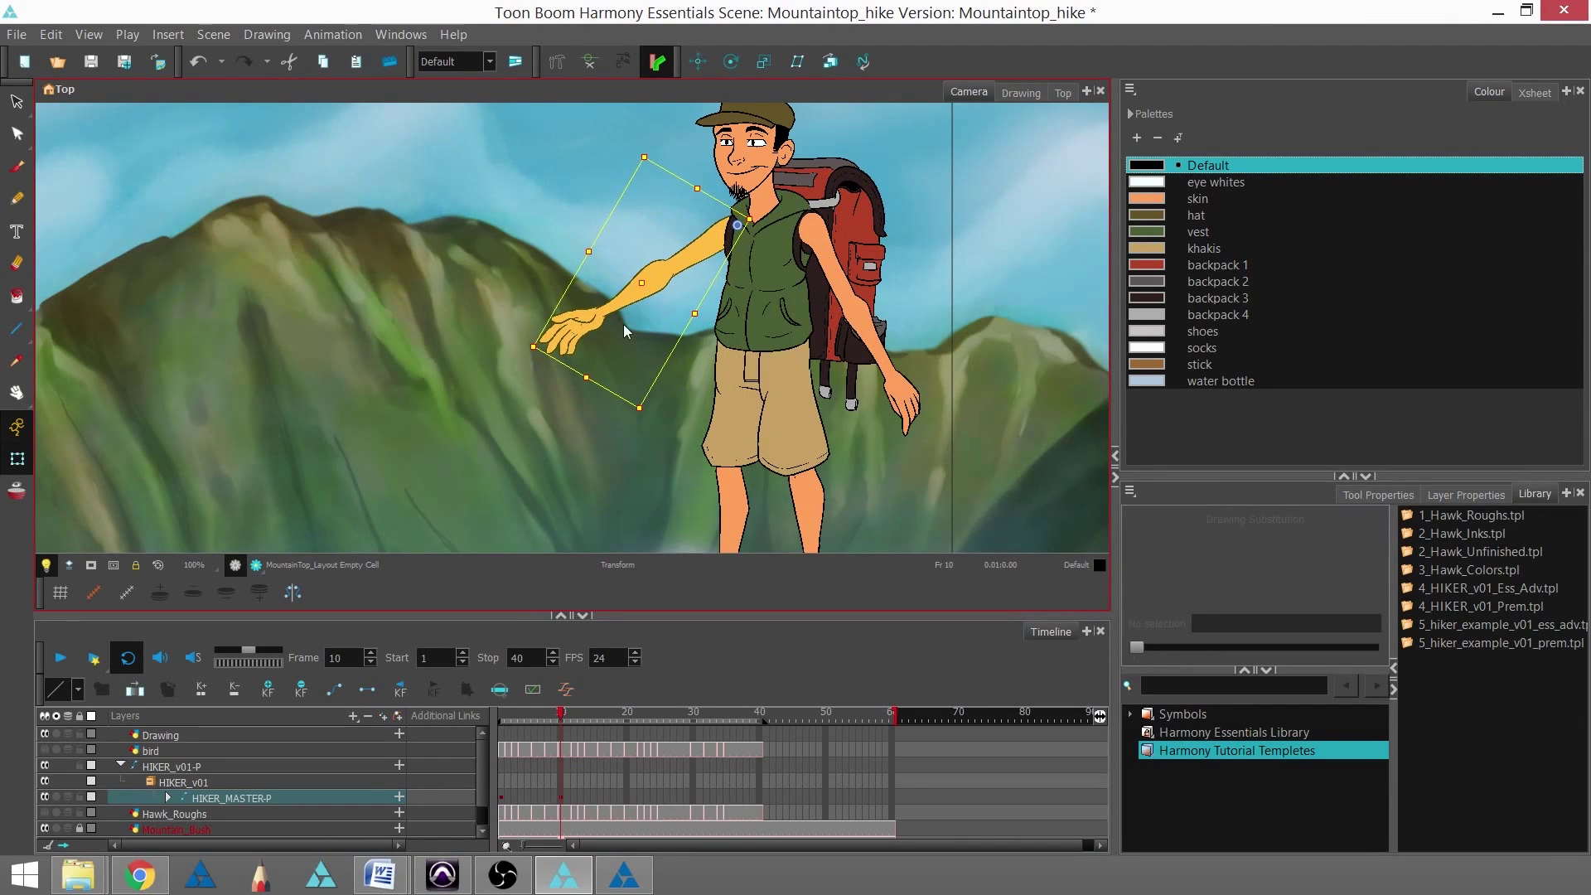
- Rotate the forearm up around the elbow and nudge it slightly up and right
click(621, 298)
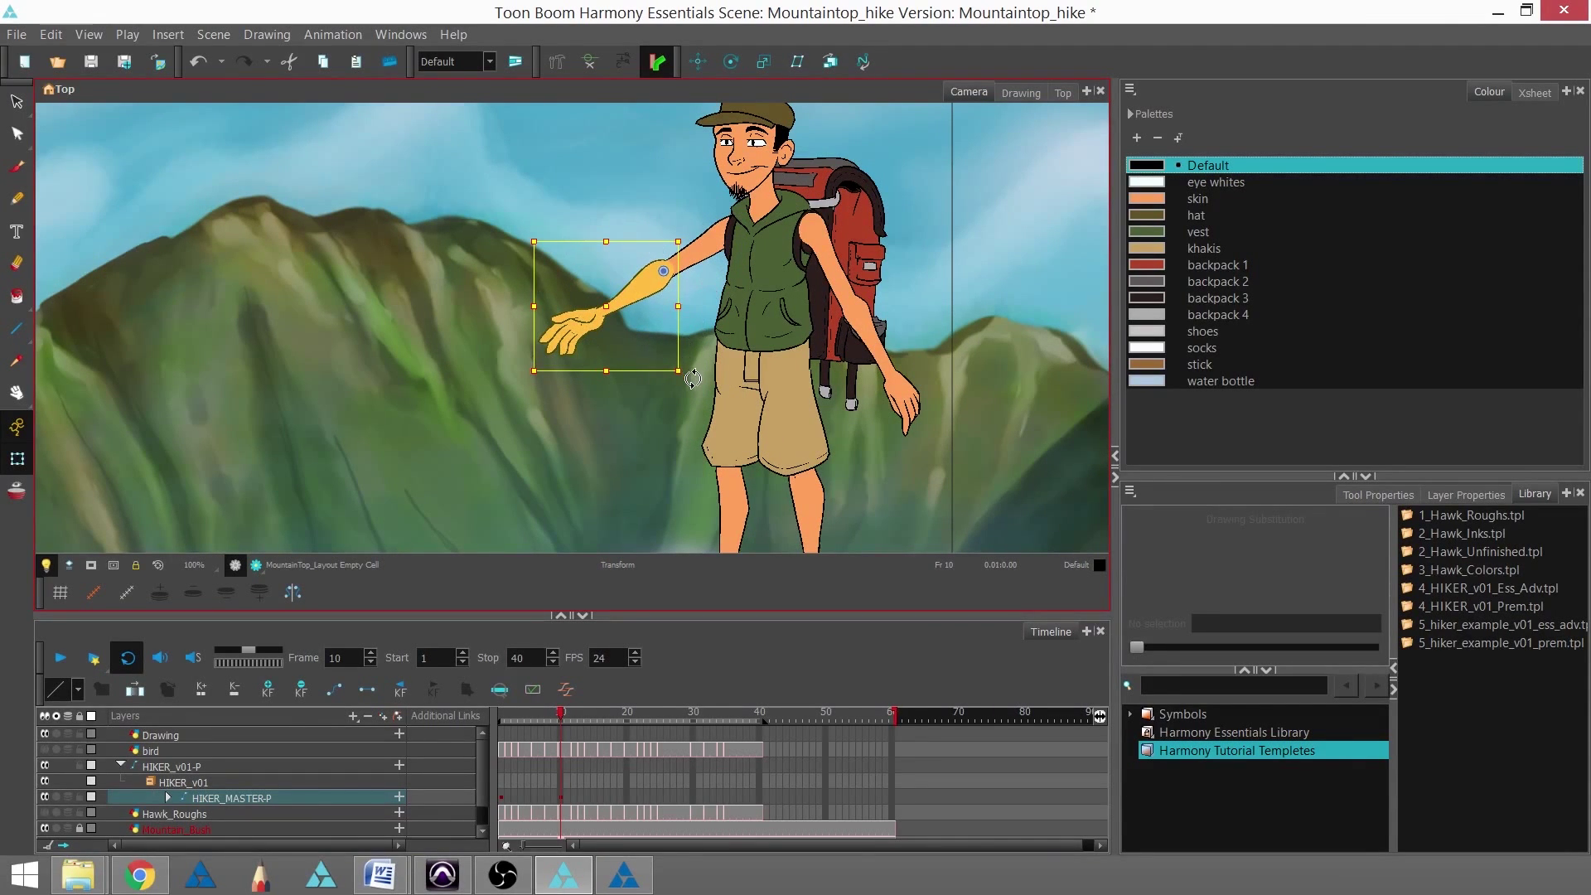
drag(693, 379, 605, 330)
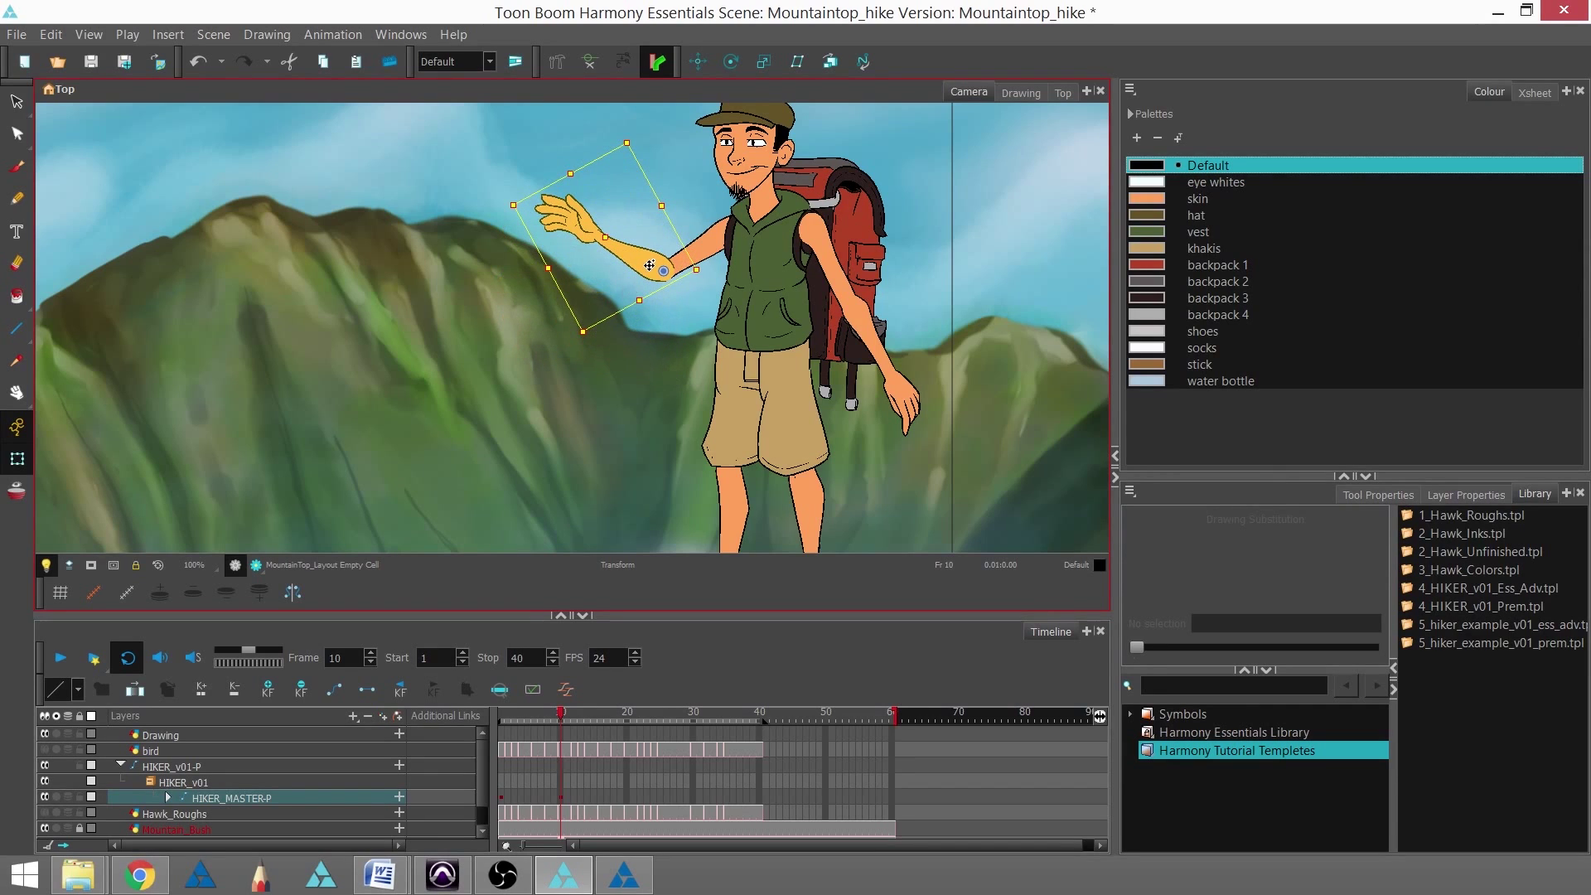
drag(650, 266, 653, 263)
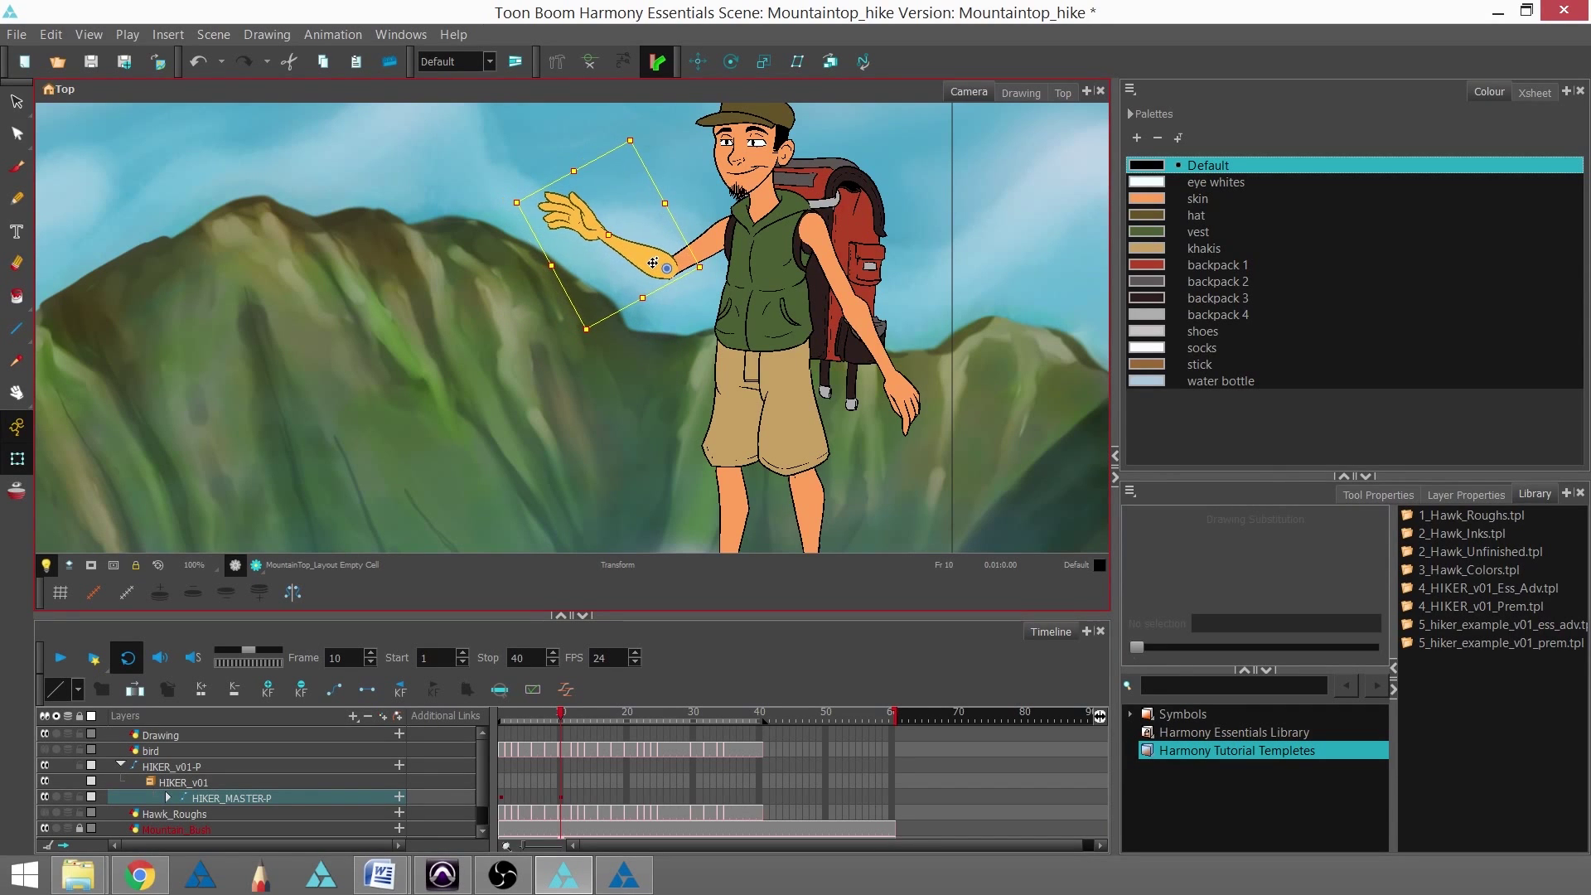
click(771, 205)
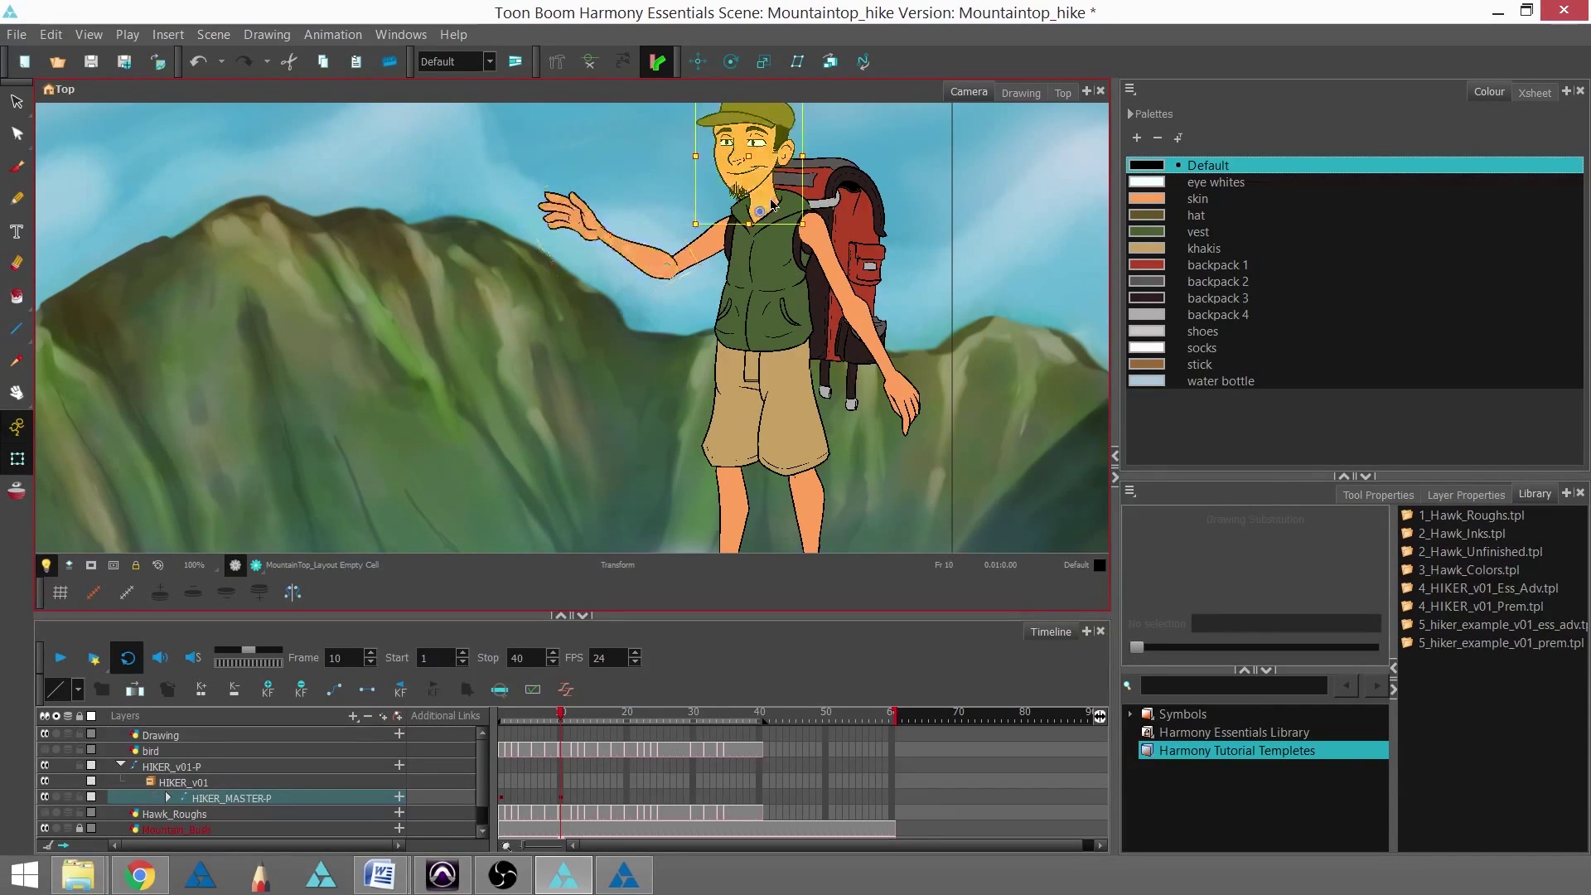
click(833, 263)
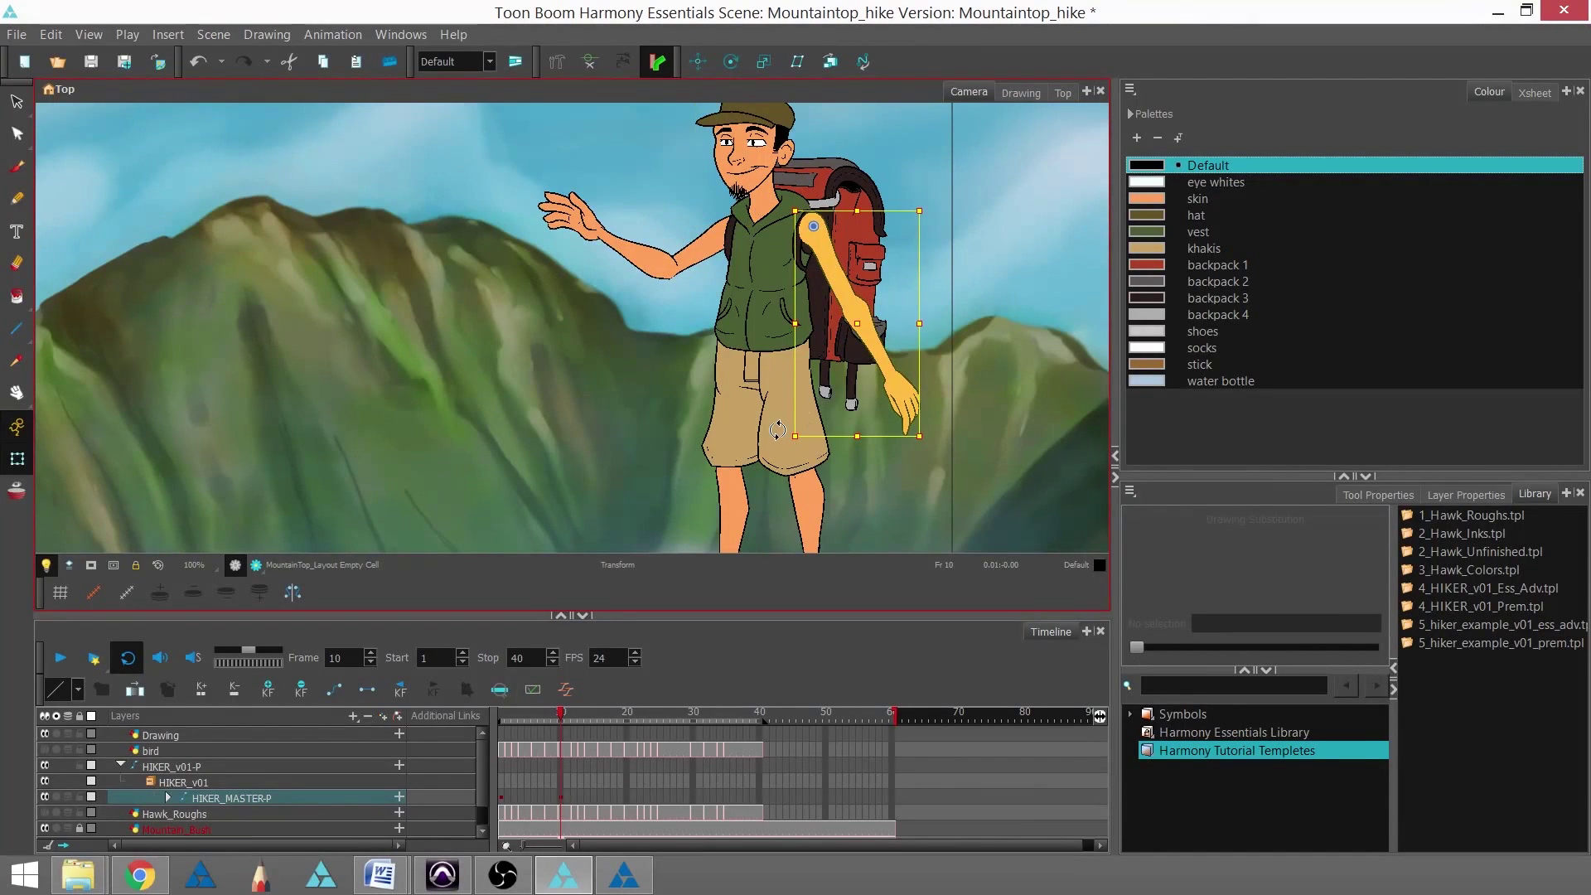
click(722, 440)
click(806, 435)
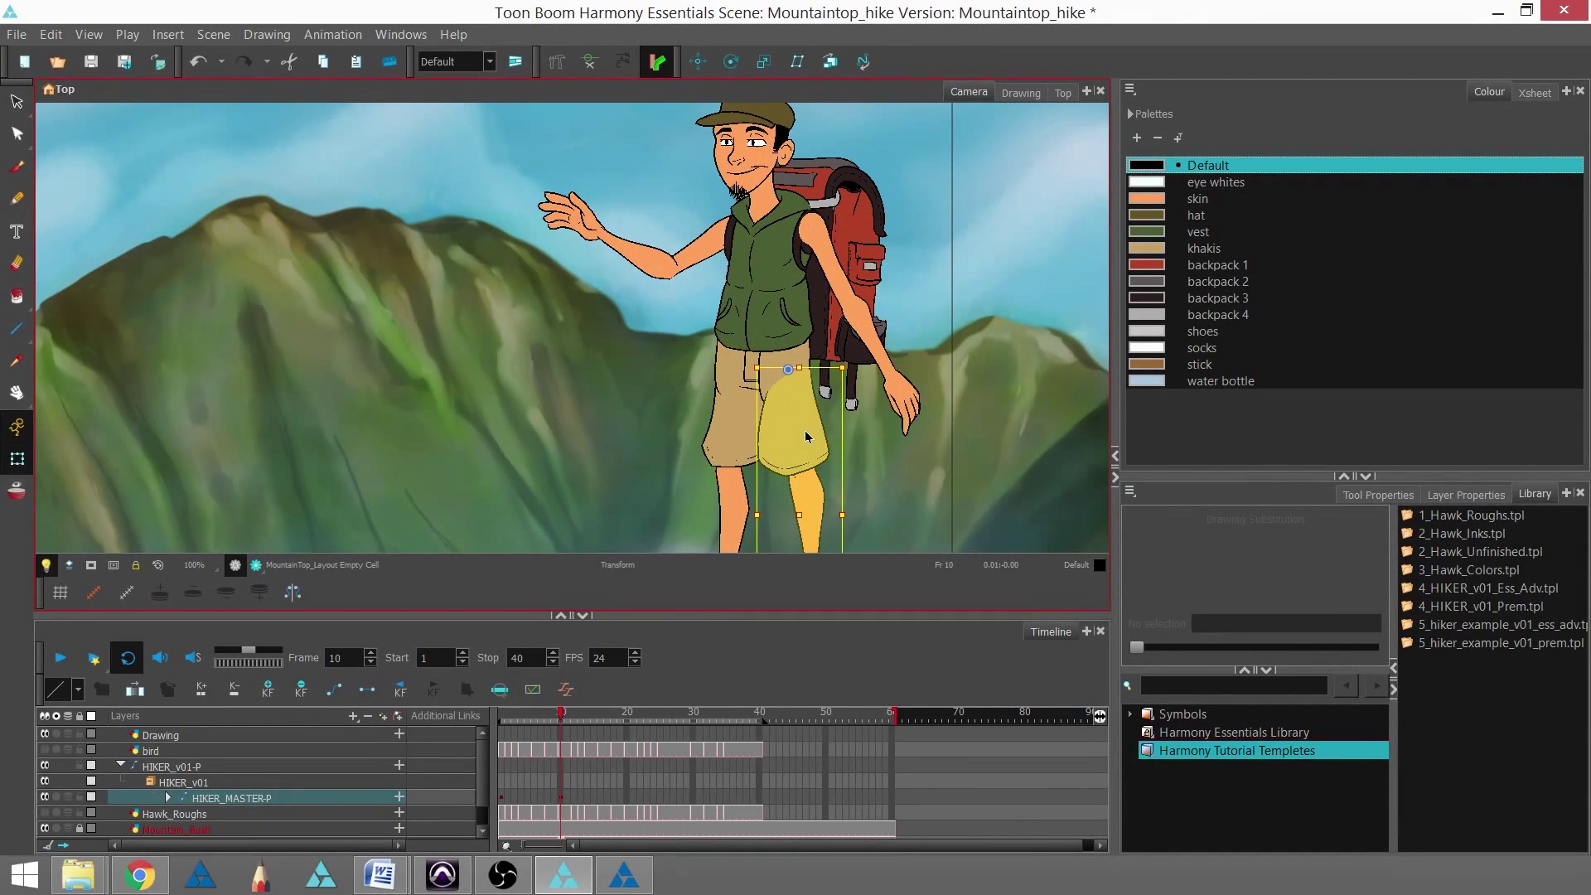
- Rotate the hand so the fingers point up, then preview the wave
click(590, 238)
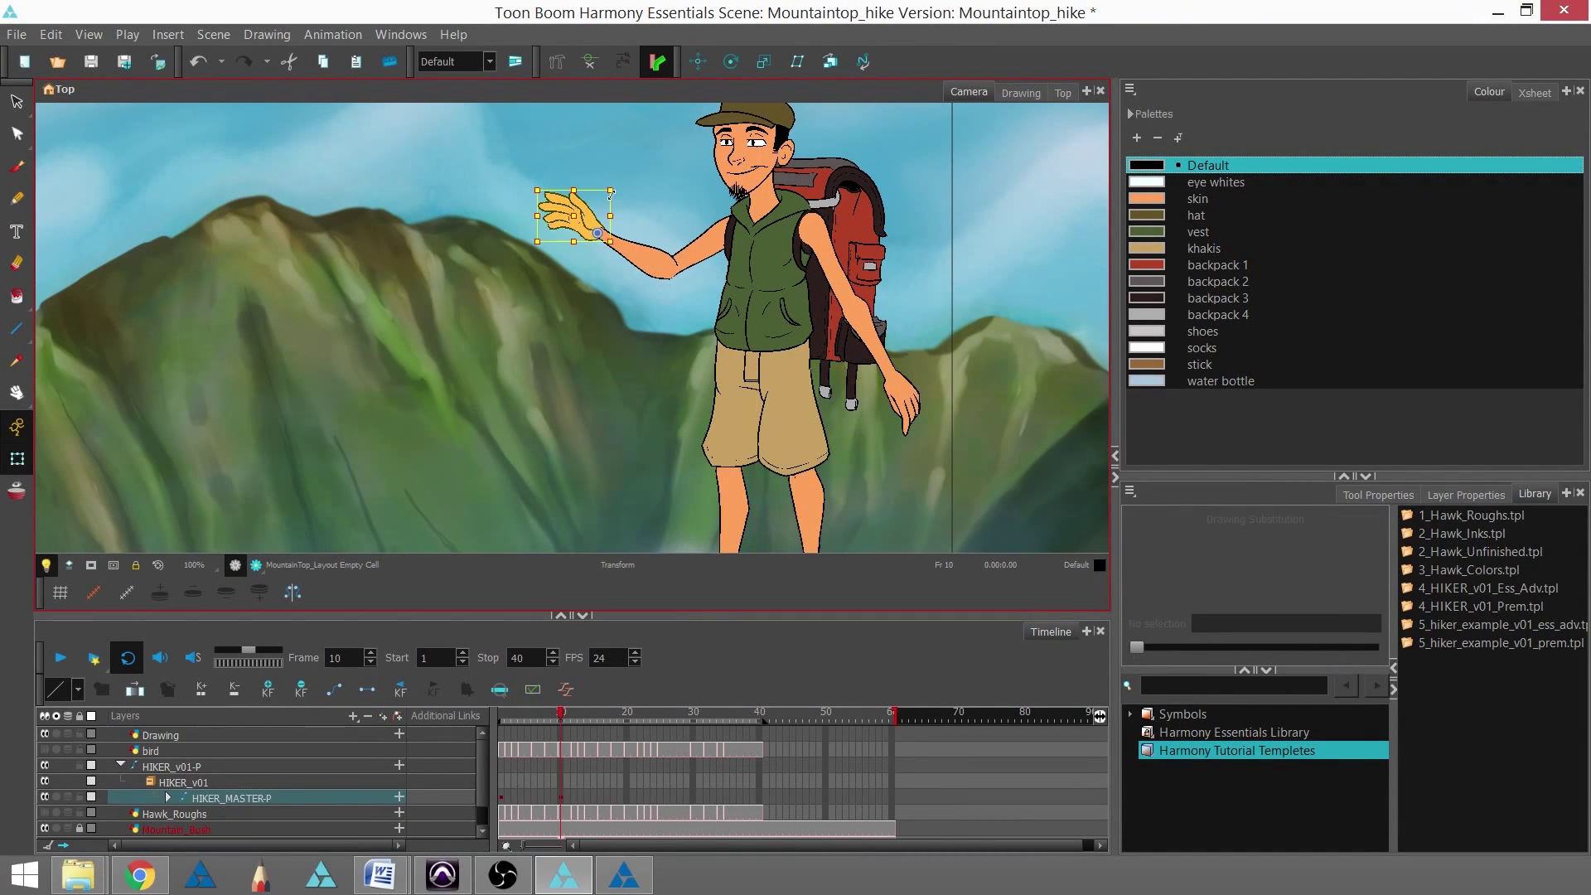
drag(622, 186, 676, 209)
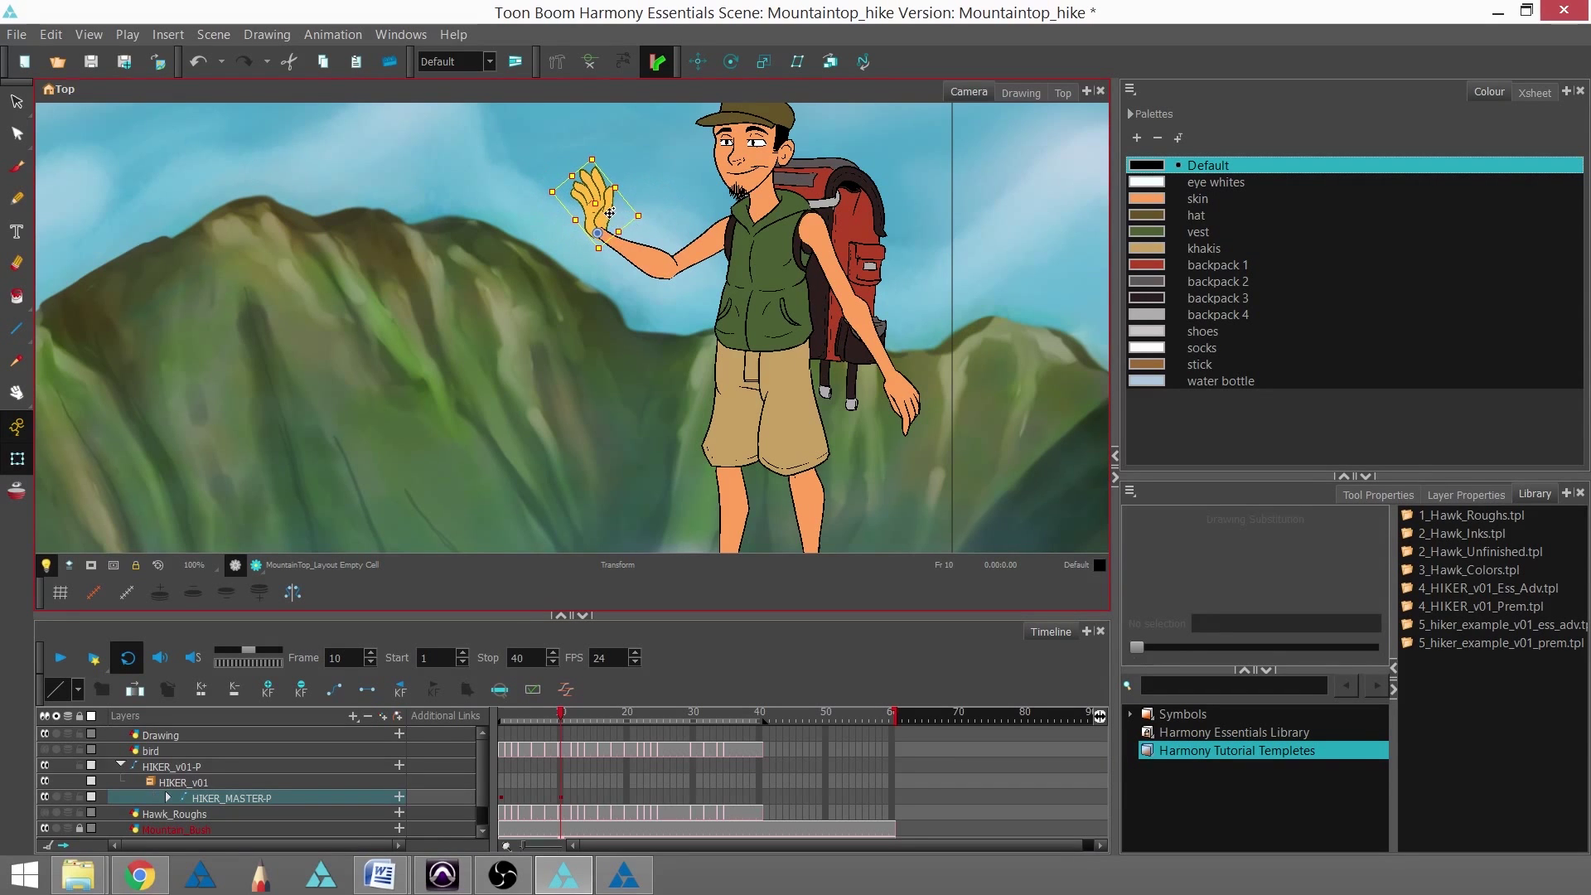
drag(600, 205, 596, 201)
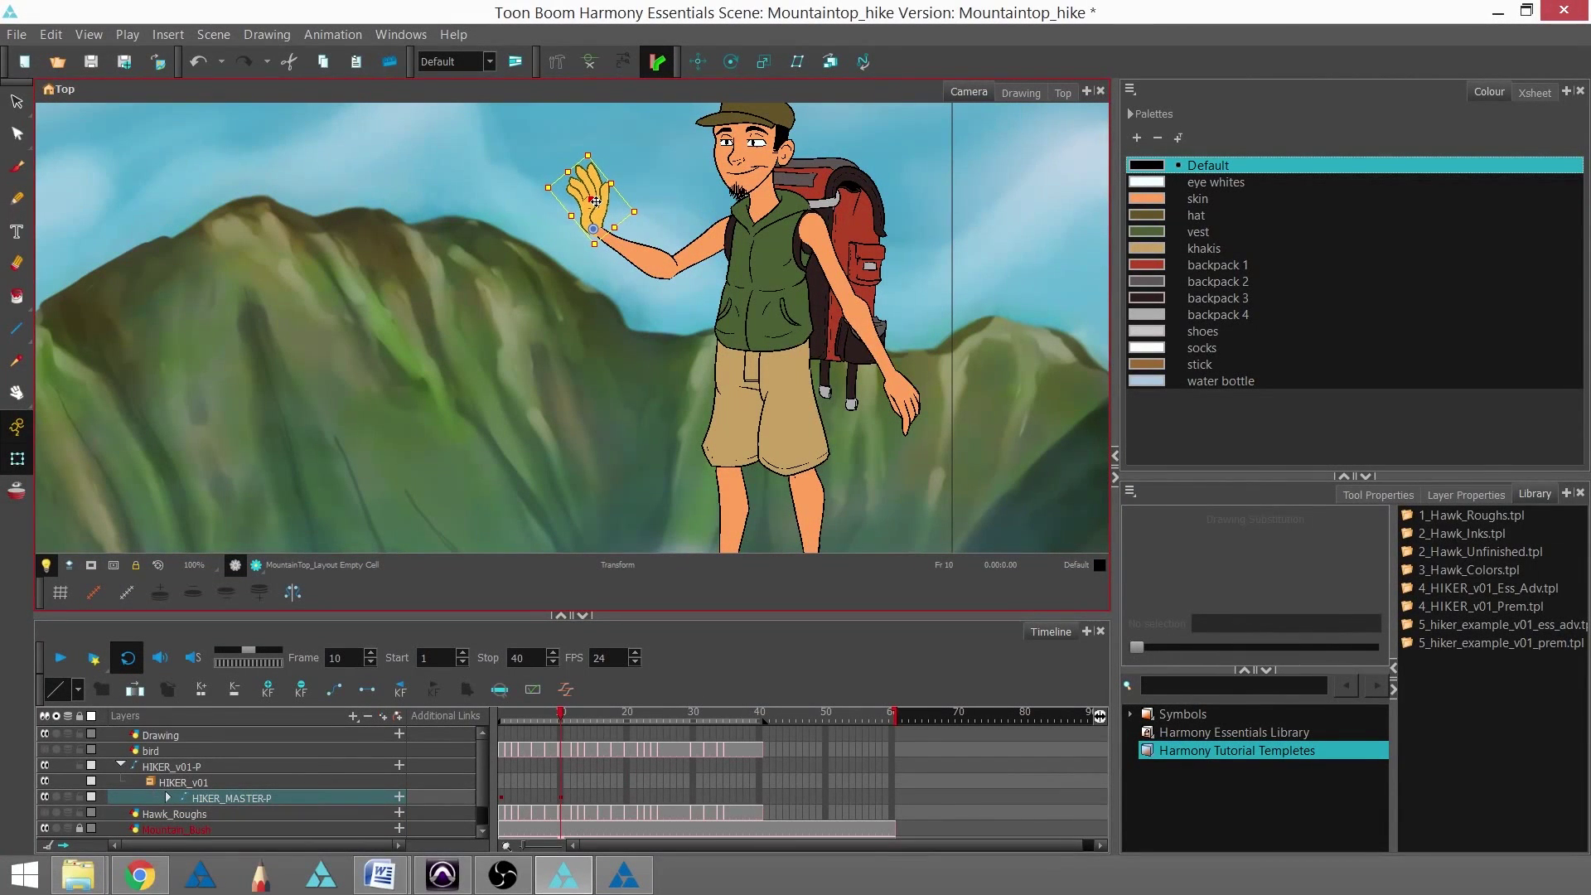
click(591, 777)
drag(563, 713, 494, 749)
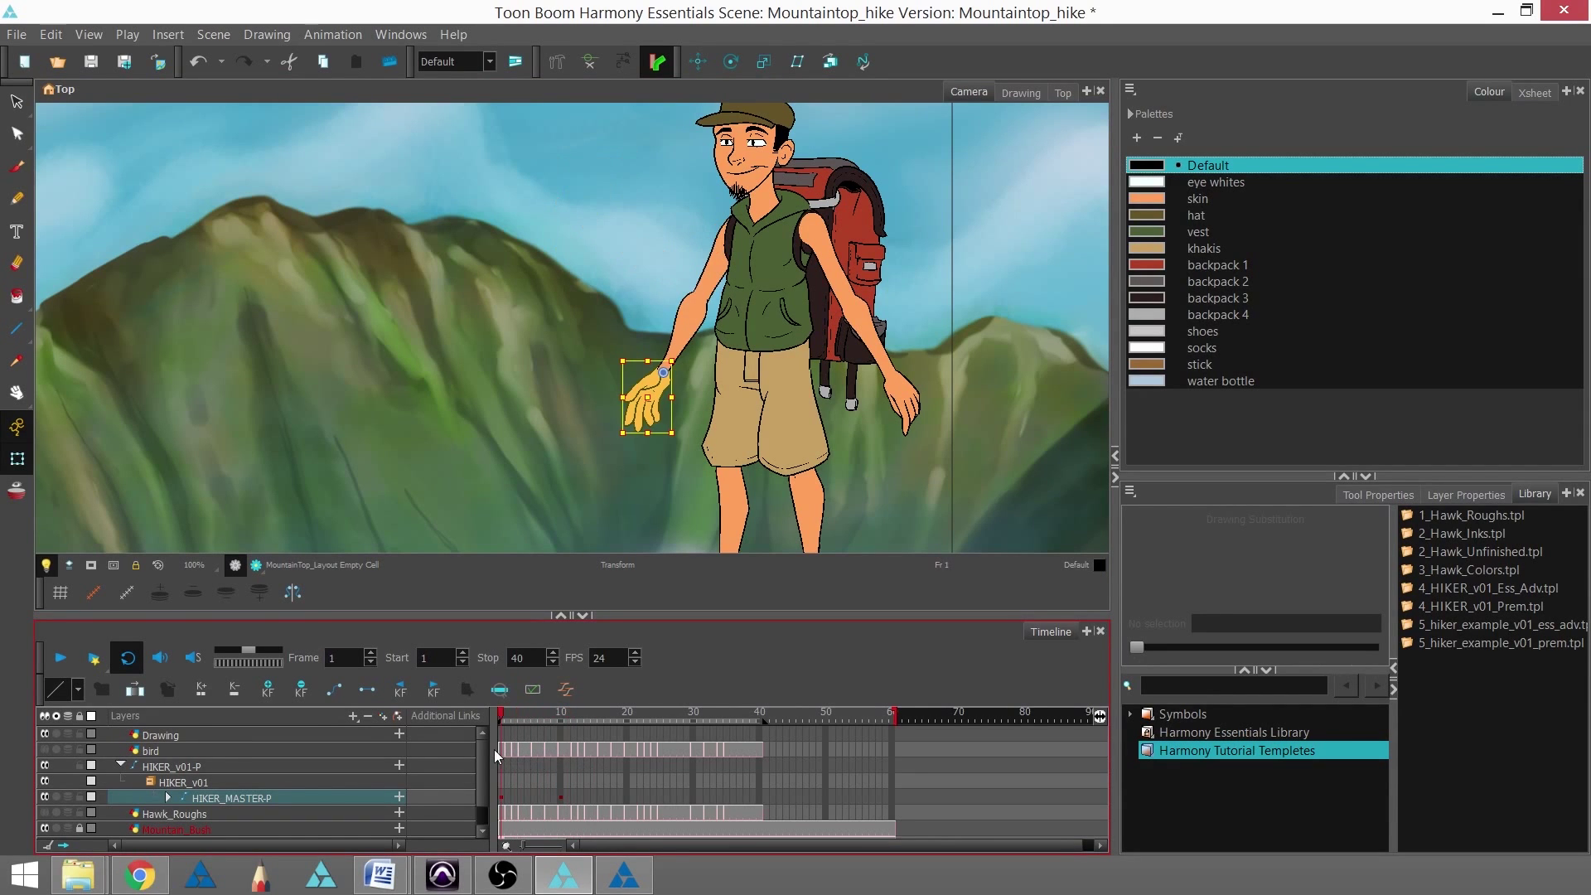
click(500, 797)
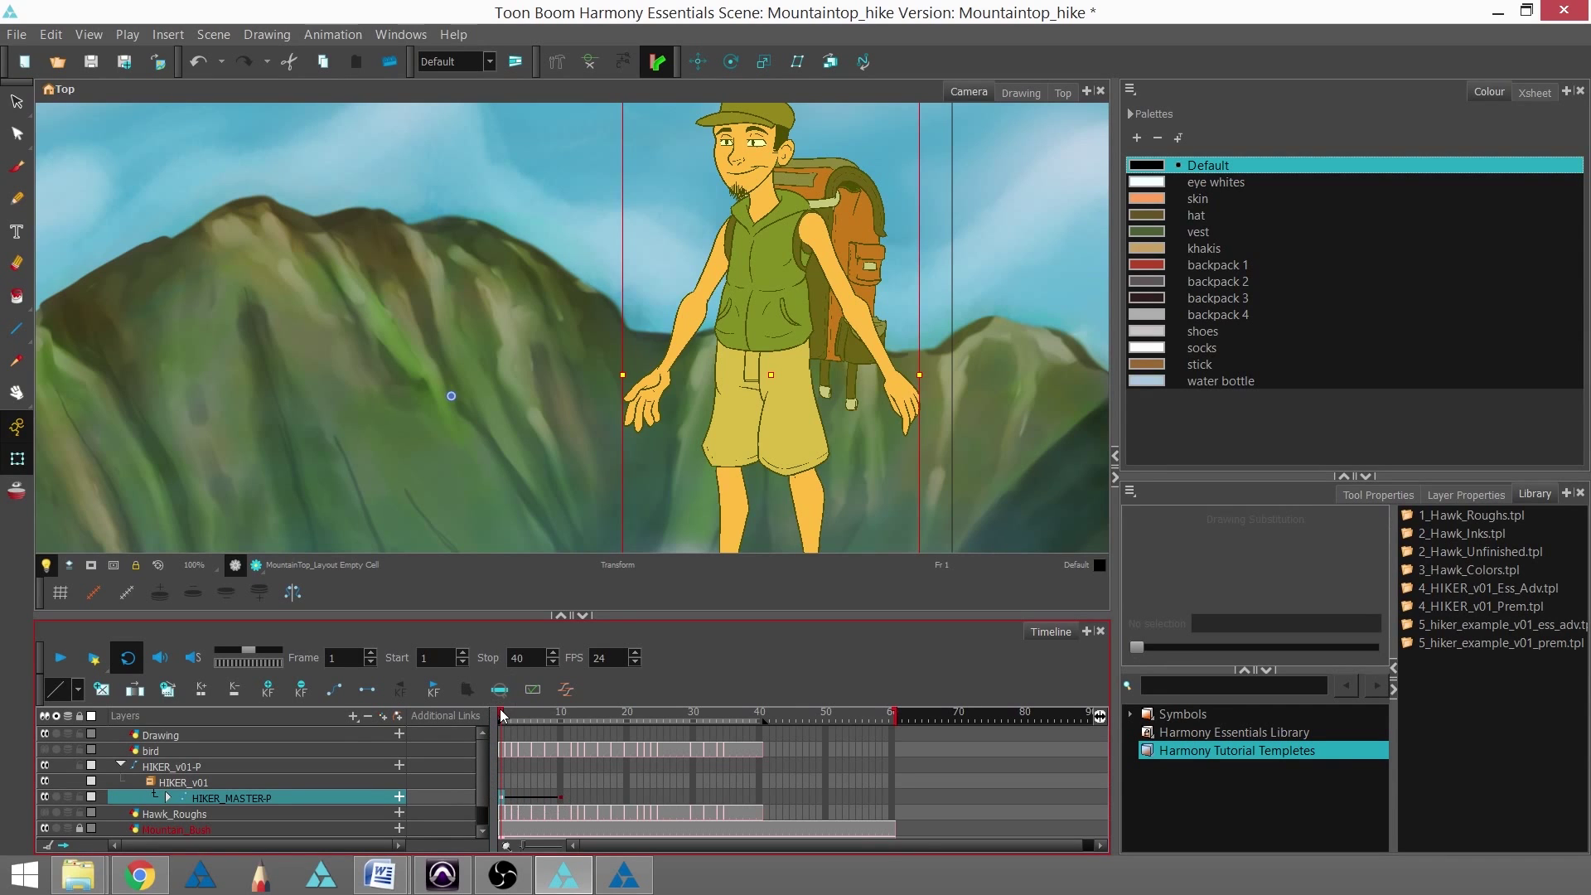
drag(503, 716, 564, 733)
key(space)
- Add a keyframe at frame 20 on HIKER_MASTER-P and scrub to check the held wave
drag(538, 789, 508, 824)
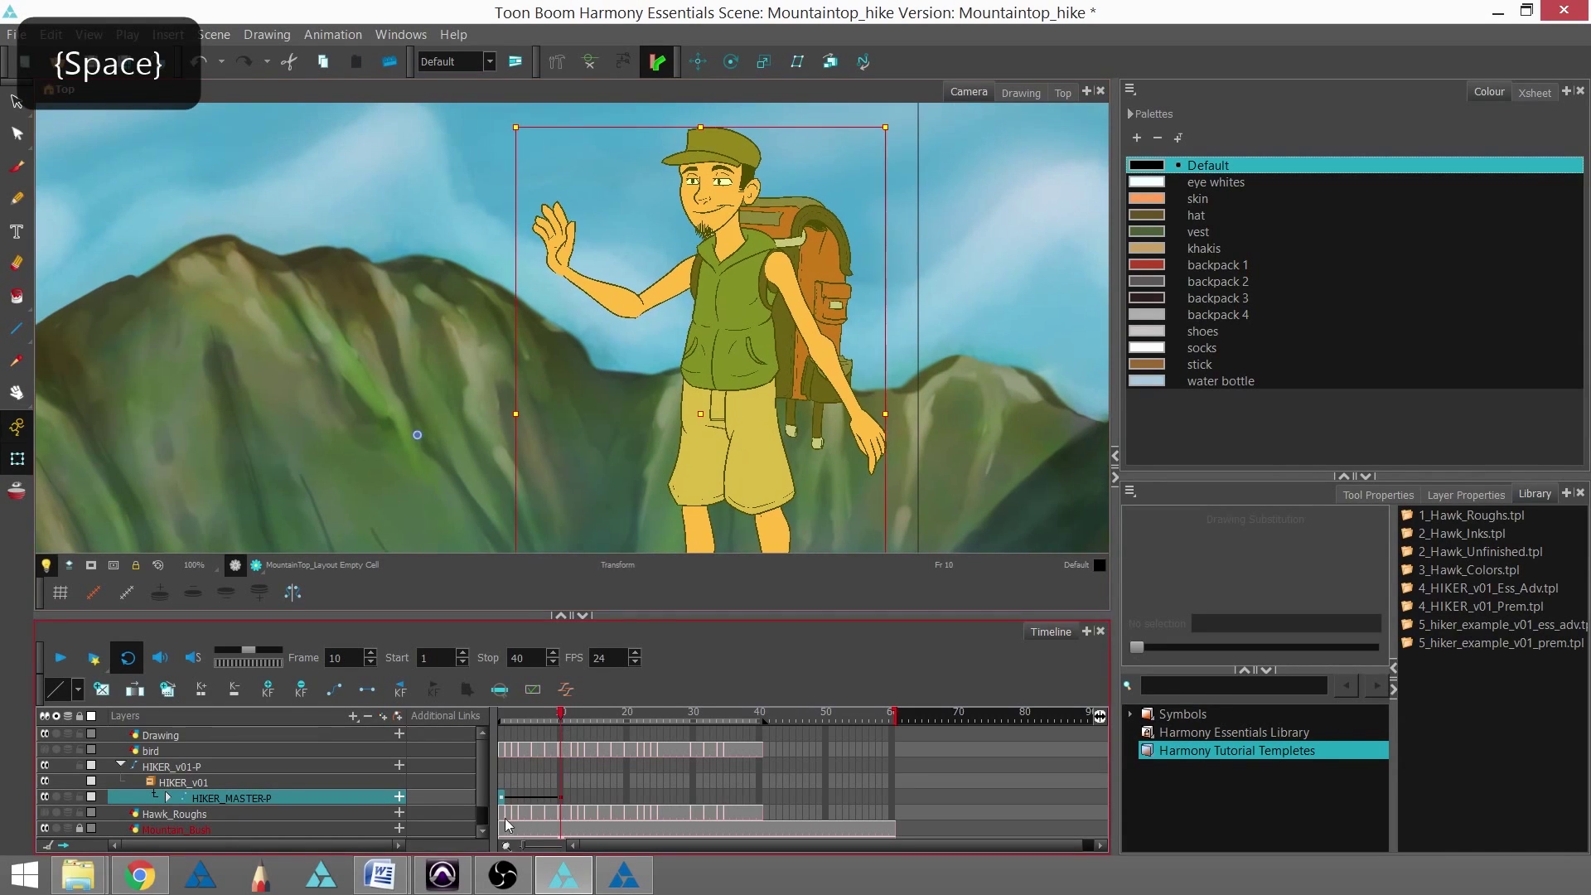
click(627, 798)
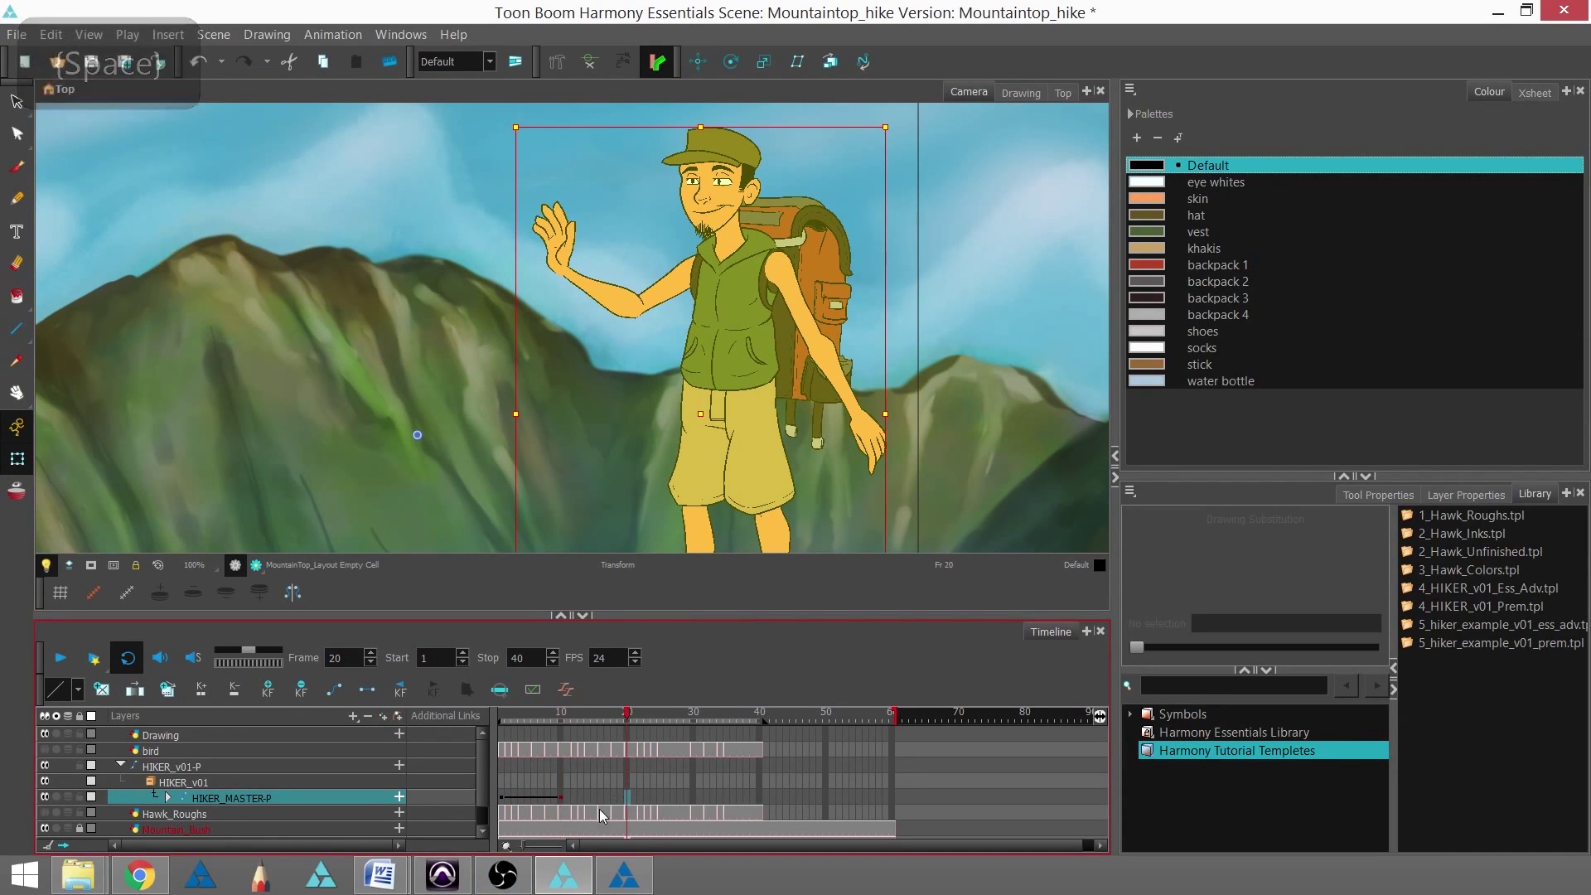
click(269, 691)
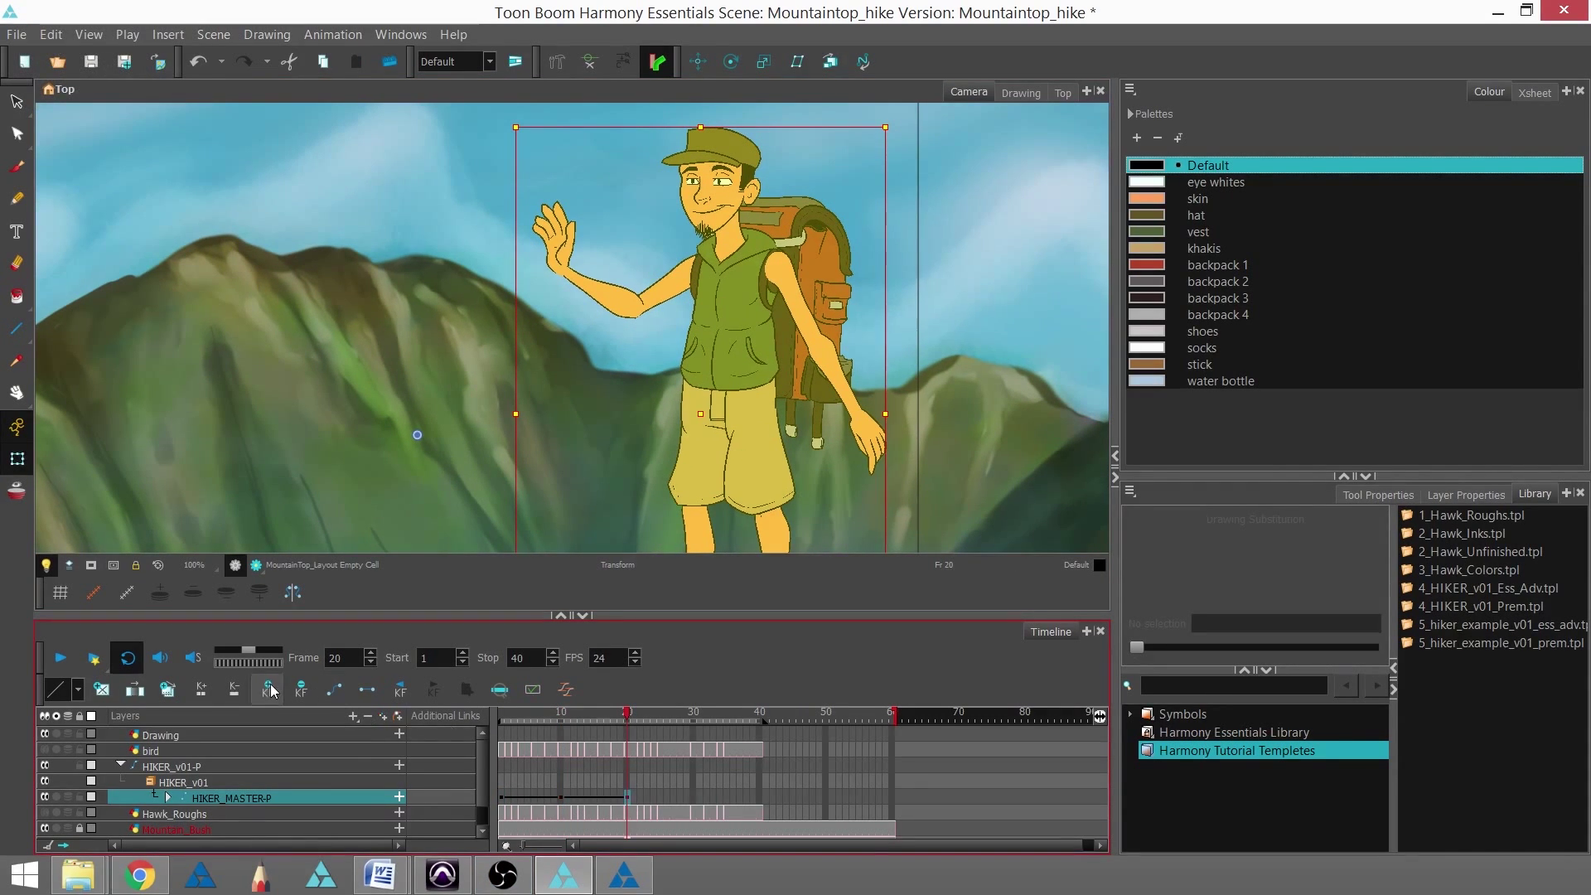
click(626, 796)
click(323, 34)
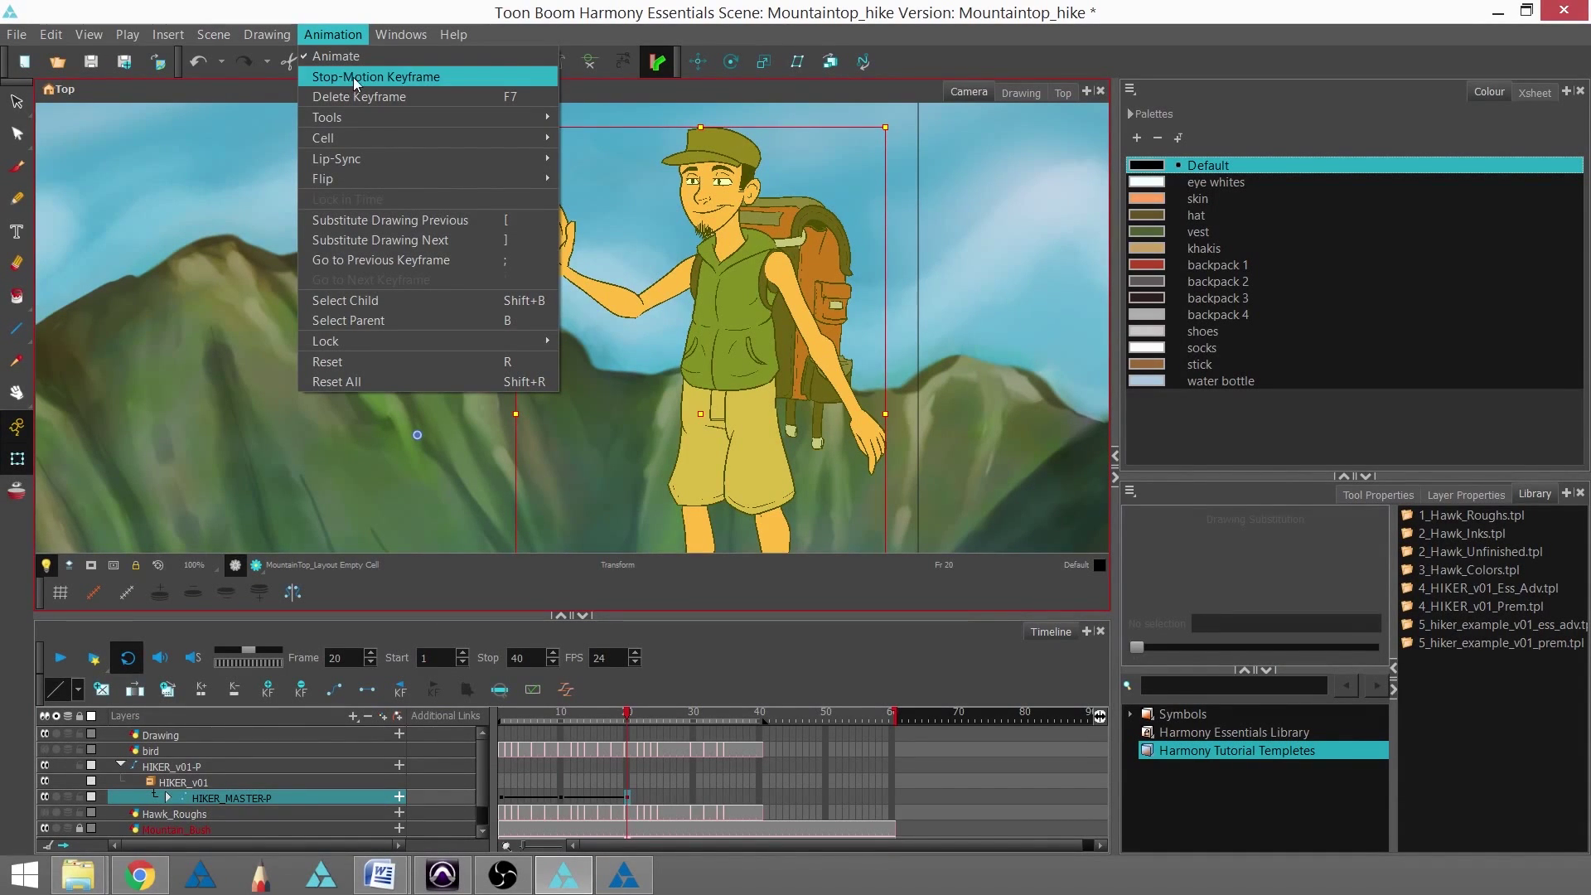
click(341, 34)
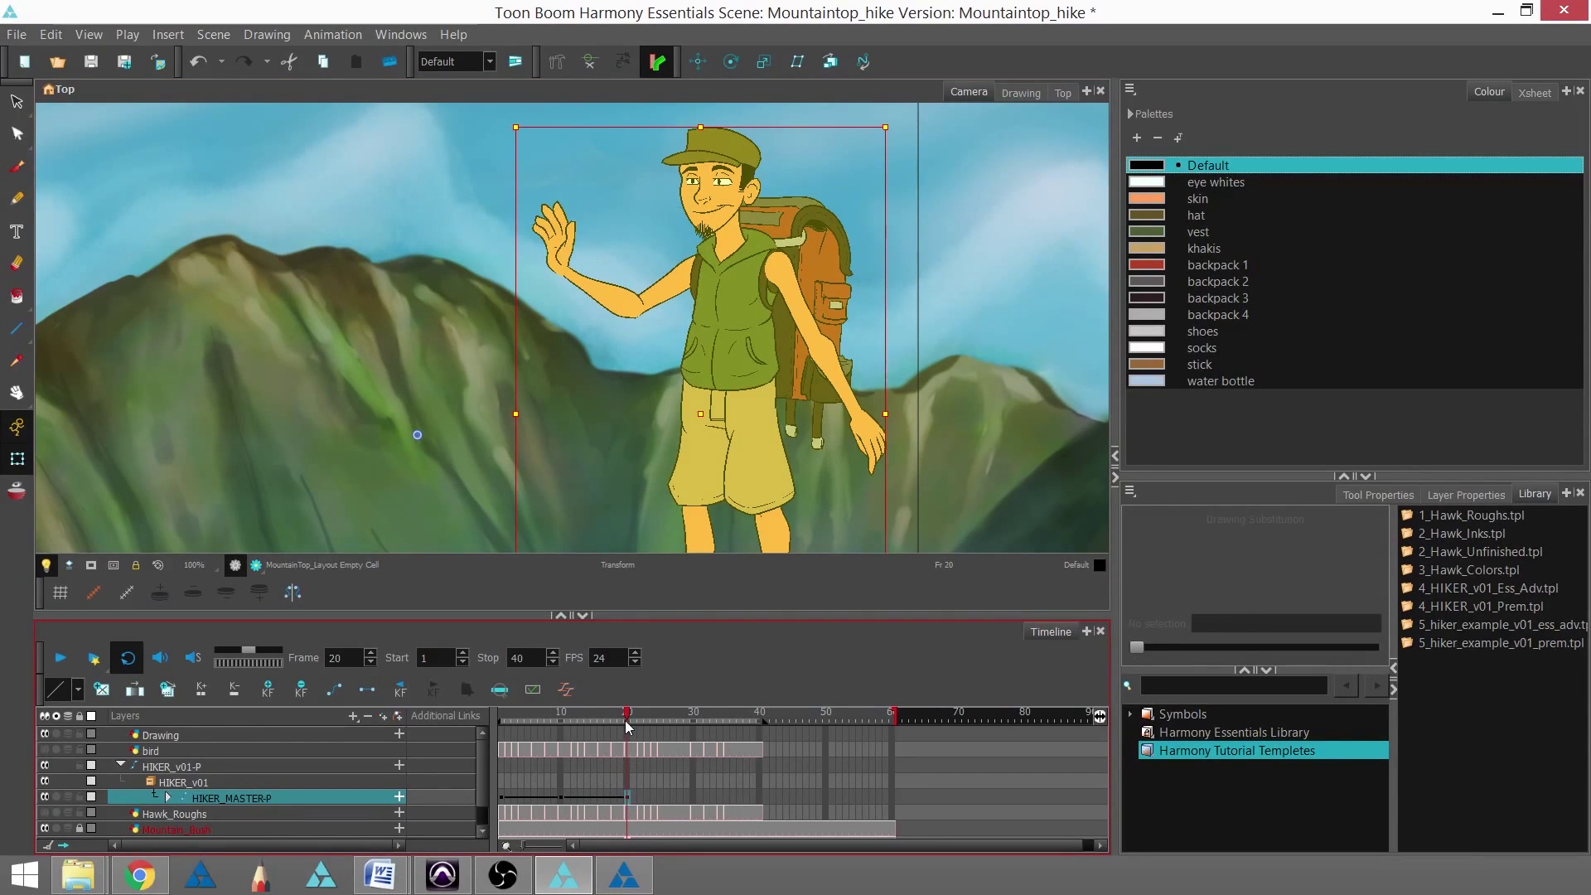
mouse_move(604, 714)
mouse_down()
mouse_move(567, 714)
mouse_move(632, 714)
mouse_up()
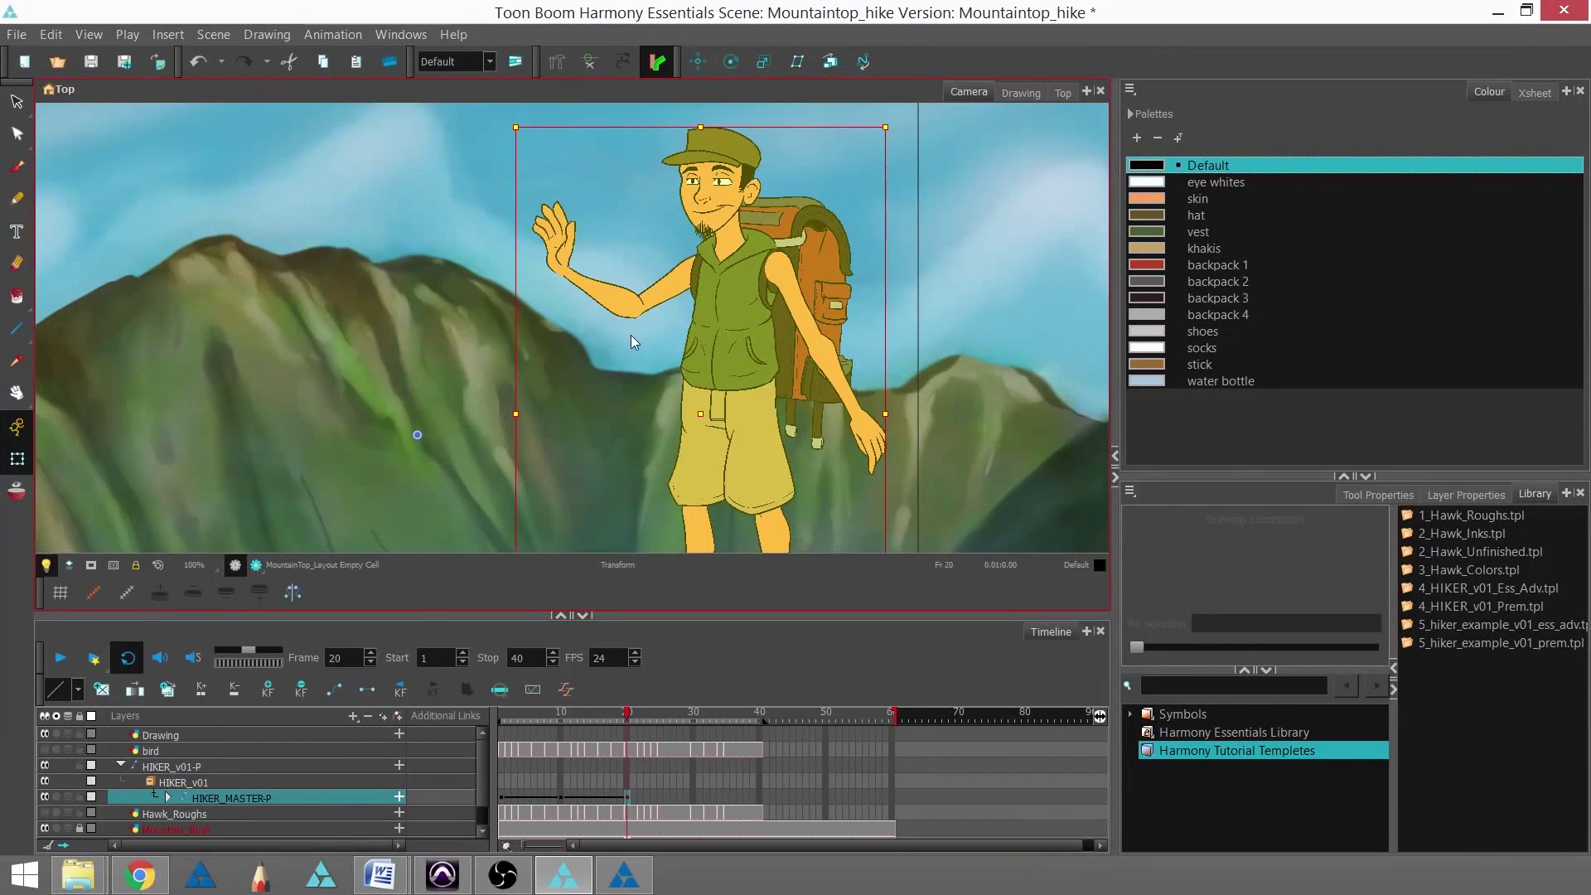
- At frame 20, rotate the forearm more upright, review the wave, and select the forearm with hand
click(668, 296)
click(600, 290)
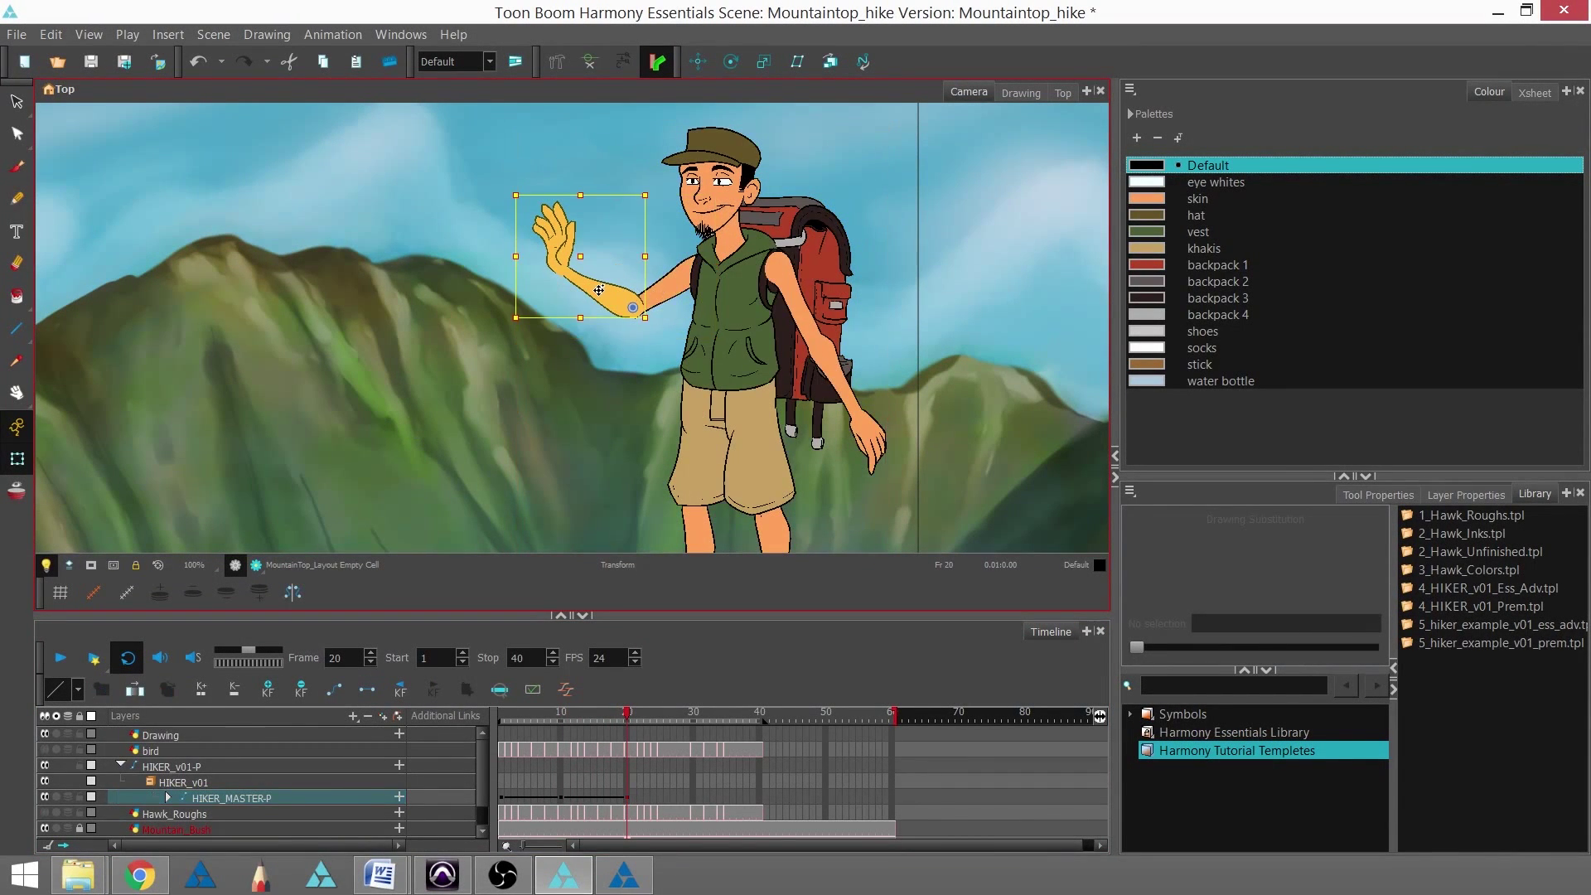
drag(639, 217, 618, 143)
click(643, 209)
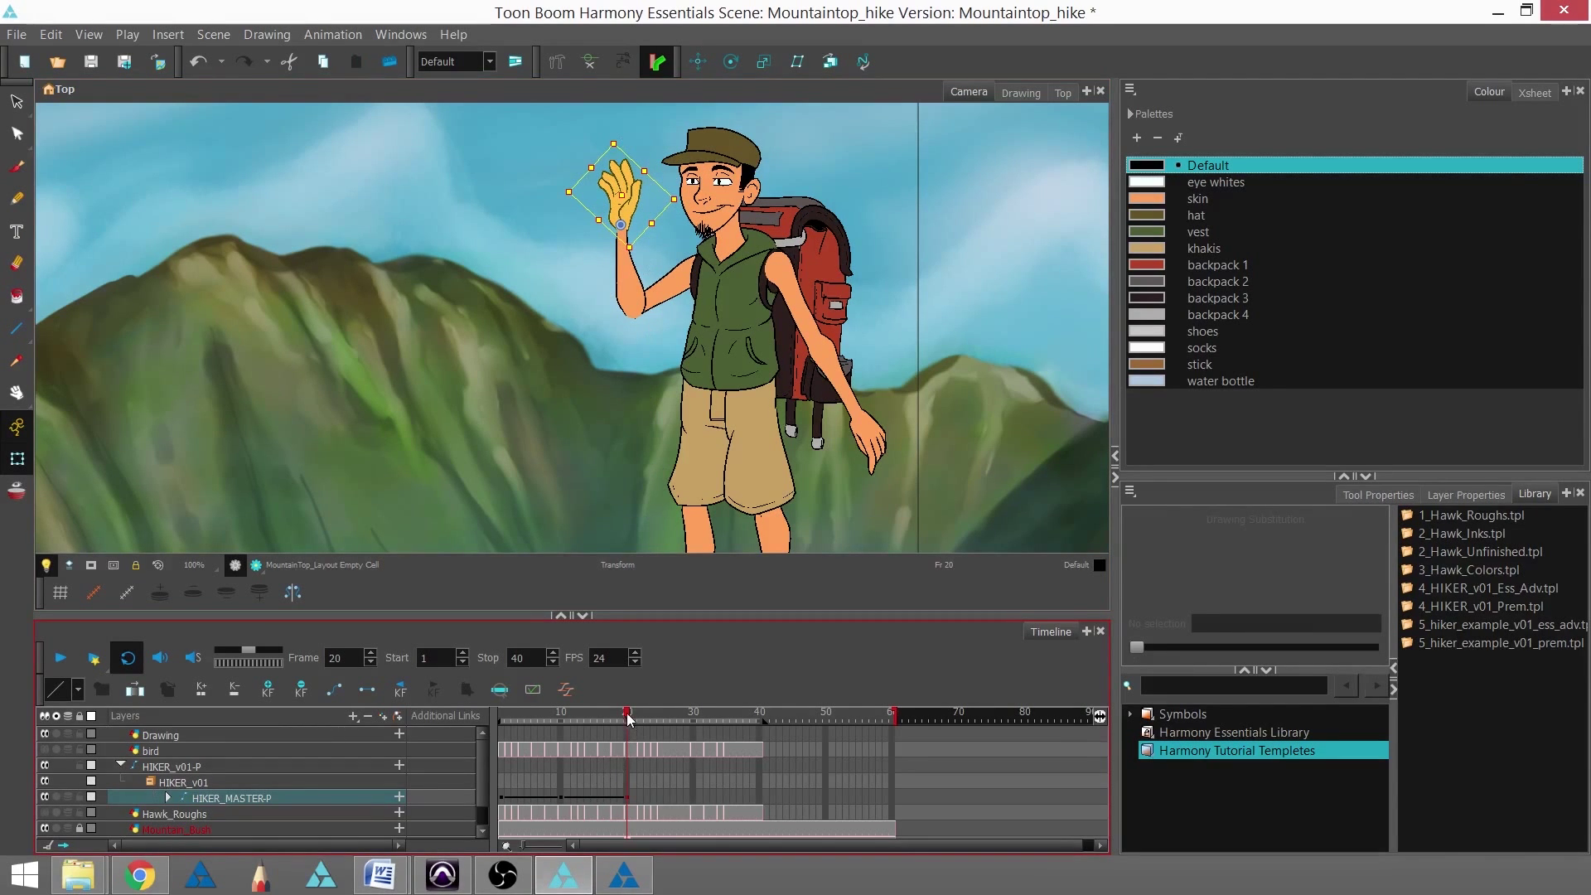
mouse_move(628, 719)
mouse_down()
mouse_move(528, 721)
mouse_move(654, 716)
mouse_move(499, 715)
mouse_move(630, 715)
mouse_up()
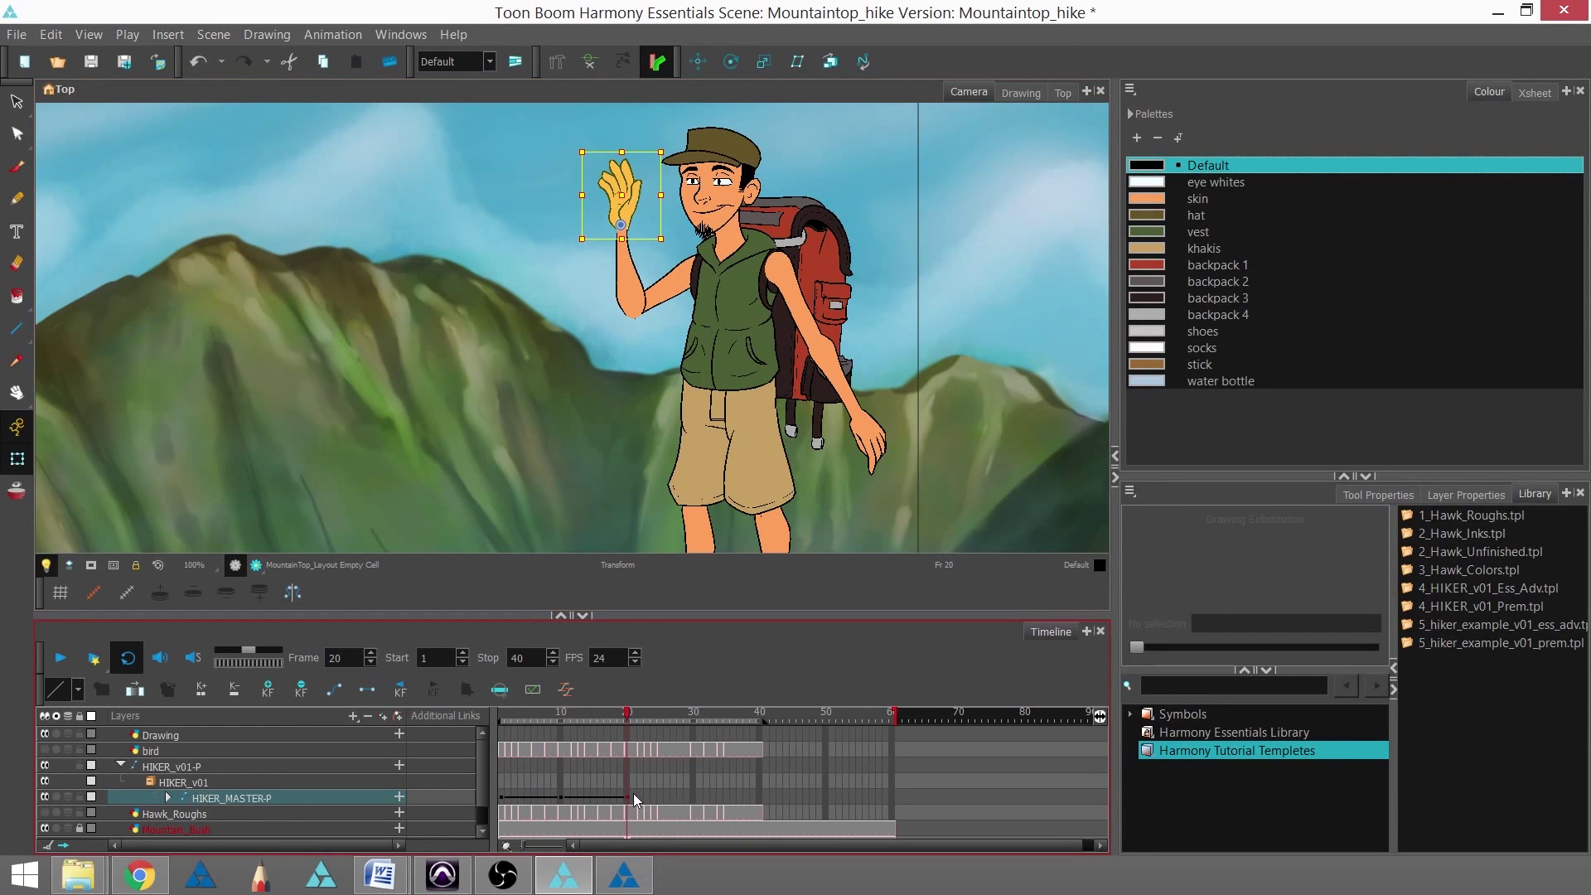
click(632, 269)
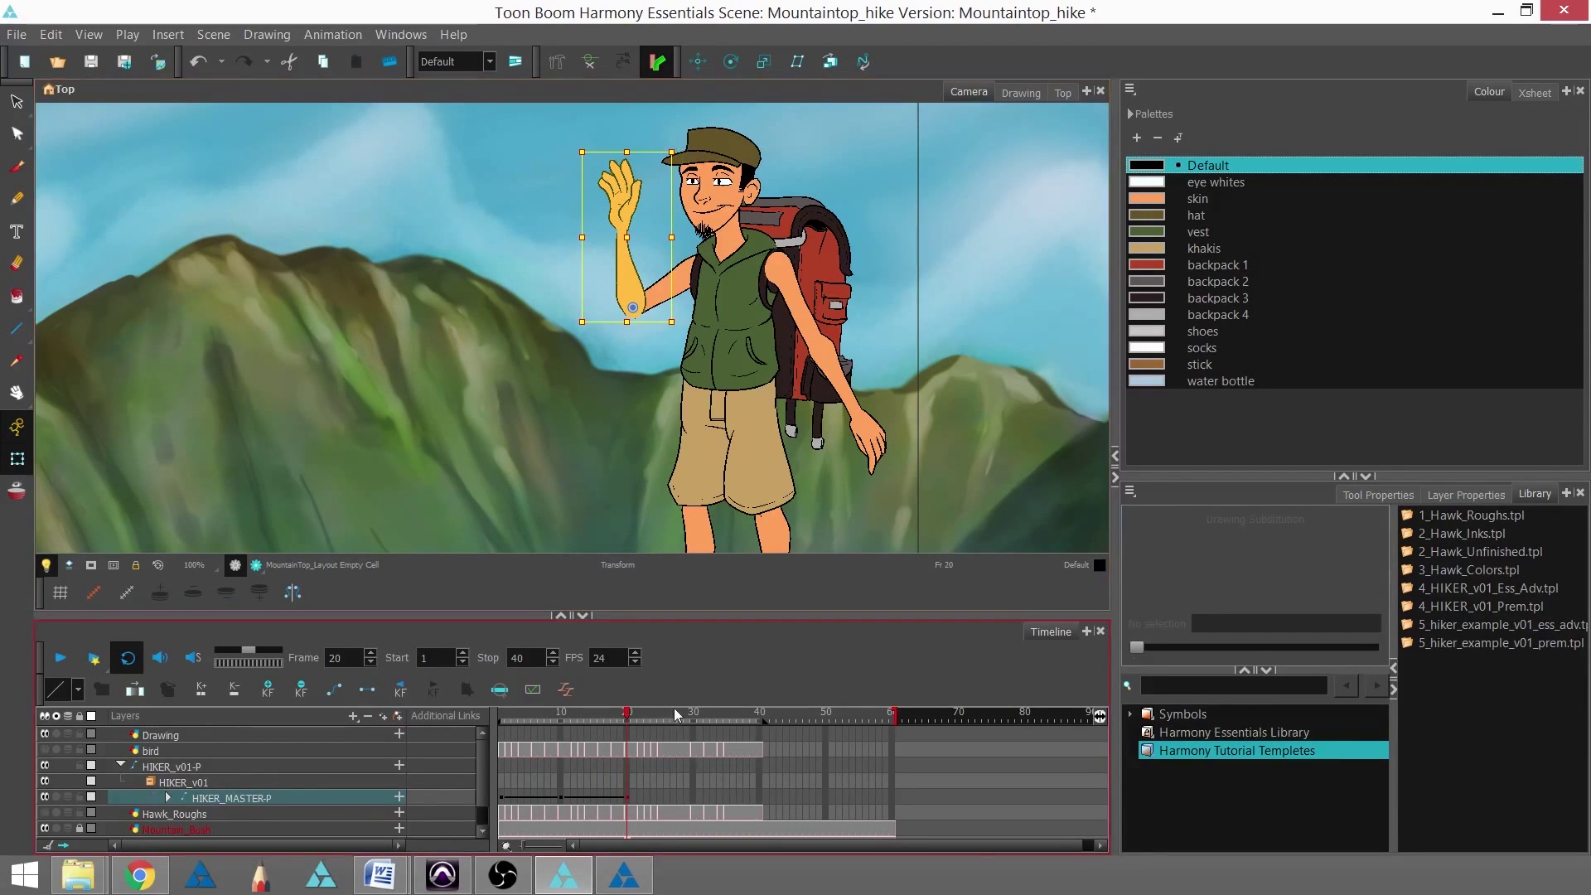
- At frame 6, tilt the hiker's reaching hand counter-clockwise, then preview frames 1 to 9
drag(630, 715, 672, 713)
drag(668, 720, 536, 742)
click(544, 339)
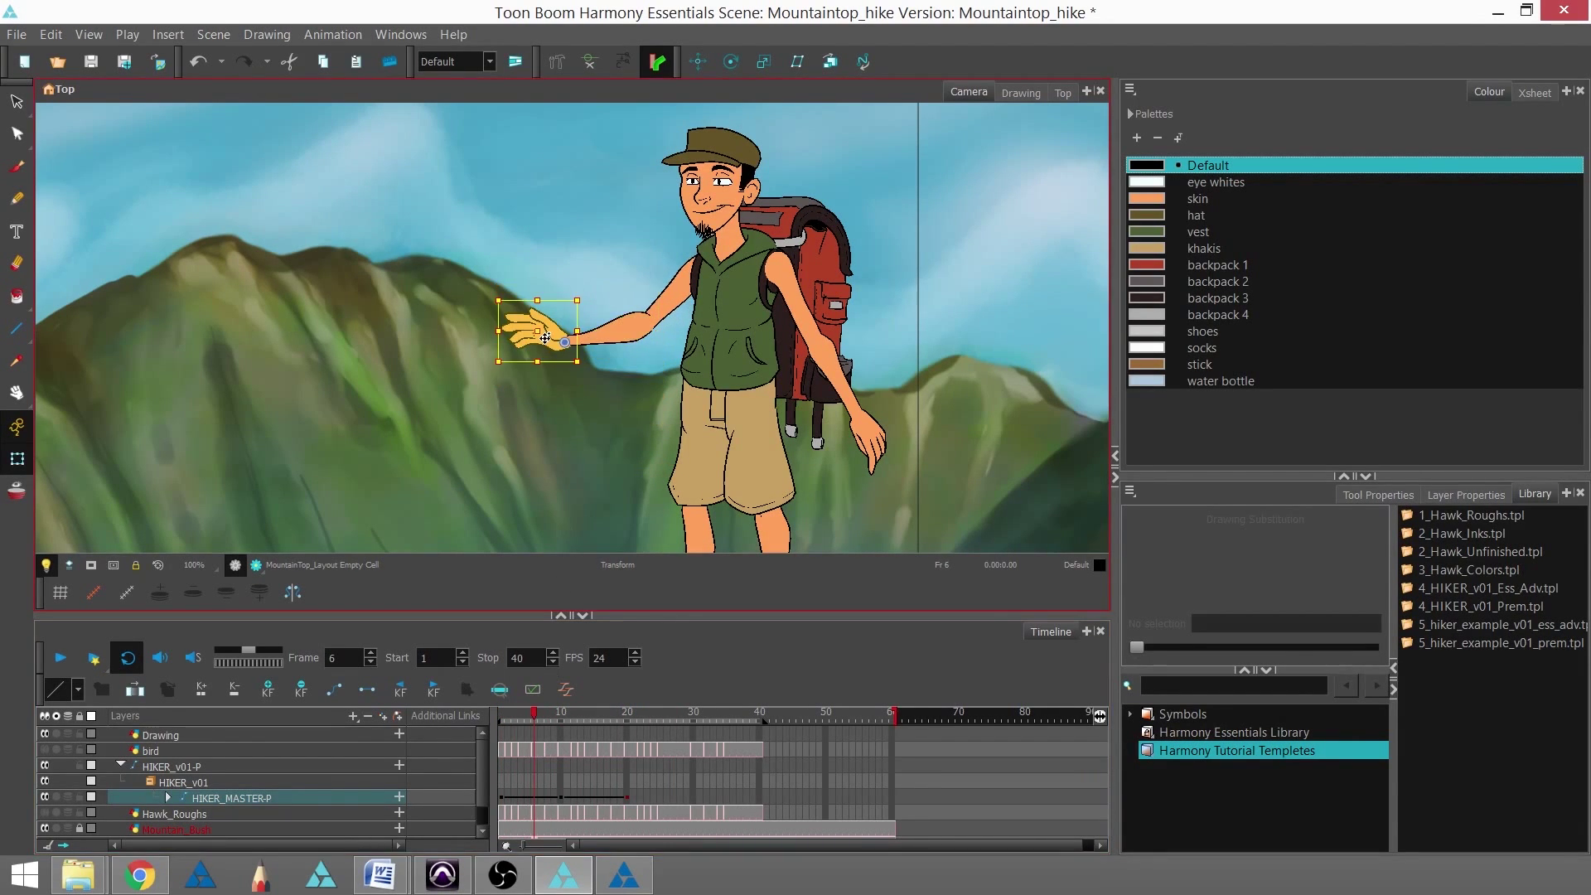
drag(486, 378, 519, 402)
mouse_move(534, 717)
mouse_down()
mouse_move(497, 716)
mouse_move(630, 724)
mouse_move(560, 729)
mouse_up()
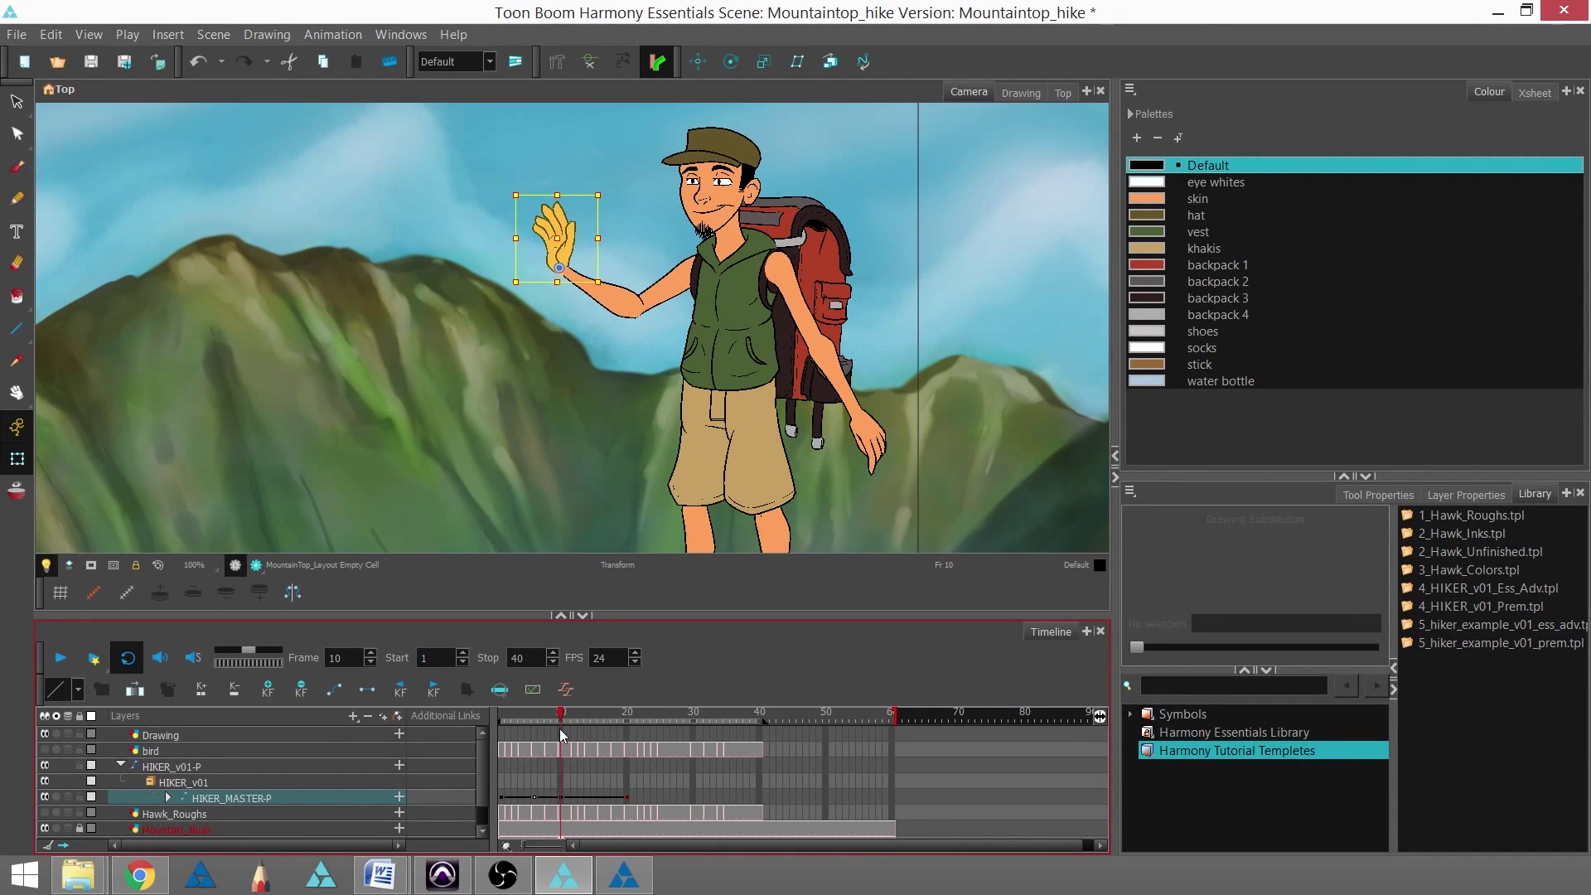
- Keyframe the whole hiker at frame 6 and tilt the raised hand counter-clockwise at frame 10
click(534, 797)
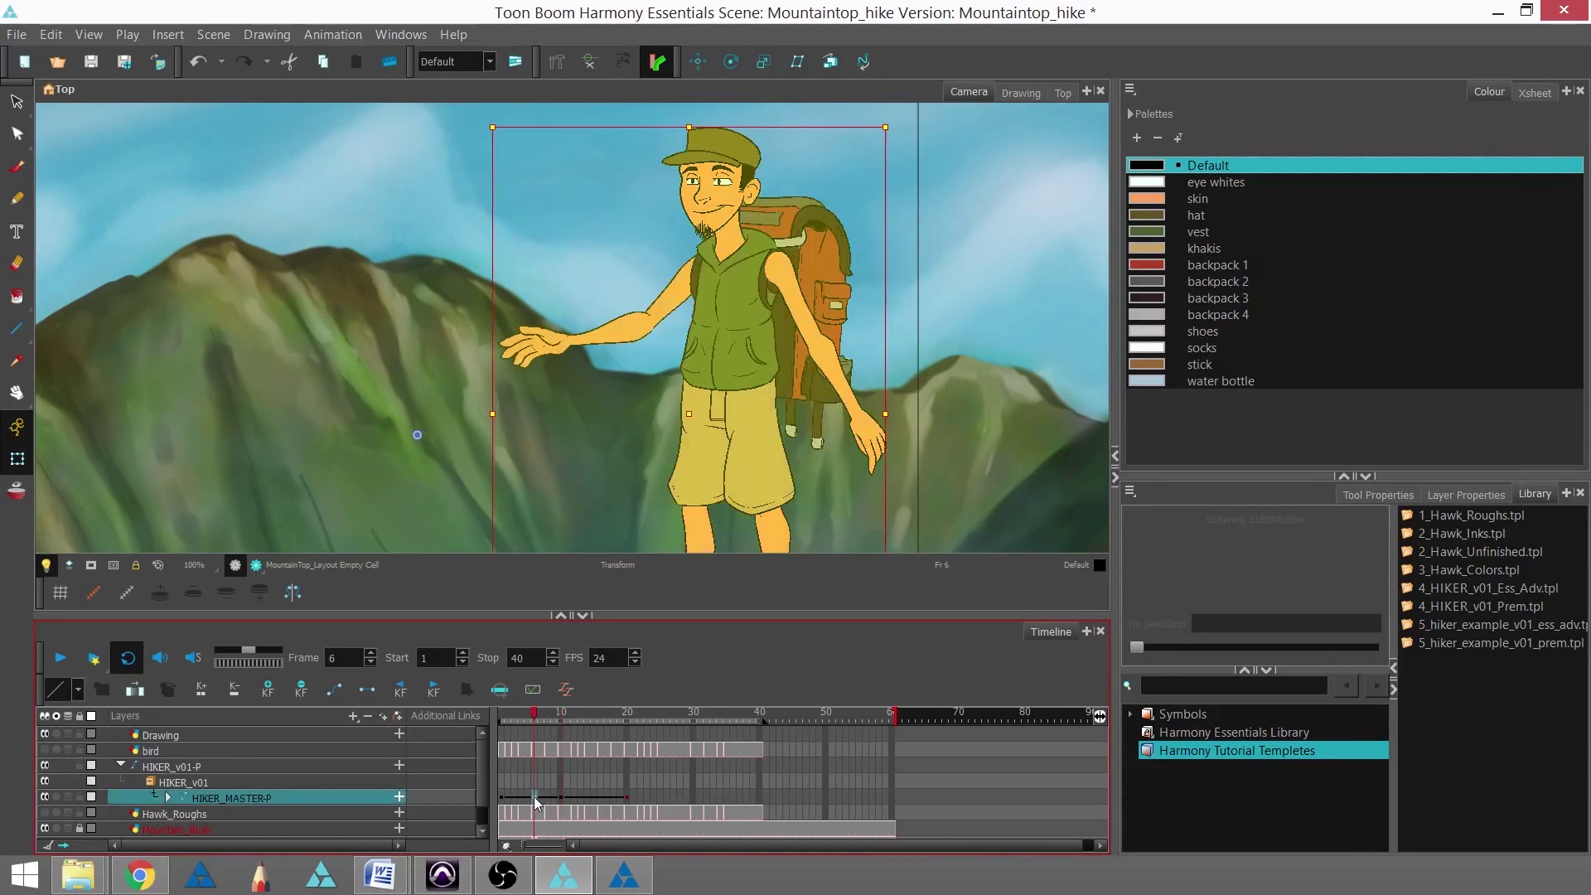
click(300, 689)
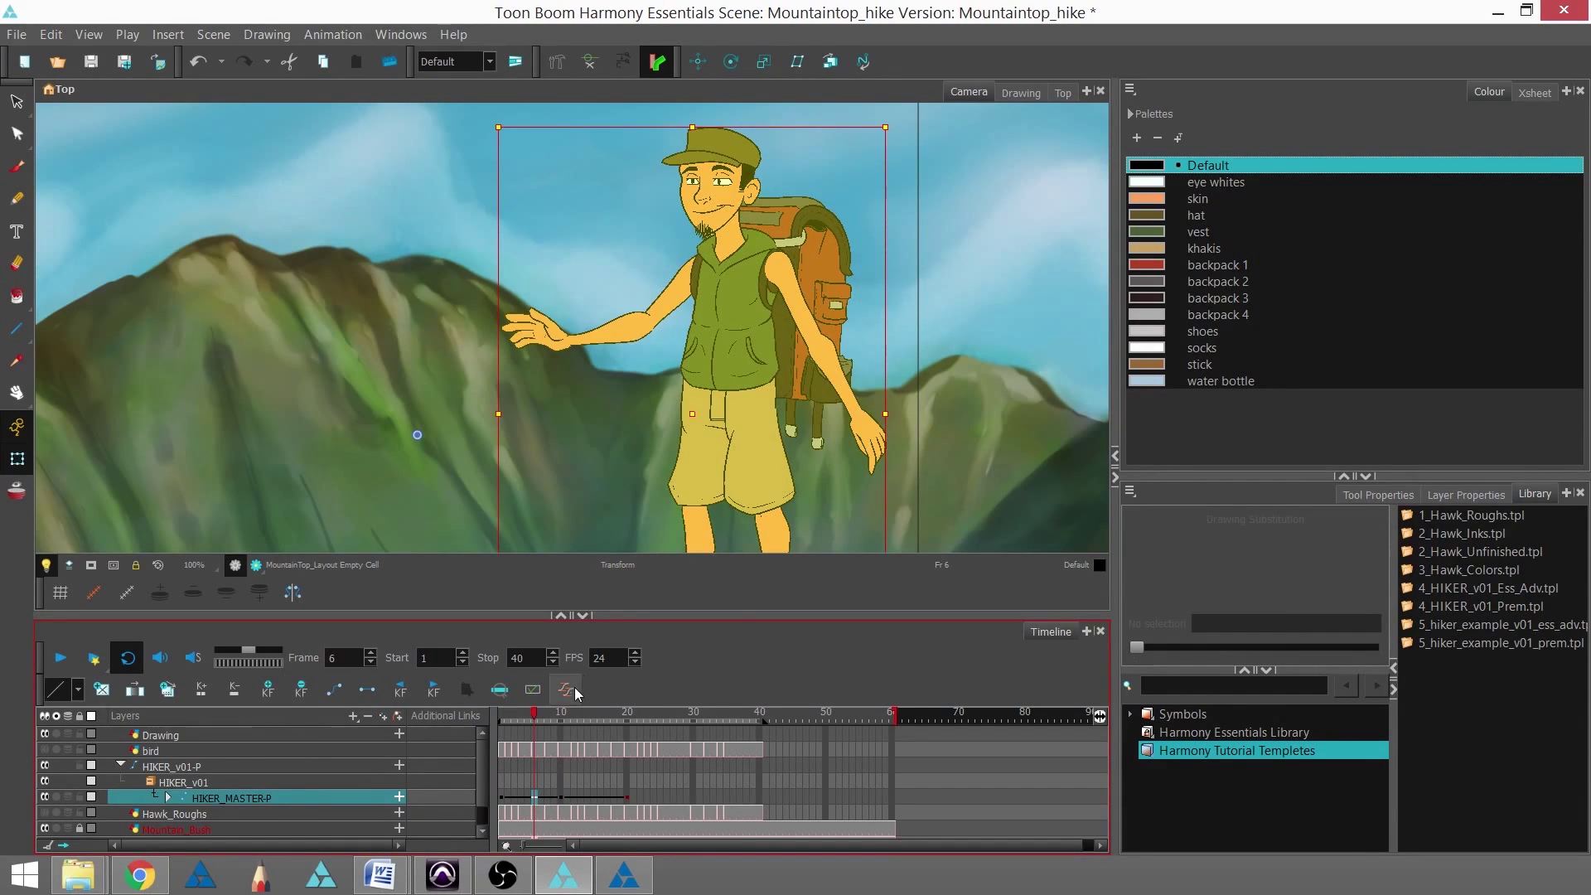
click(561, 797)
click(564, 251)
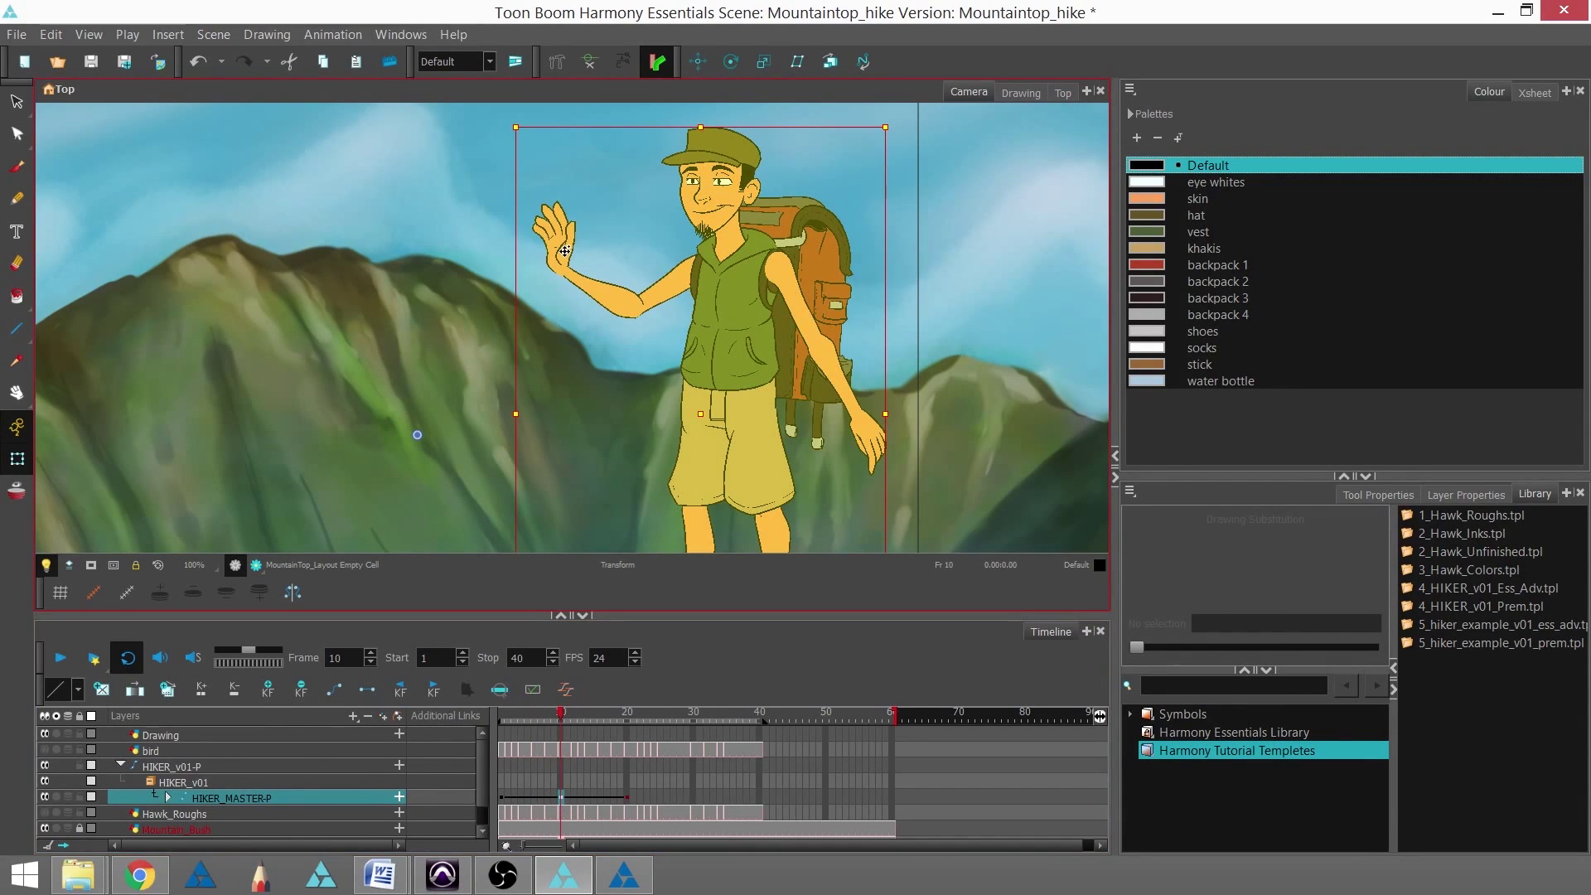
click(565, 251)
drag(612, 192, 545, 188)
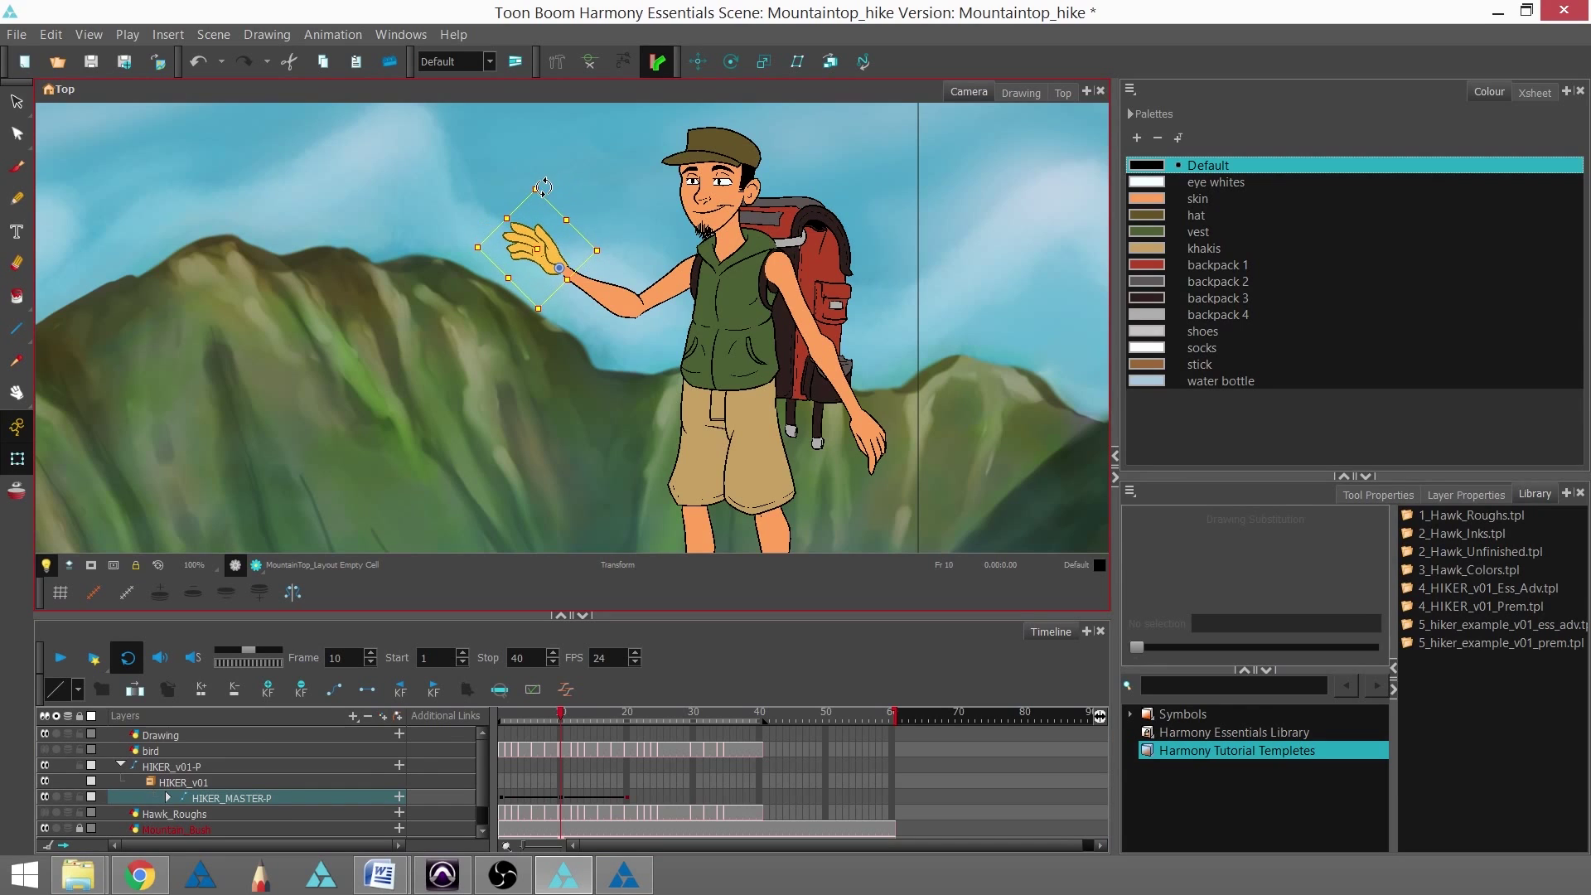
drag(569, 714, 630, 723)
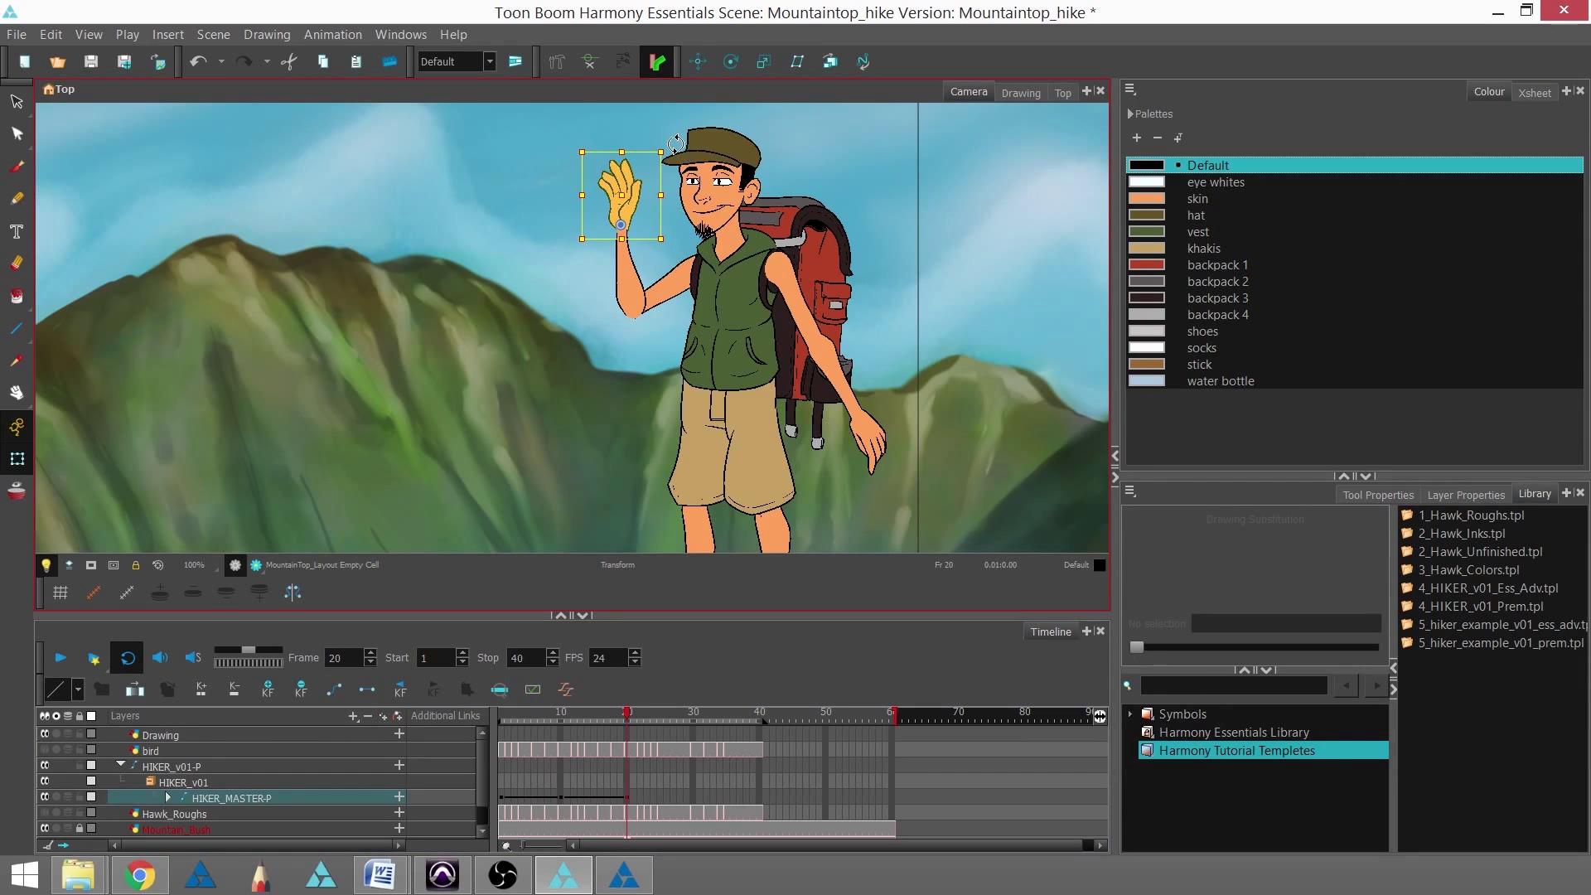
- Tilt the hand about 30° at frame 20 and nudge it slightly right
drag(677, 143, 631, 127)
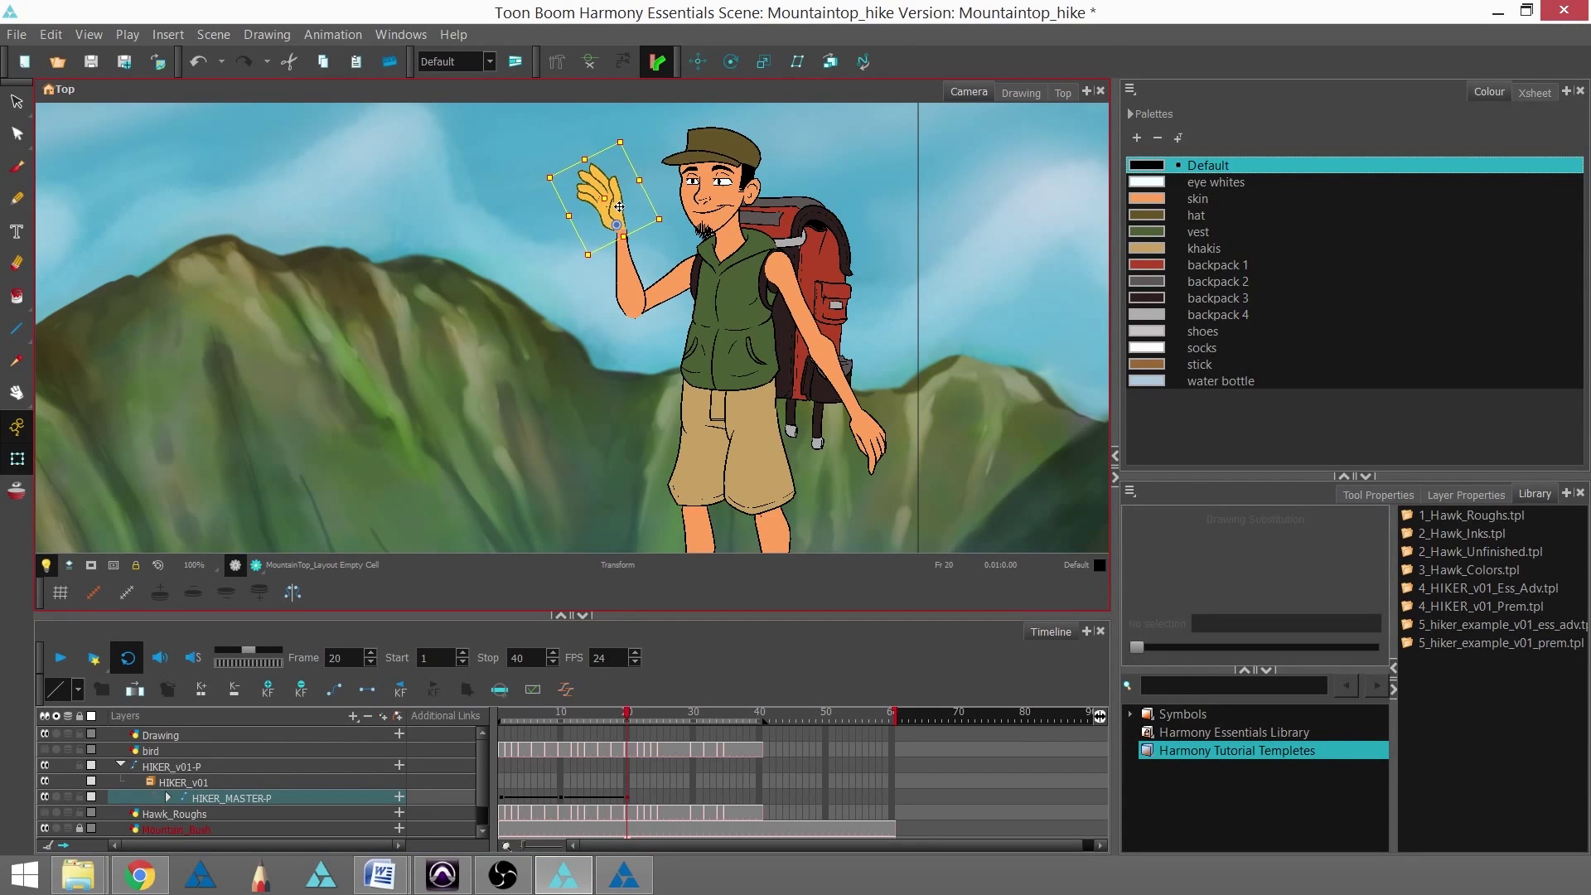
drag(620, 207, 622, 207)
drag(635, 723, 694, 720)
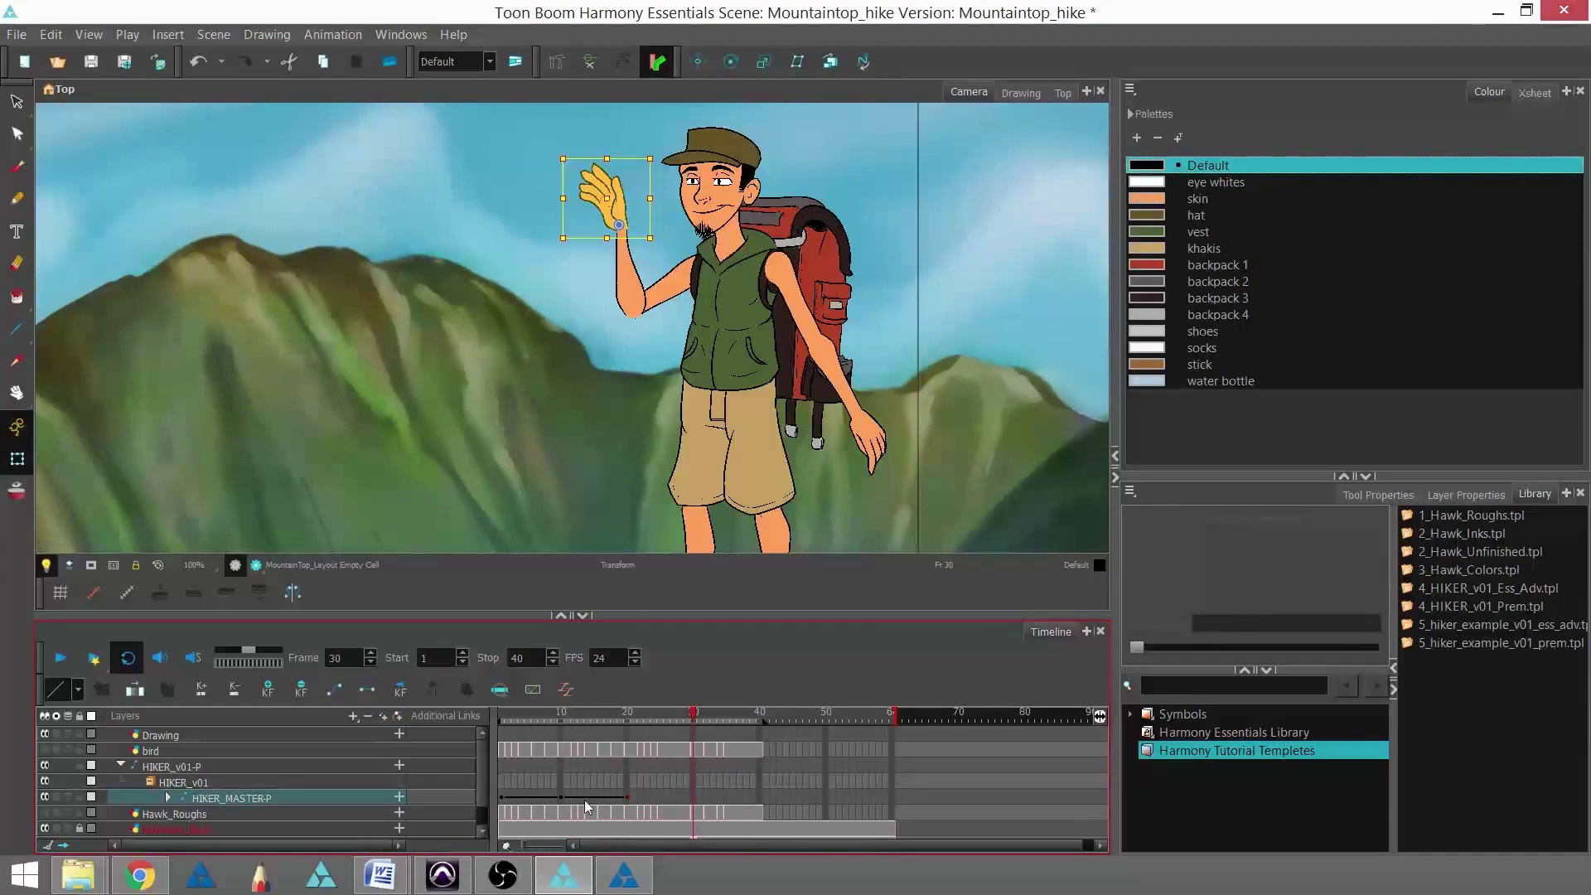
- Swing the forearm and hand outward about the elbow at frame 30, then preview to frame 34
key(b)
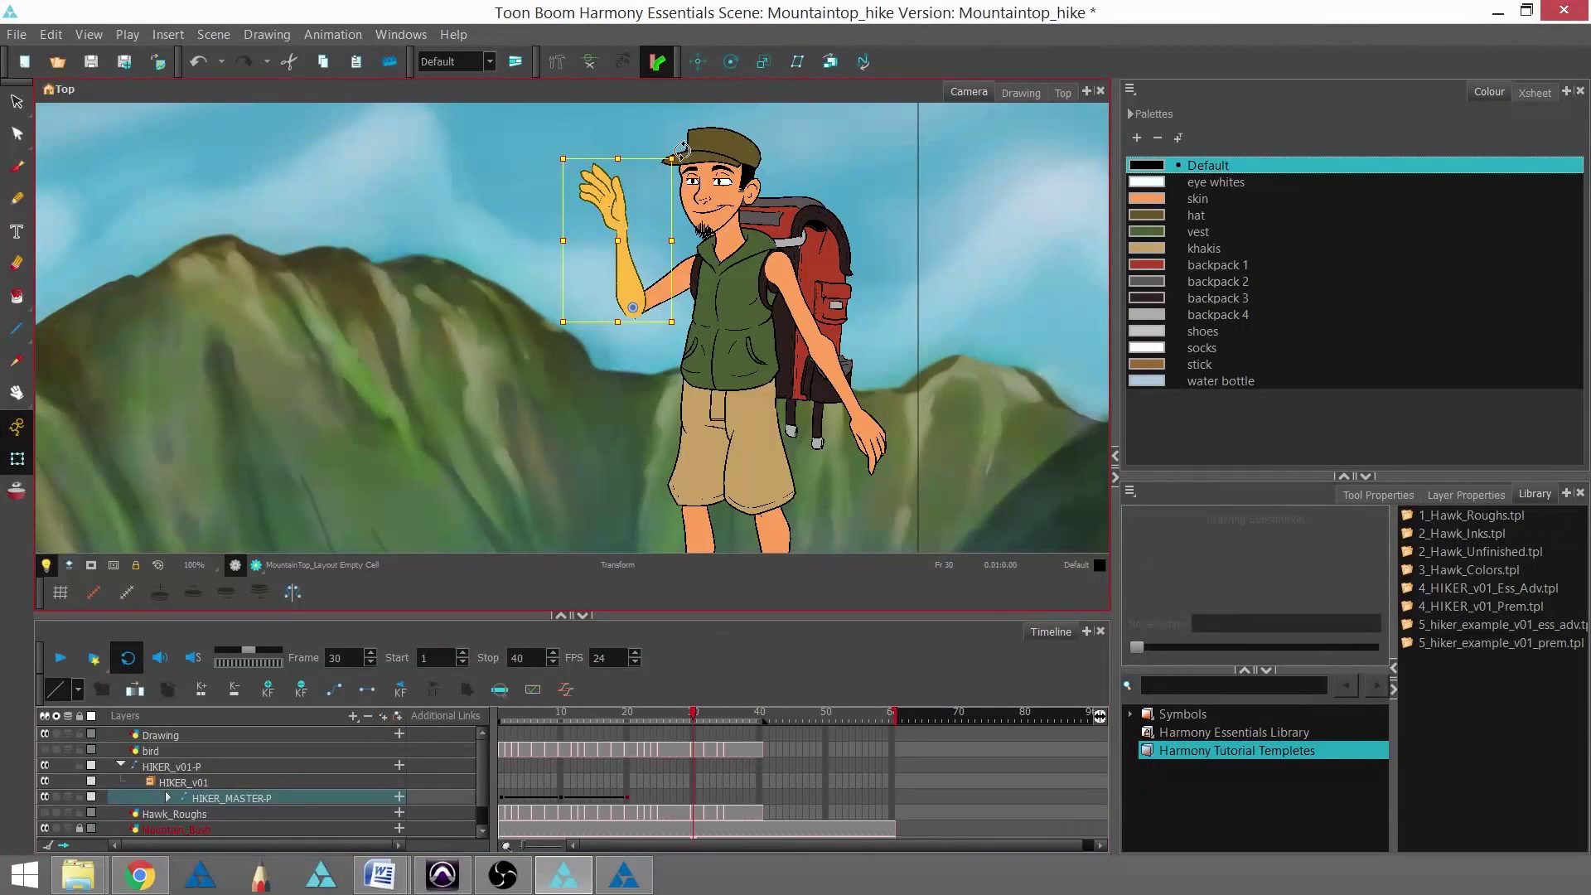
drag(682, 149, 725, 171)
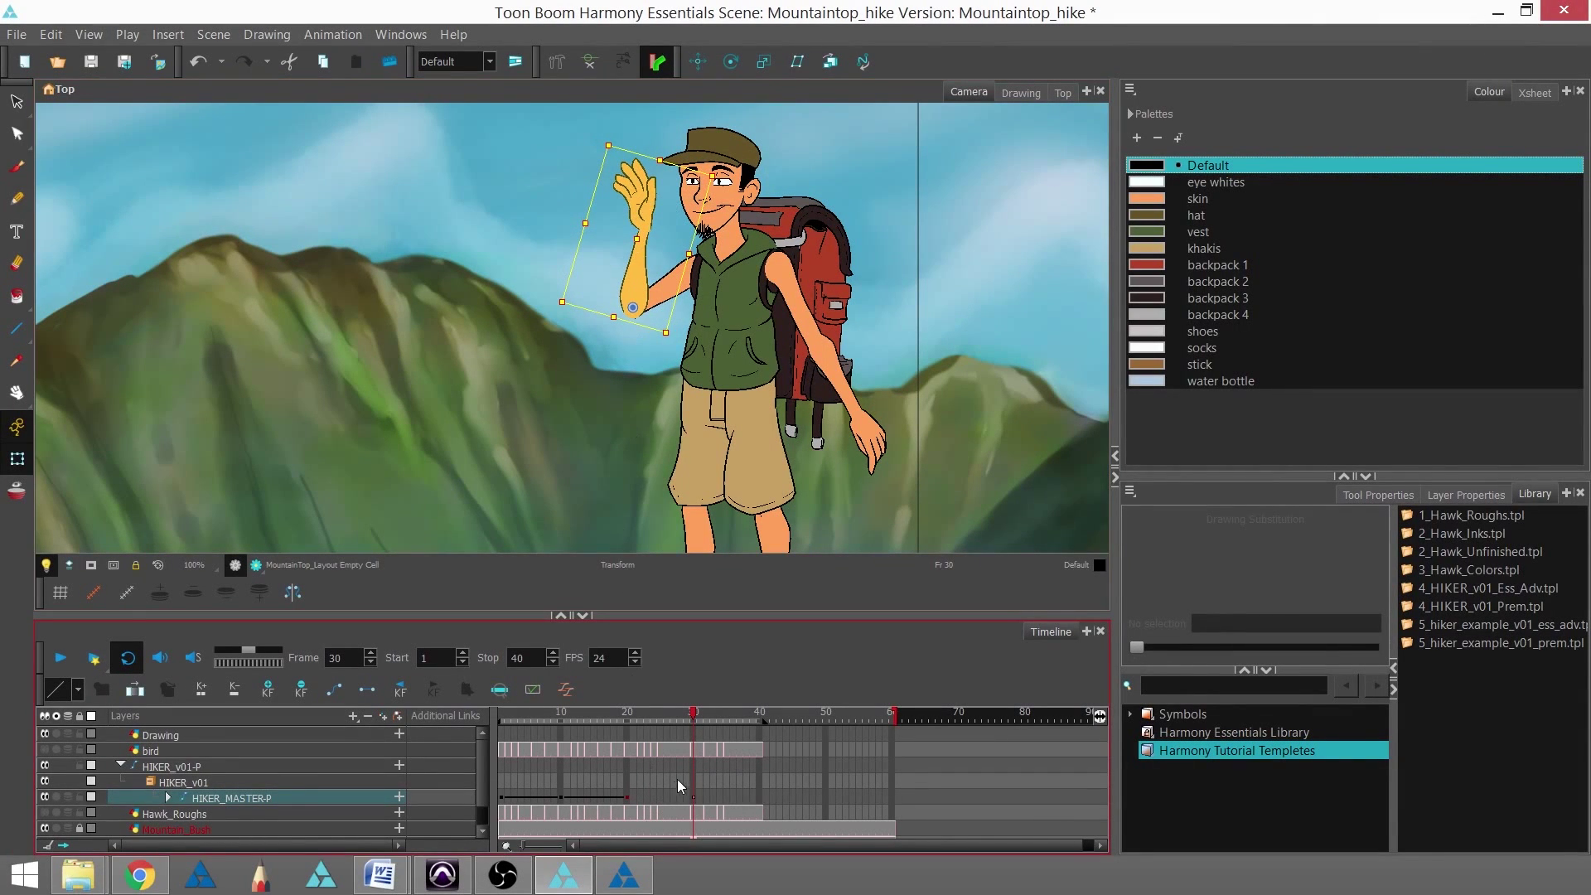
click(690, 799)
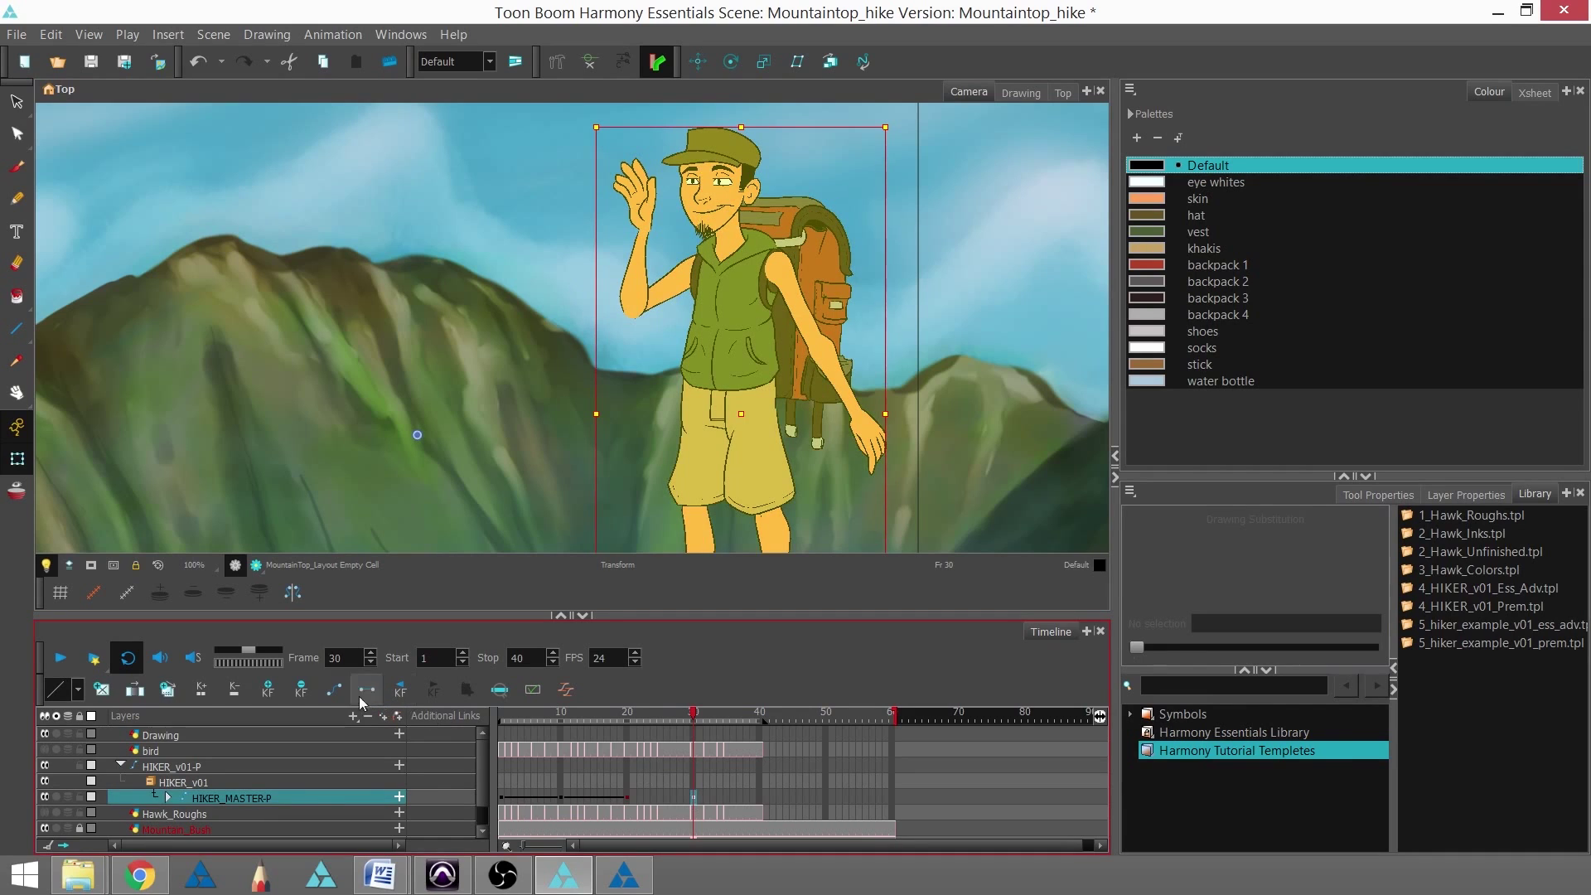
mouse_move(699, 715)
mouse_down()
mouse_move(583, 717)
mouse_move(775, 737)
mouse_up()
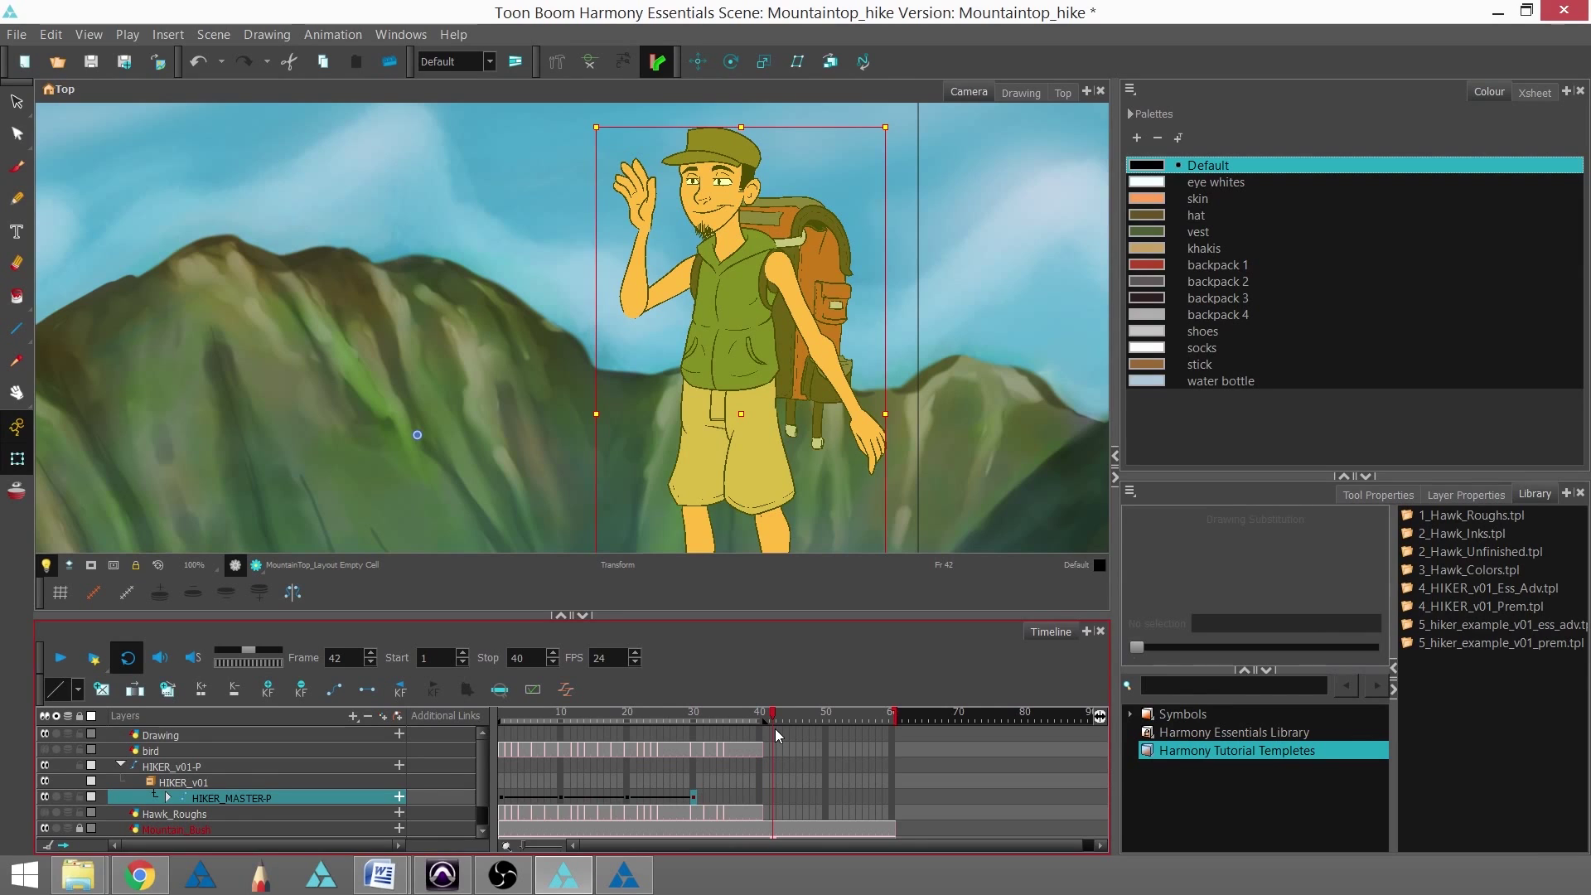
- At frame 42, rotate the forearm about the elbow and tilt the hand left
click(636, 214)
click(637, 276)
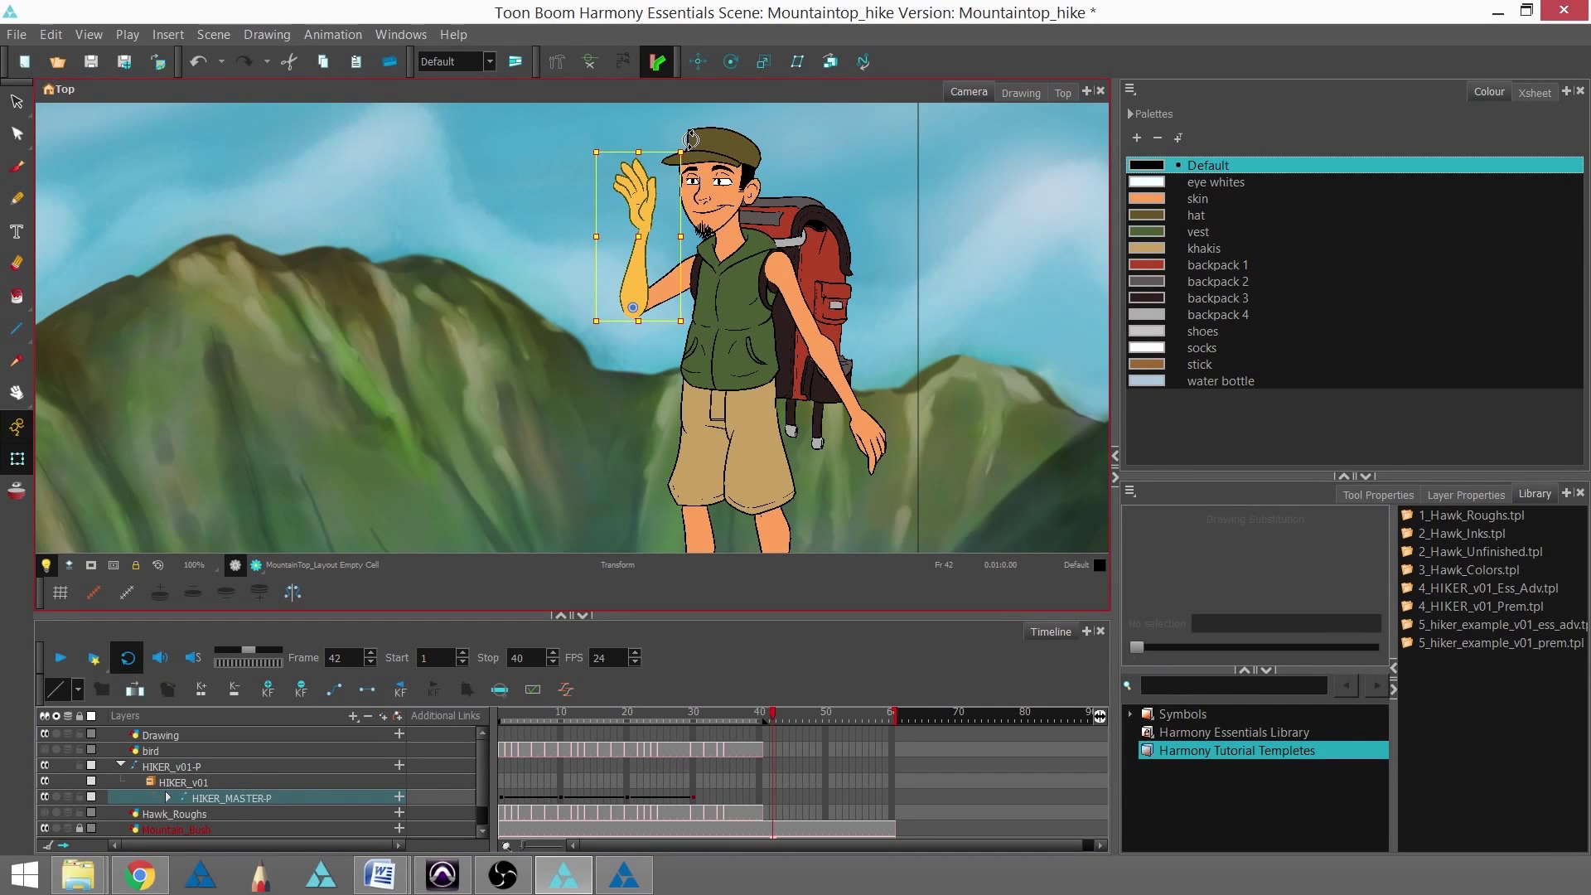
mouse_move(691, 140)
mouse_down()
mouse_move(655, 149)
mouse_move(703, 224)
mouse_up()
click(598, 189)
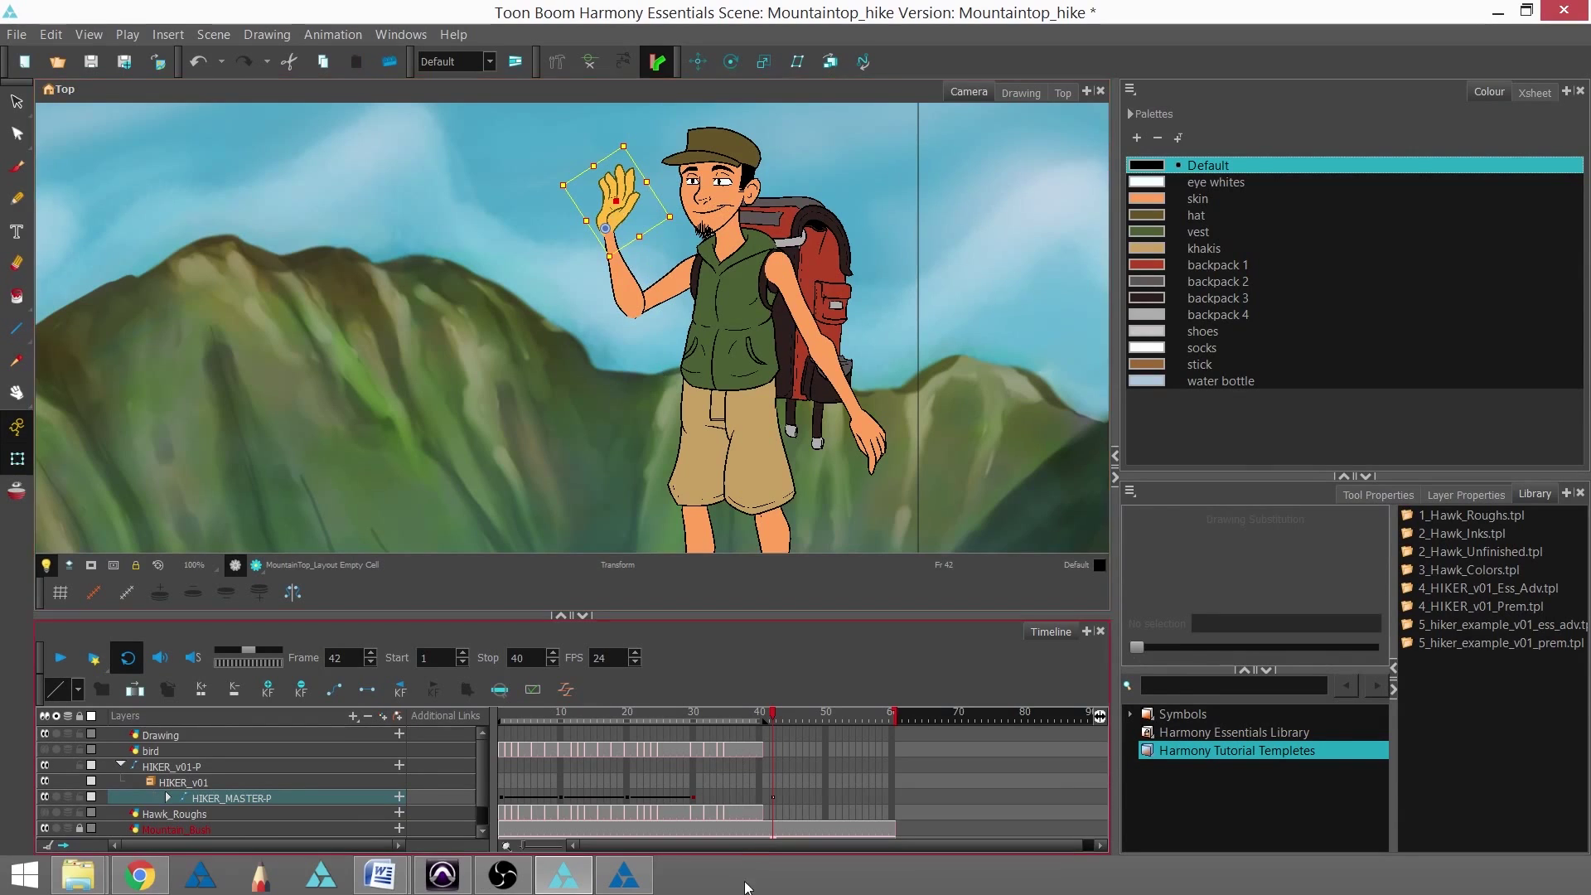
click(775, 796)
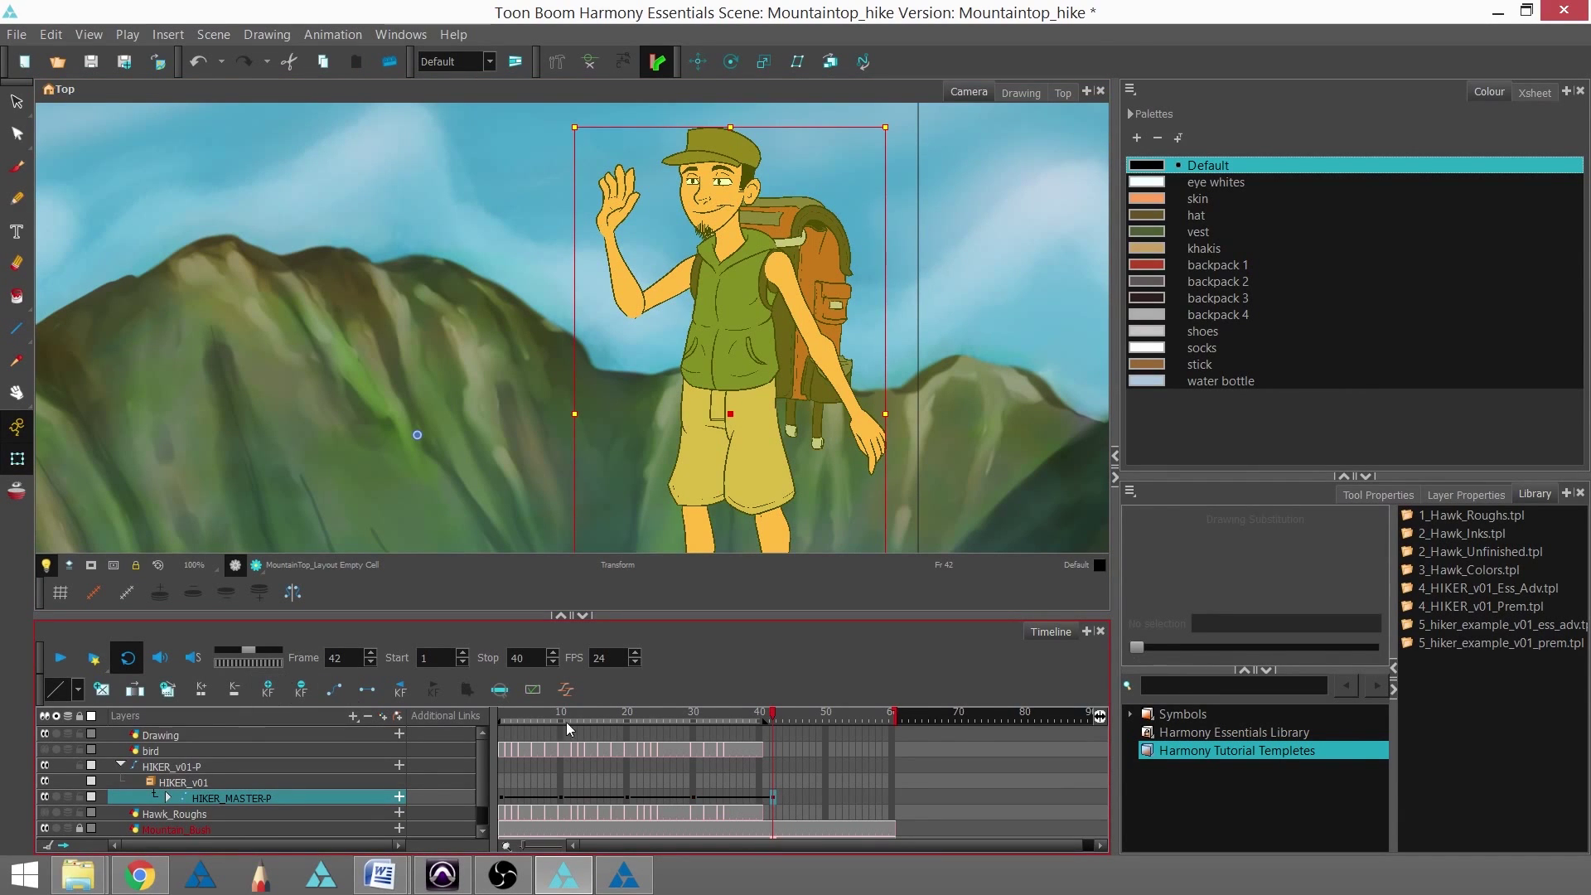
drag(765, 718, 794, 754)
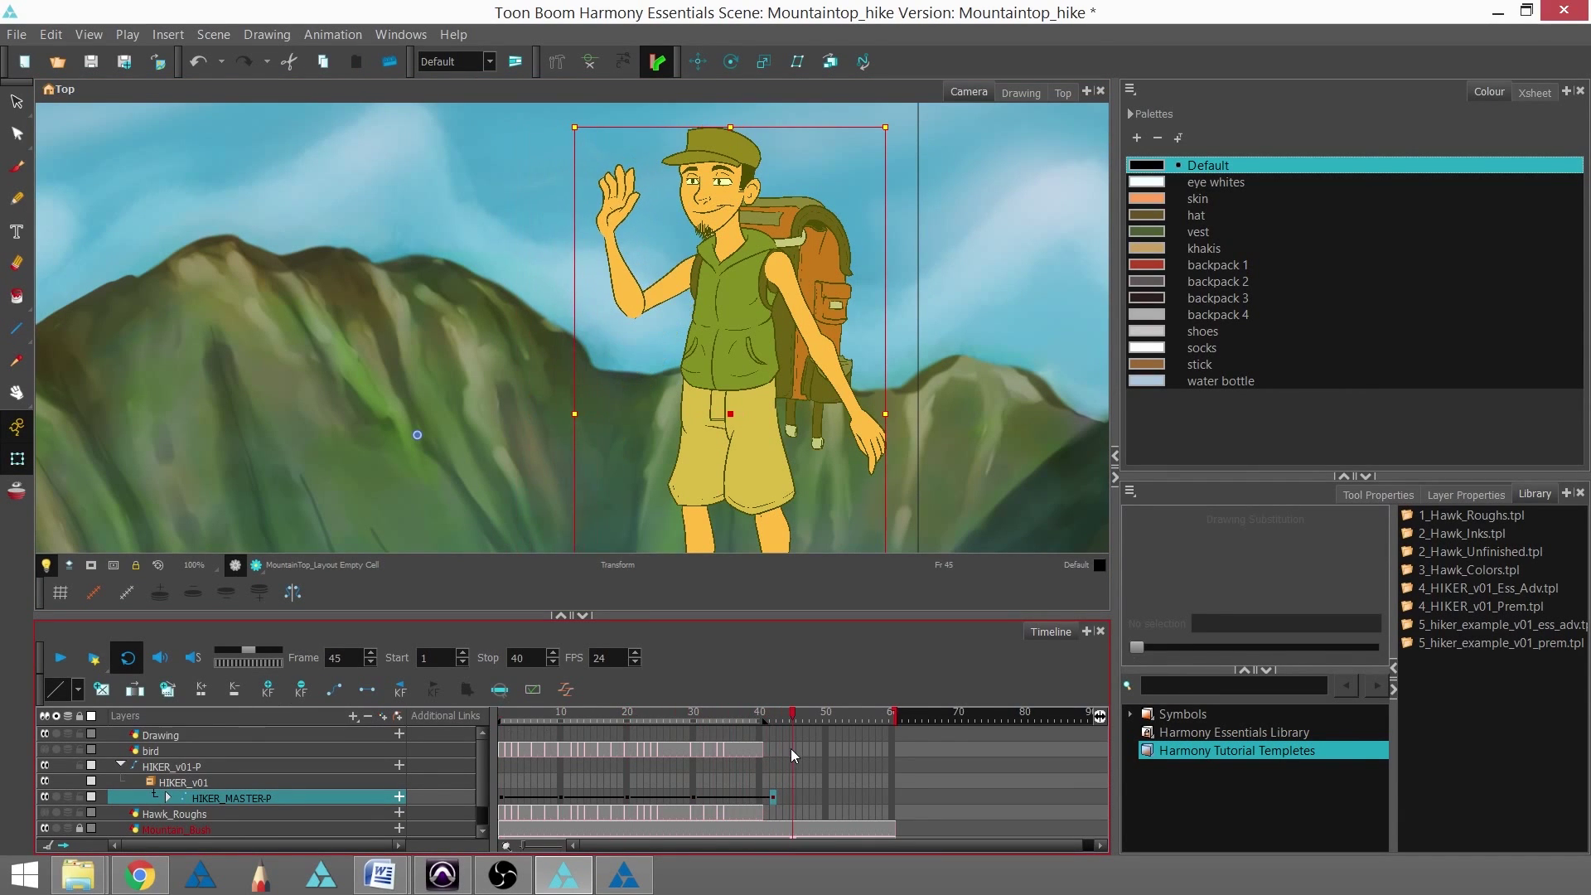
click(694, 797)
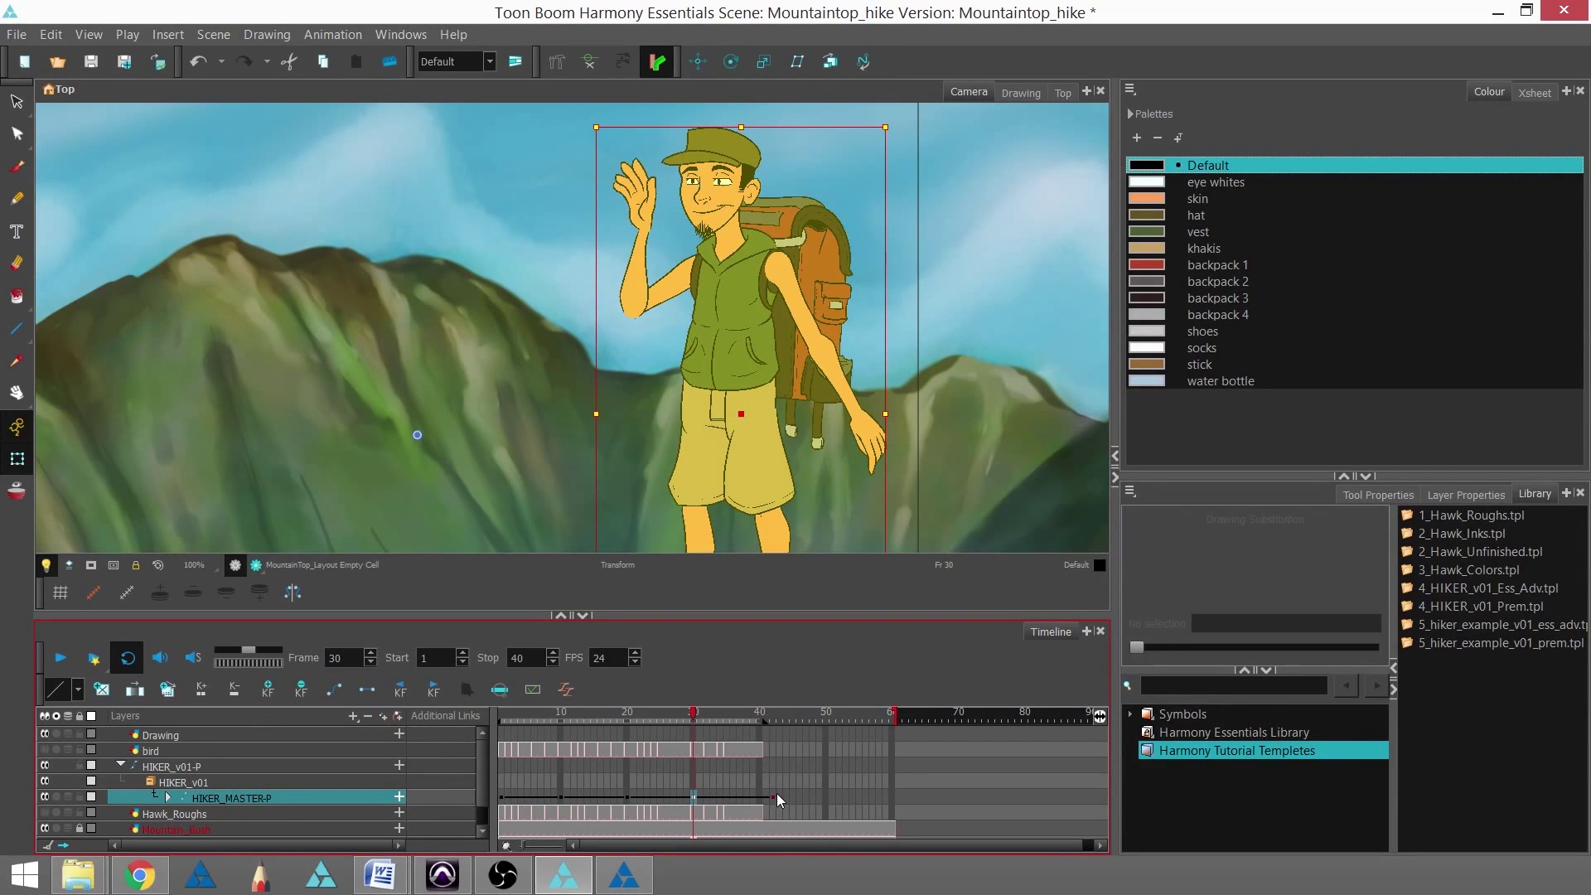
- Copy the hiker's frame 30 pose and paste it at frame 50, then play back the wave
click(775, 796)
click(695, 796)
right_click(695, 796)
click(728, 684)
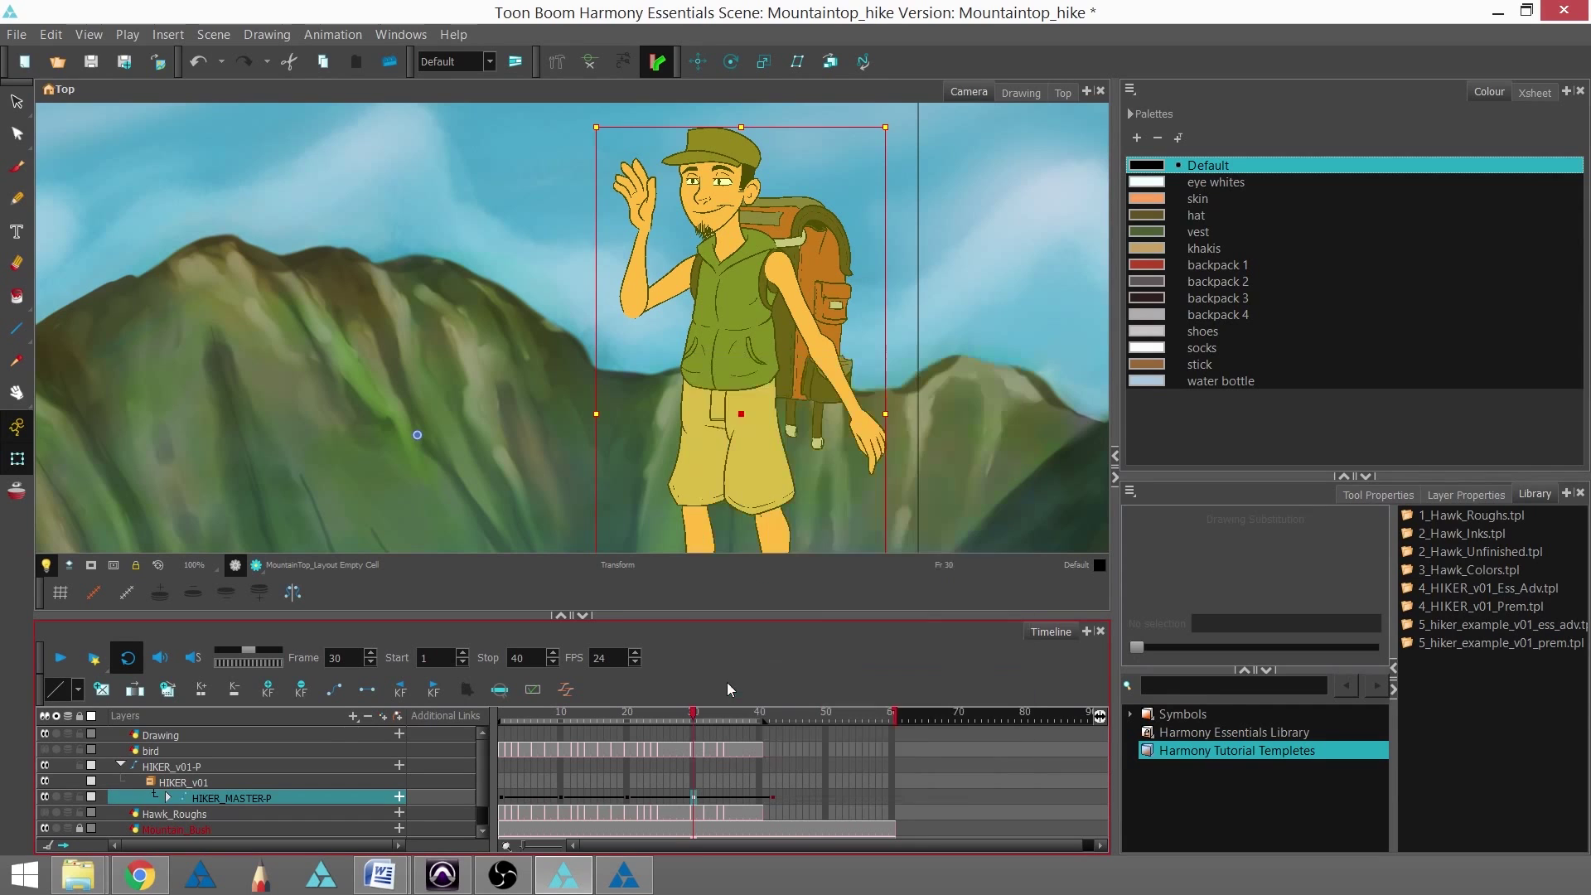
click(829, 798)
right_click(829, 798)
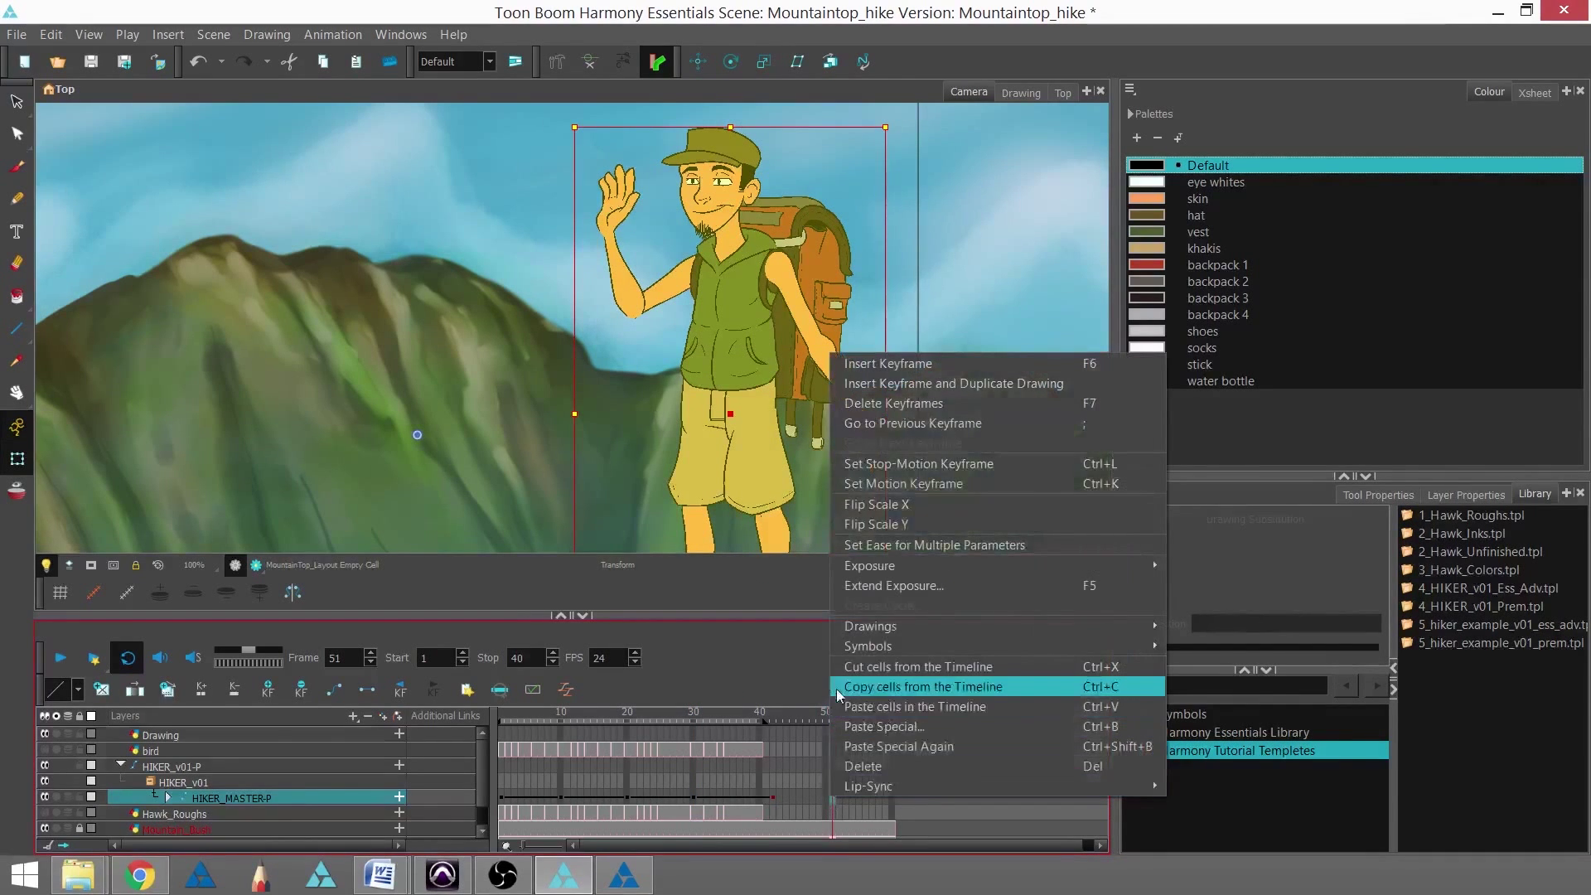
click(849, 704)
drag(836, 717, 738, 794)
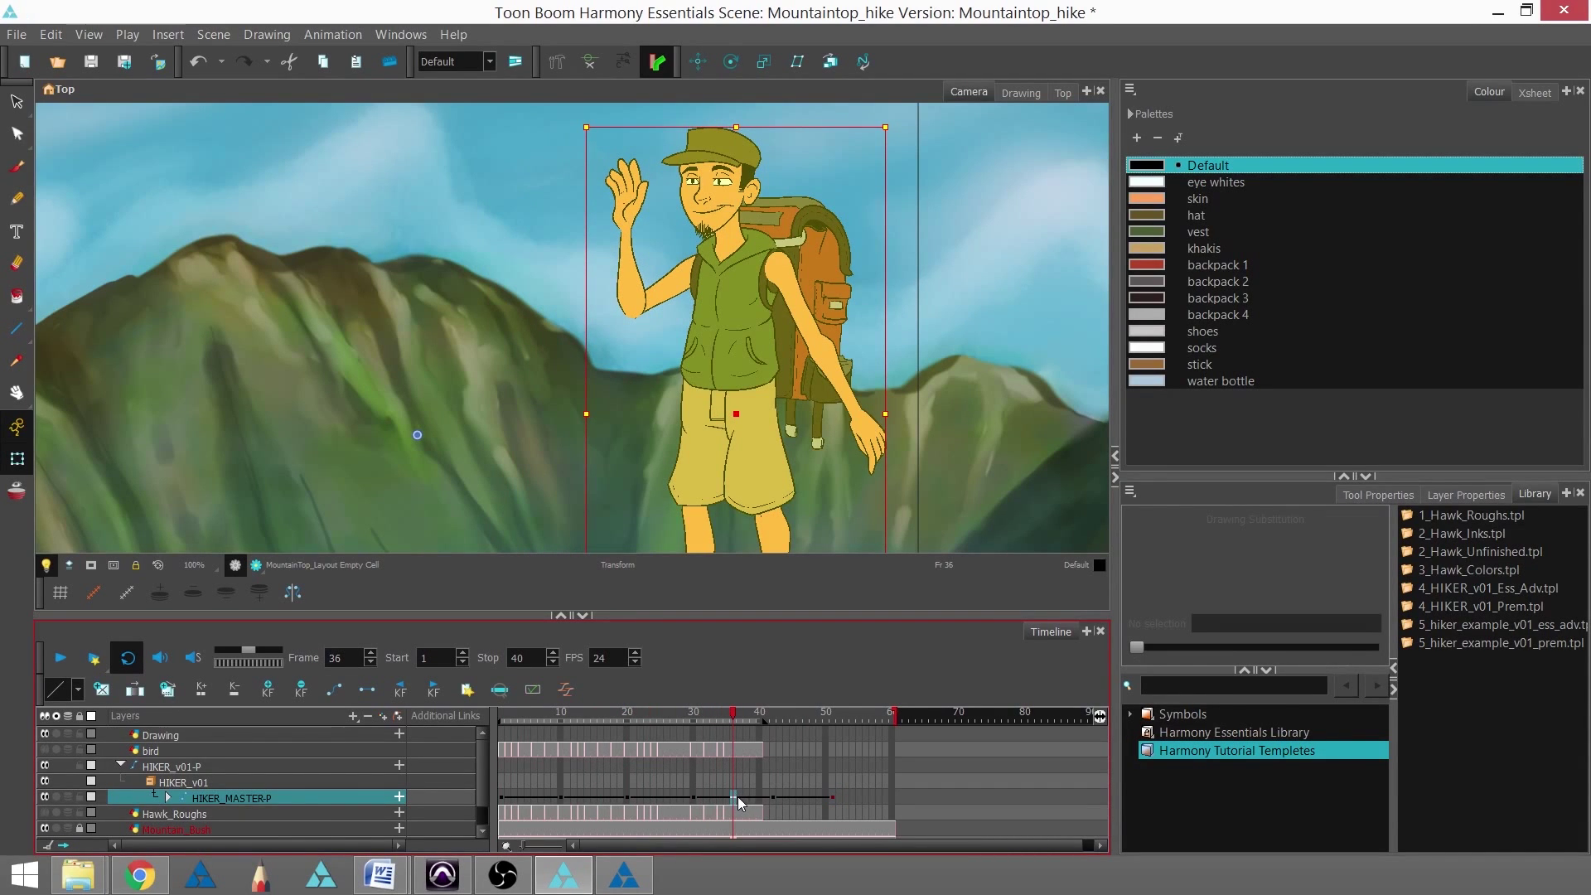
- Rotate the hiker's raised arm into a new pose at frame 36
click(659, 270)
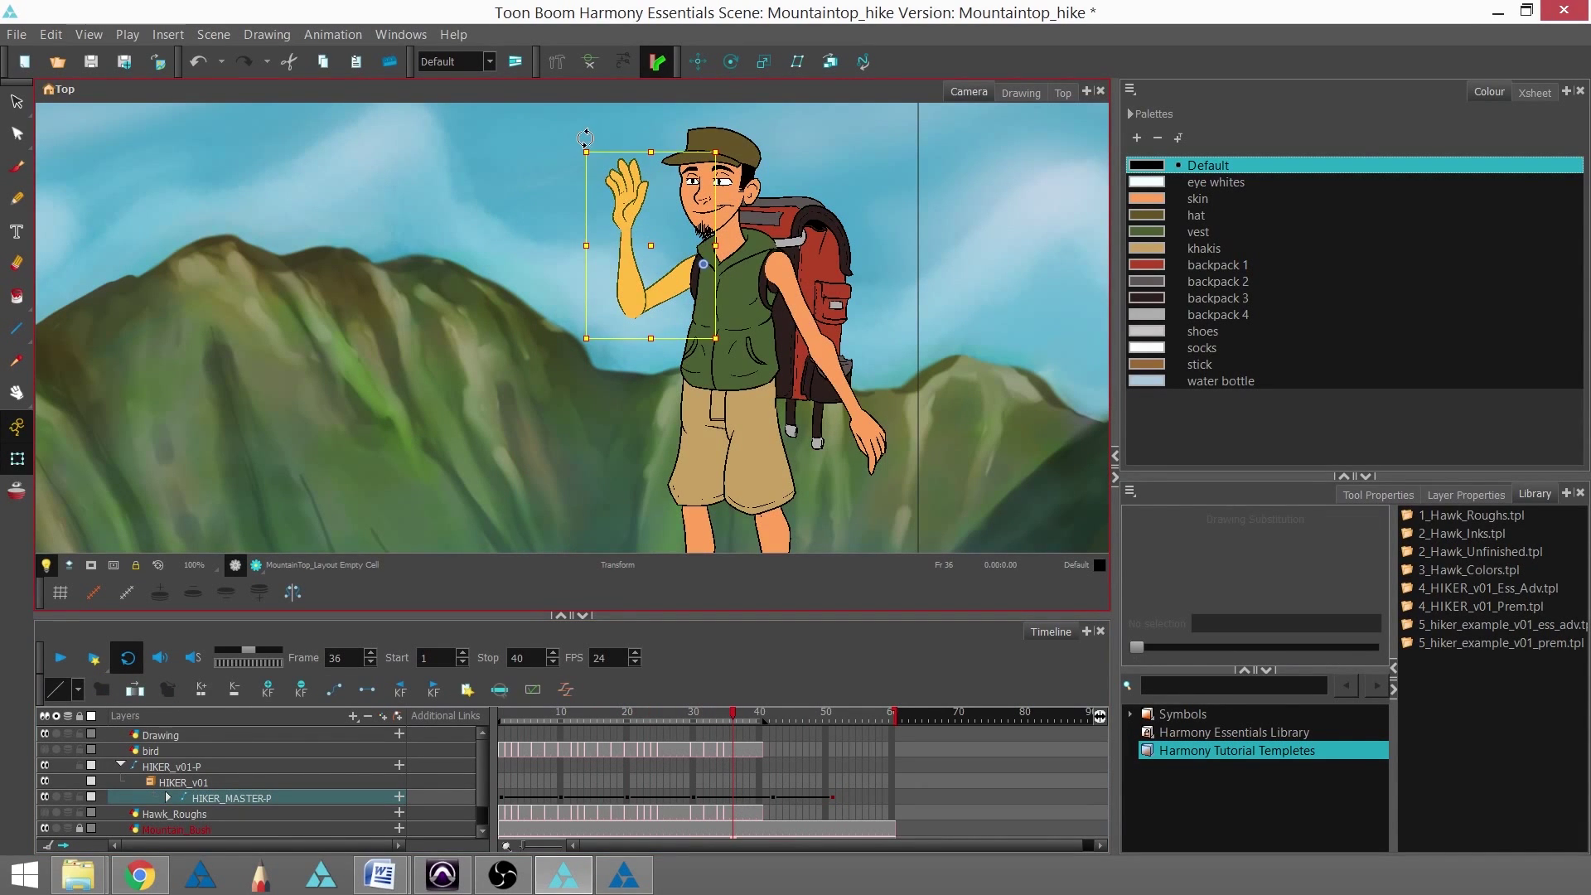
drag(585, 139, 617, 162)
mouse_move(733, 718)
mouse_down()
mouse_move(819, 713)
mouse_move(693, 716)
mouse_move(802, 730)
mouse_move(734, 739)
mouse_up()
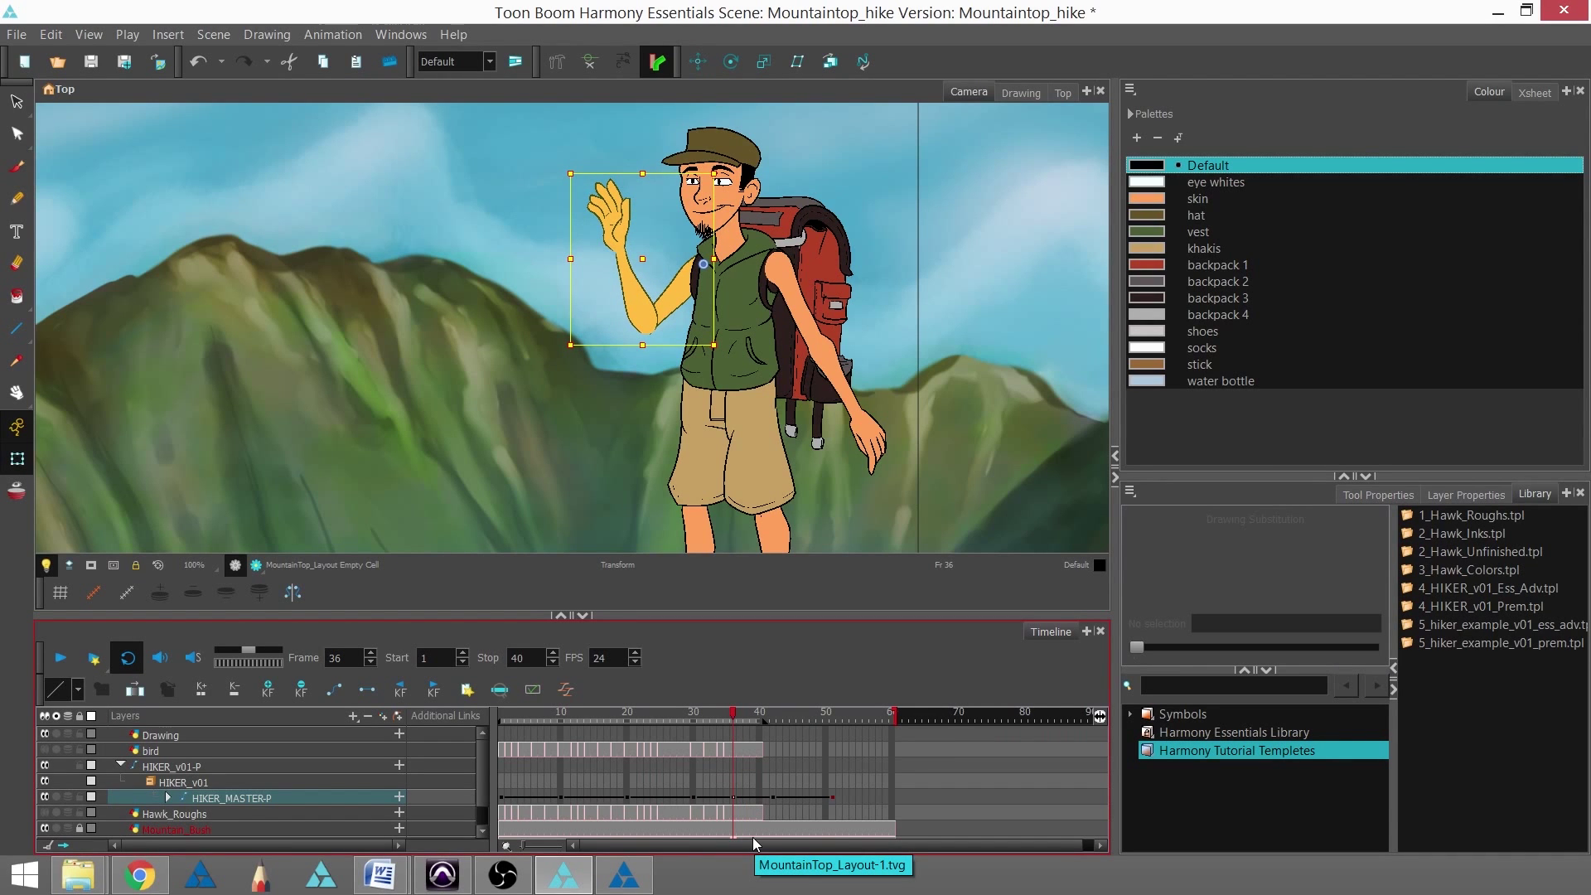
click(301, 689)
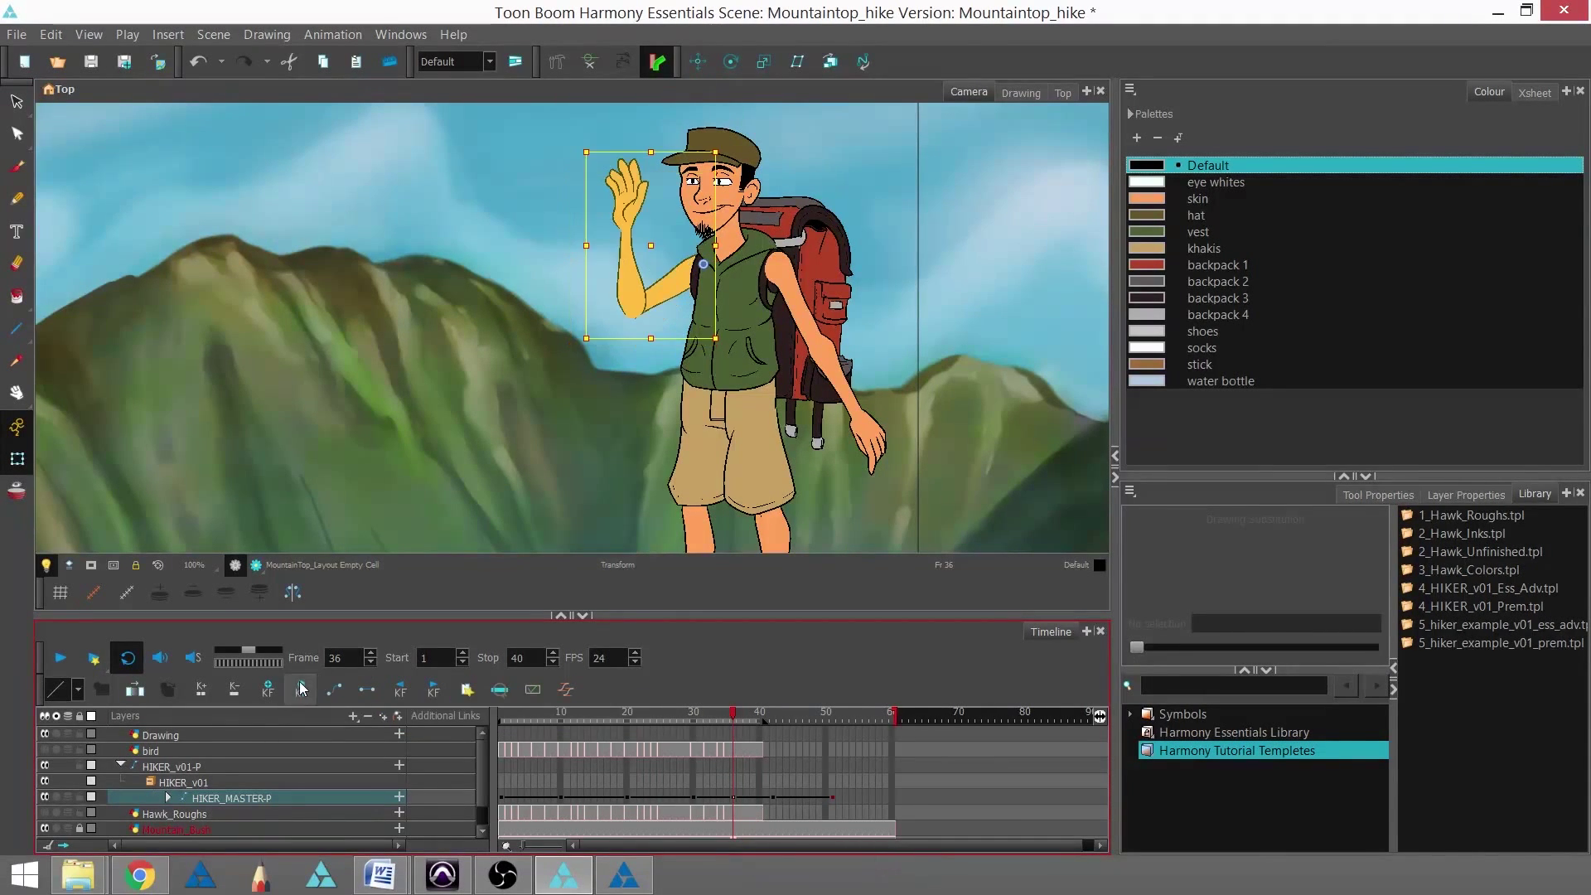
- Apply an ease-out curve (time ratio 50, value ratio 0.77) to the hiker master peg's keyframes
drag(734, 719, 499, 776)
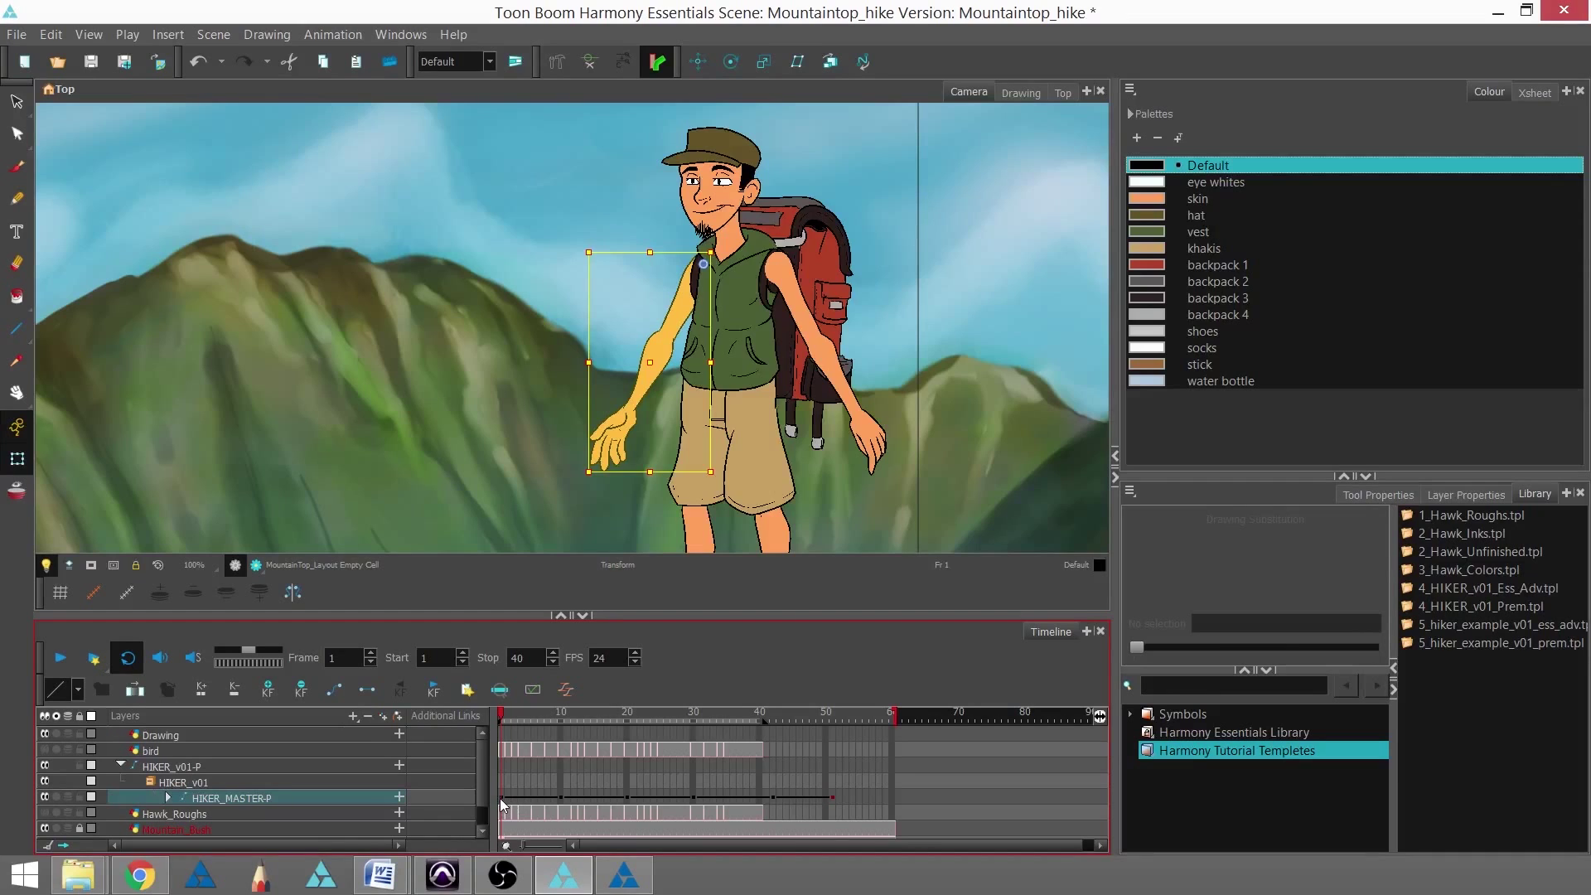
click(499, 798)
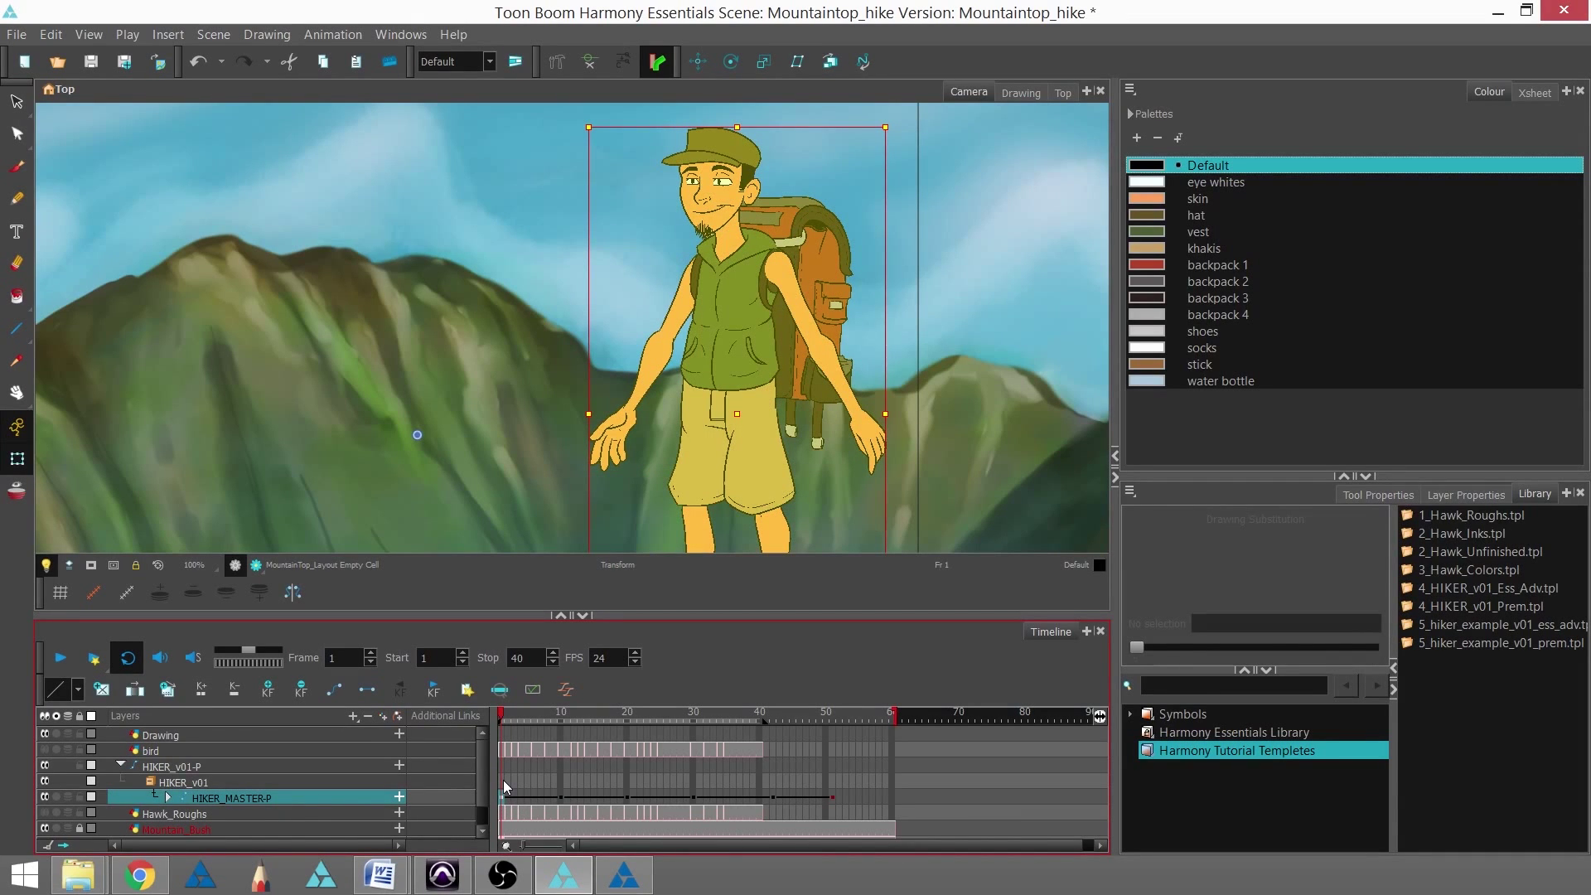
mouse_move(502, 723)
mouse_down()
mouse_move(617, 731)
mouse_move(504, 754)
mouse_up()
click(567, 690)
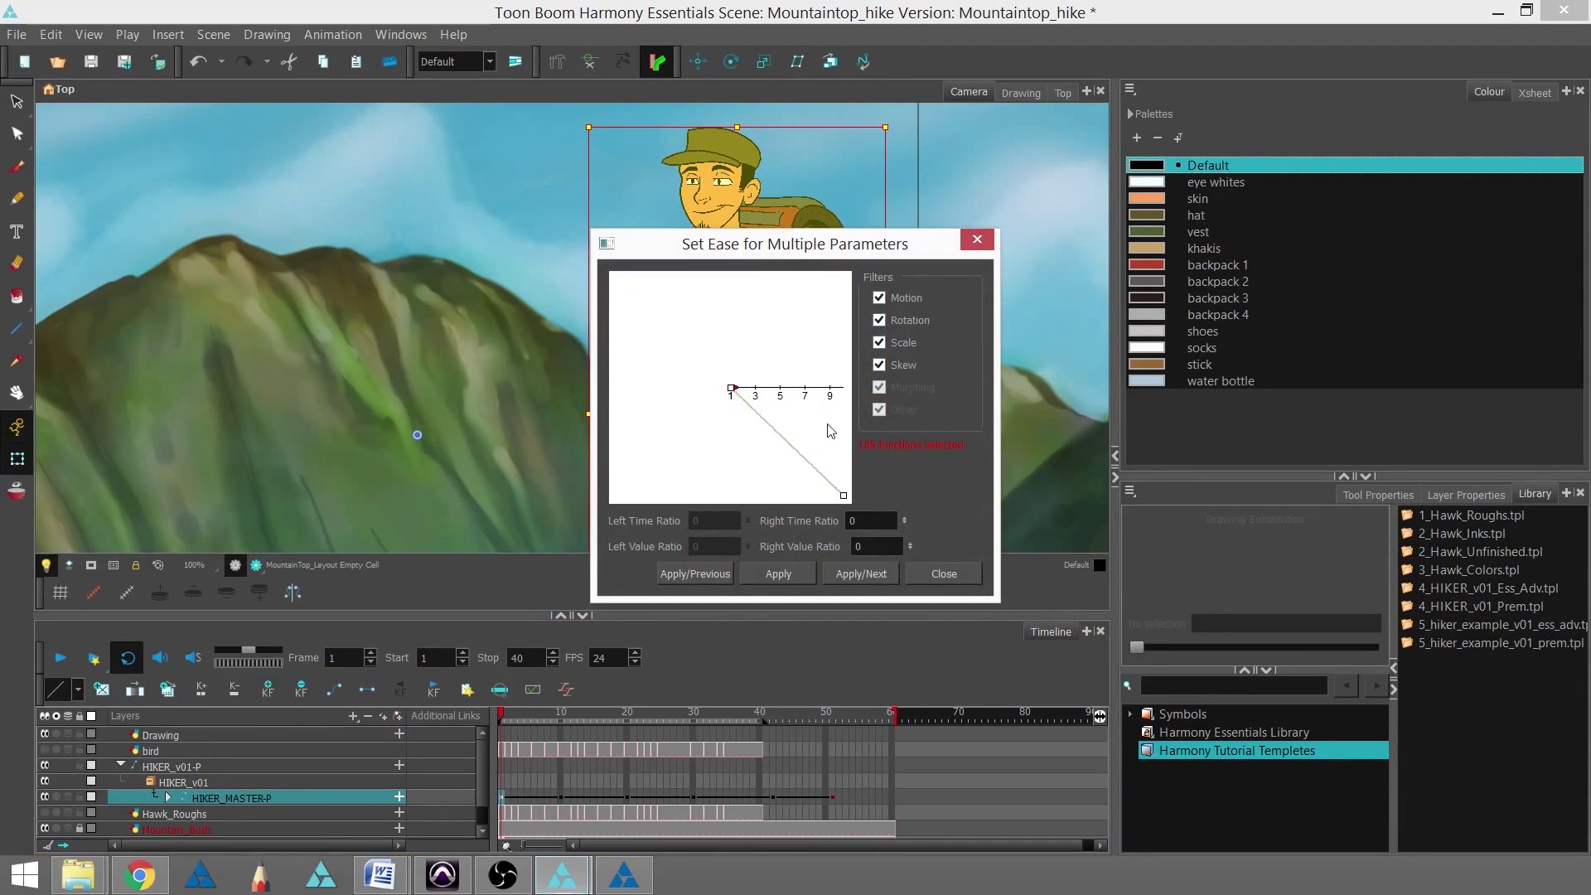
click(944, 574)
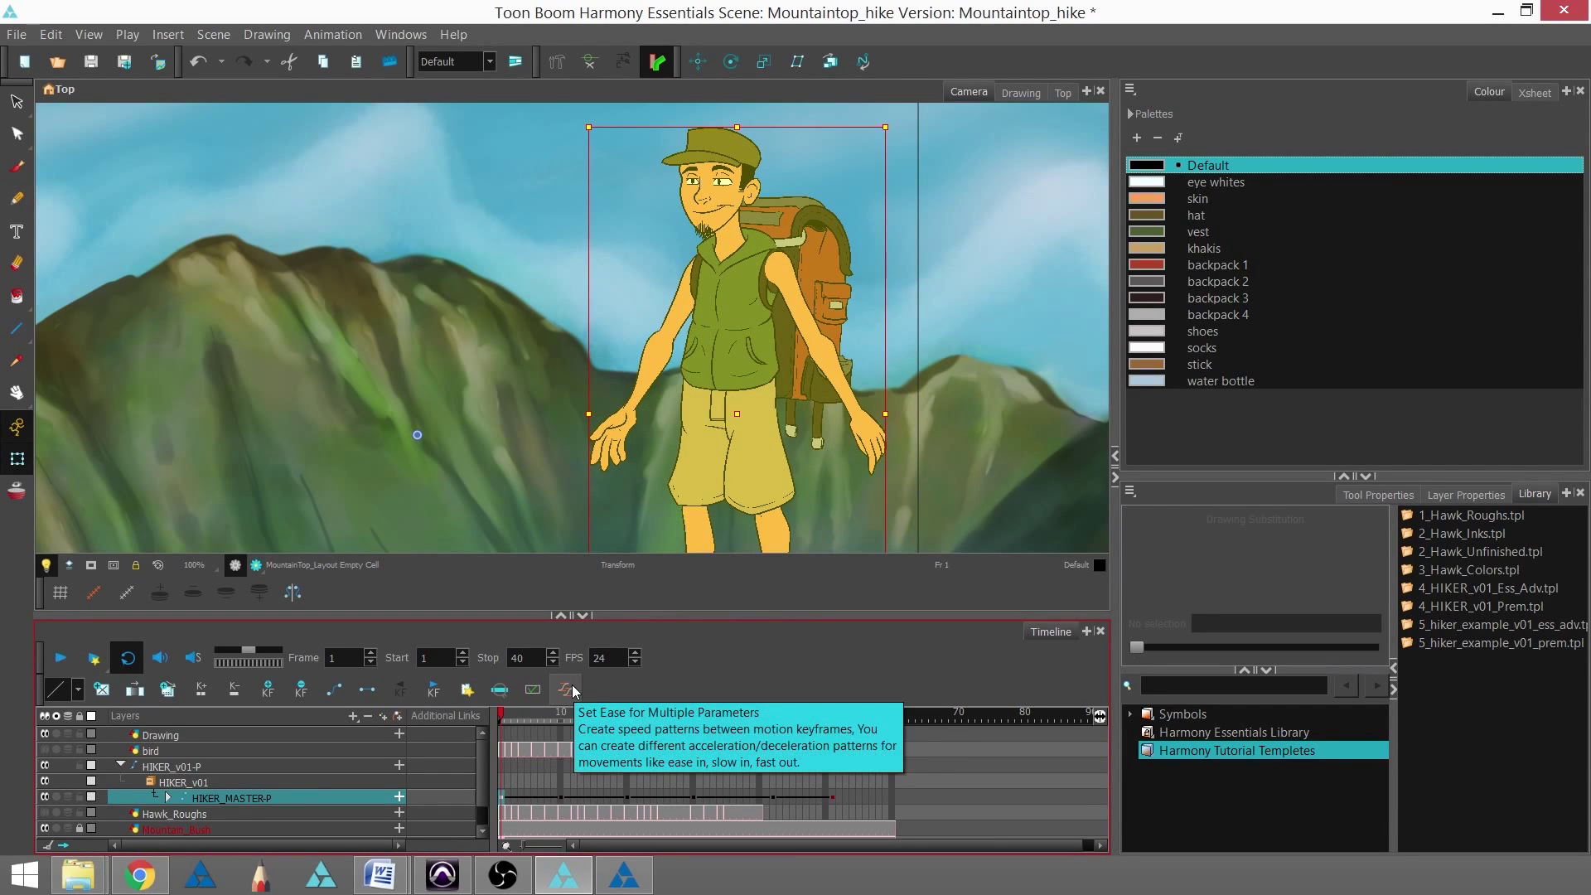
click(569, 689)
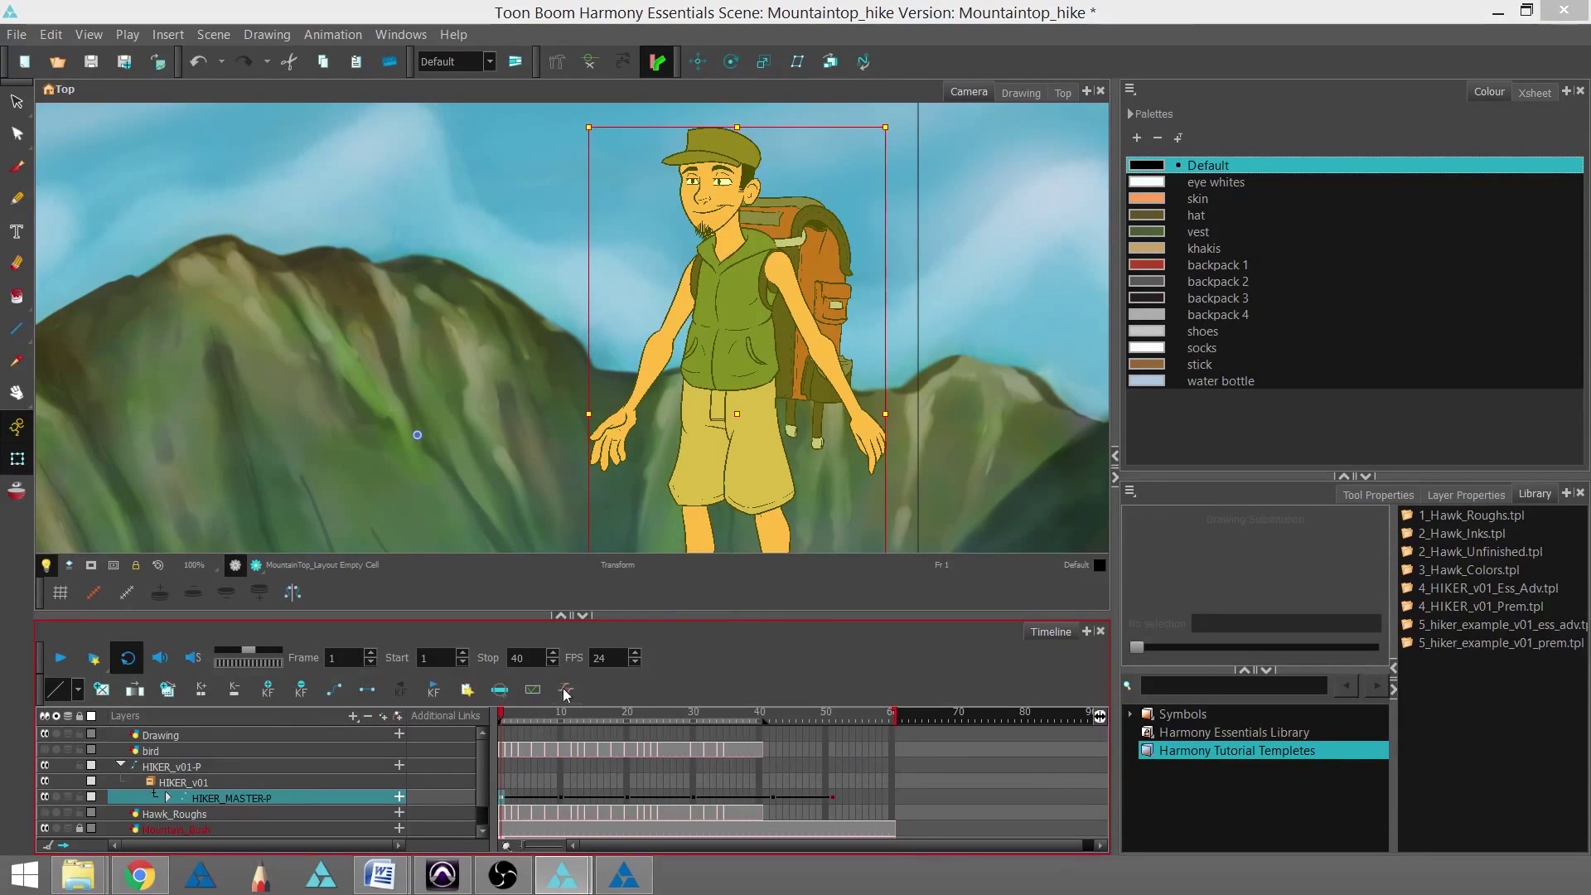
drag(733, 388, 789, 388)
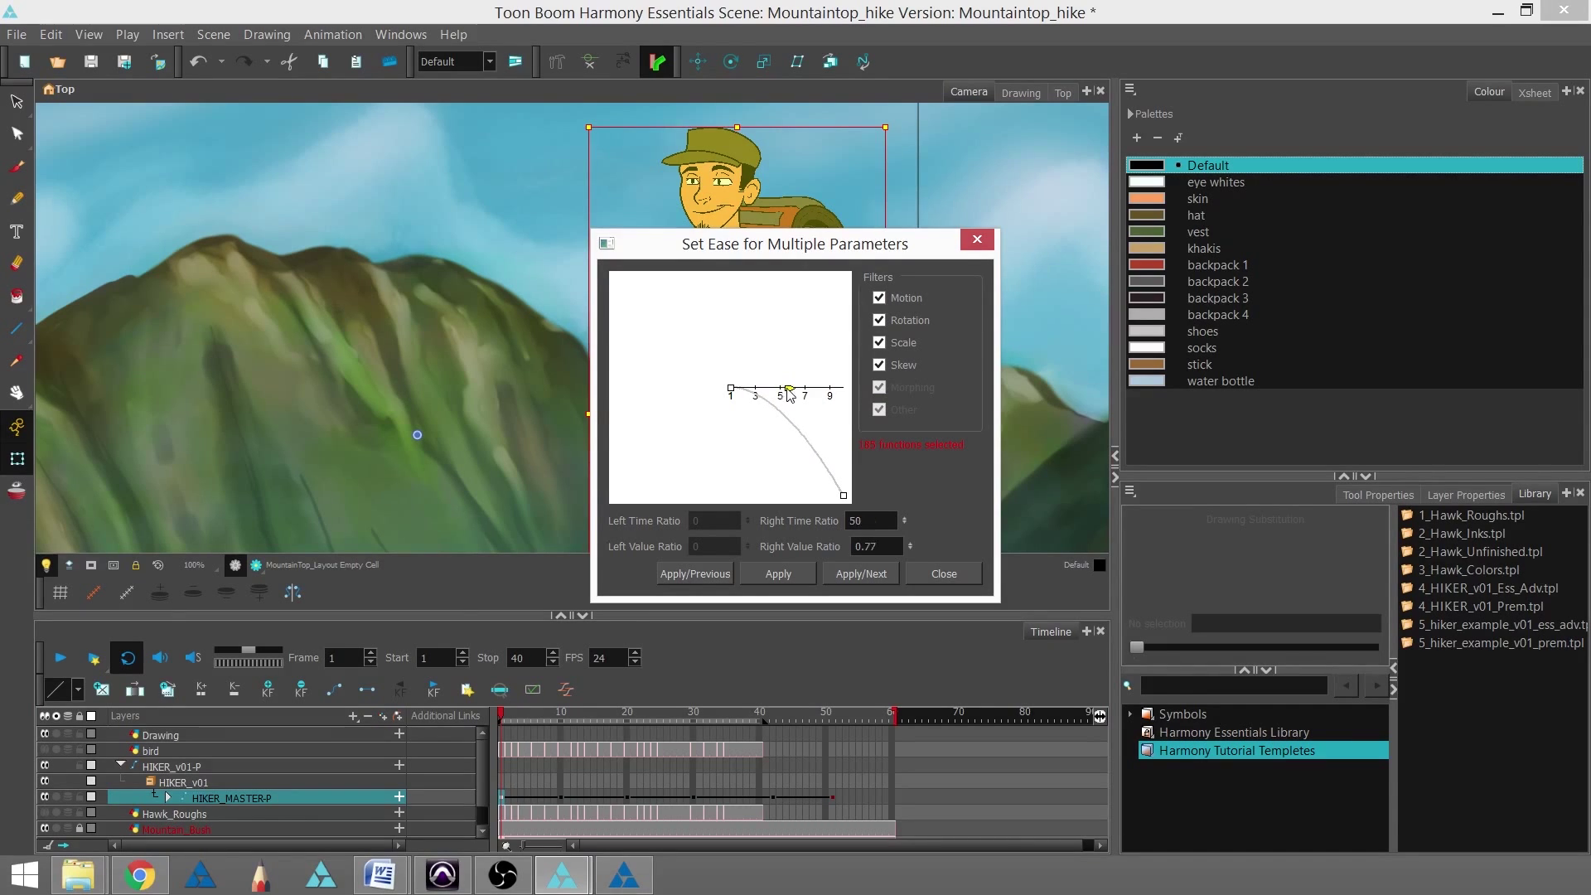
click(779, 573)
click(944, 573)
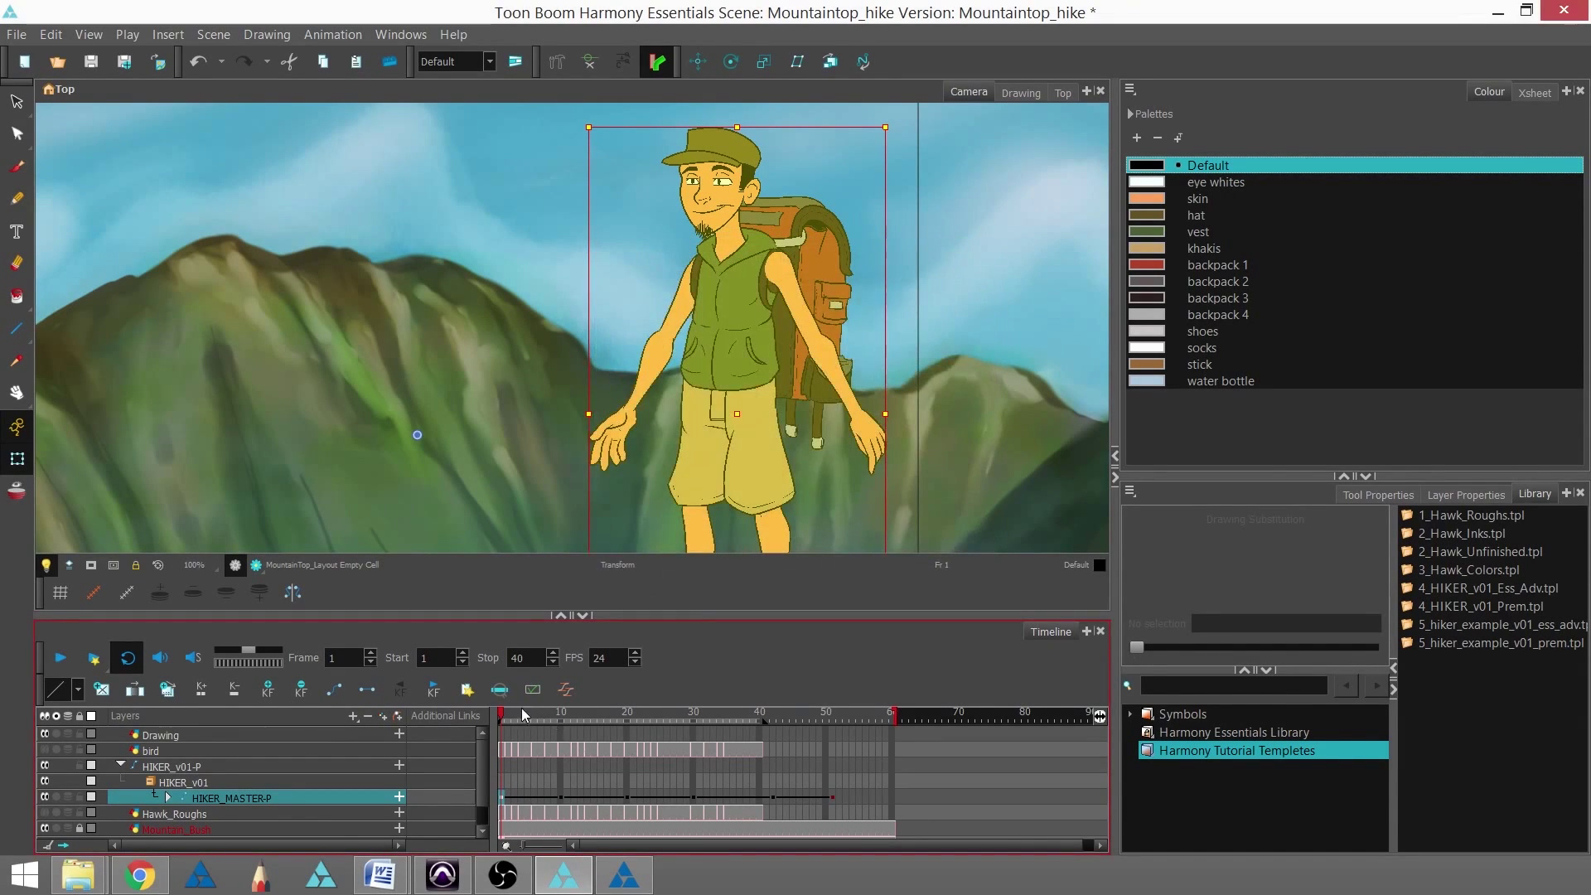
- Scrub and play back the hiker's eased wave animation
mouse_move(523, 715)
mouse_down()
mouse_move(570, 718)
mouse_move(499, 715)
mouse_move(527, 715)
mouse_up()
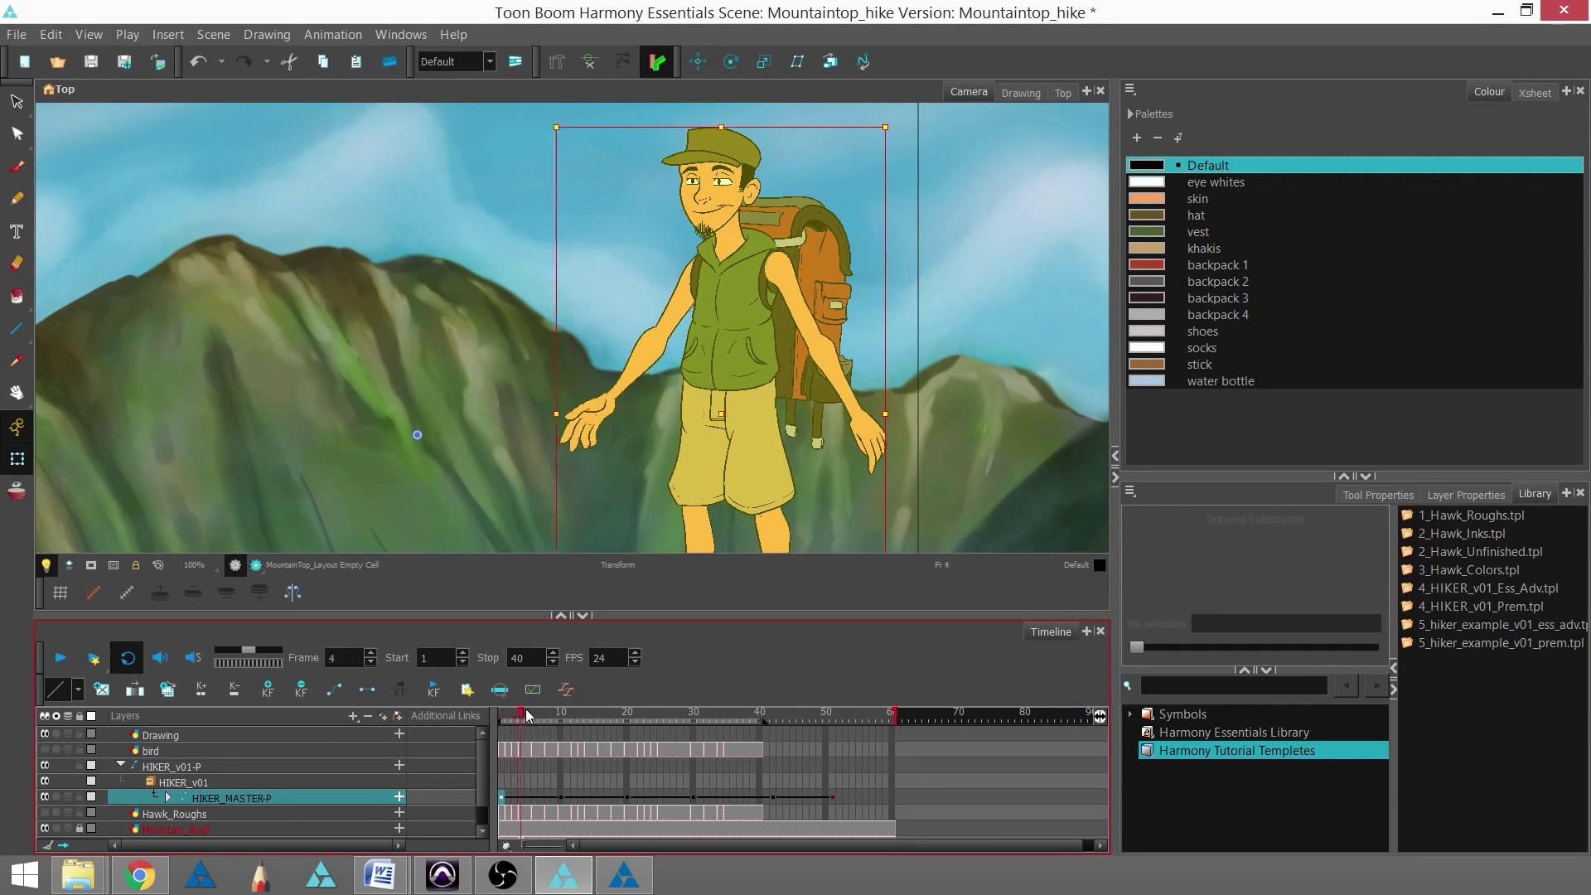
click(63, 657)
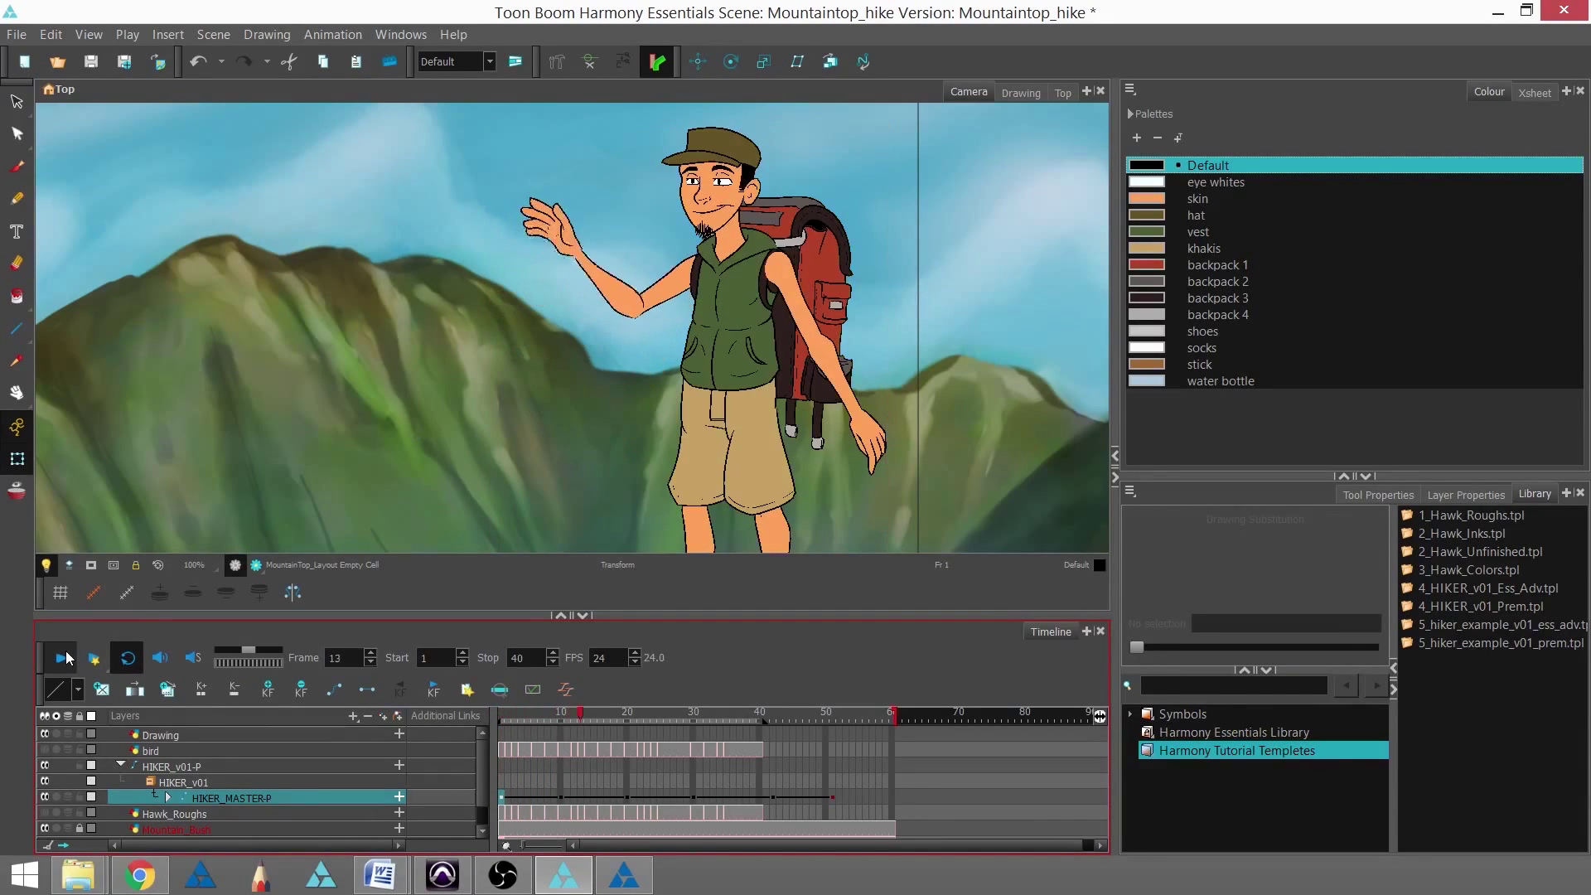
click(64, 658)
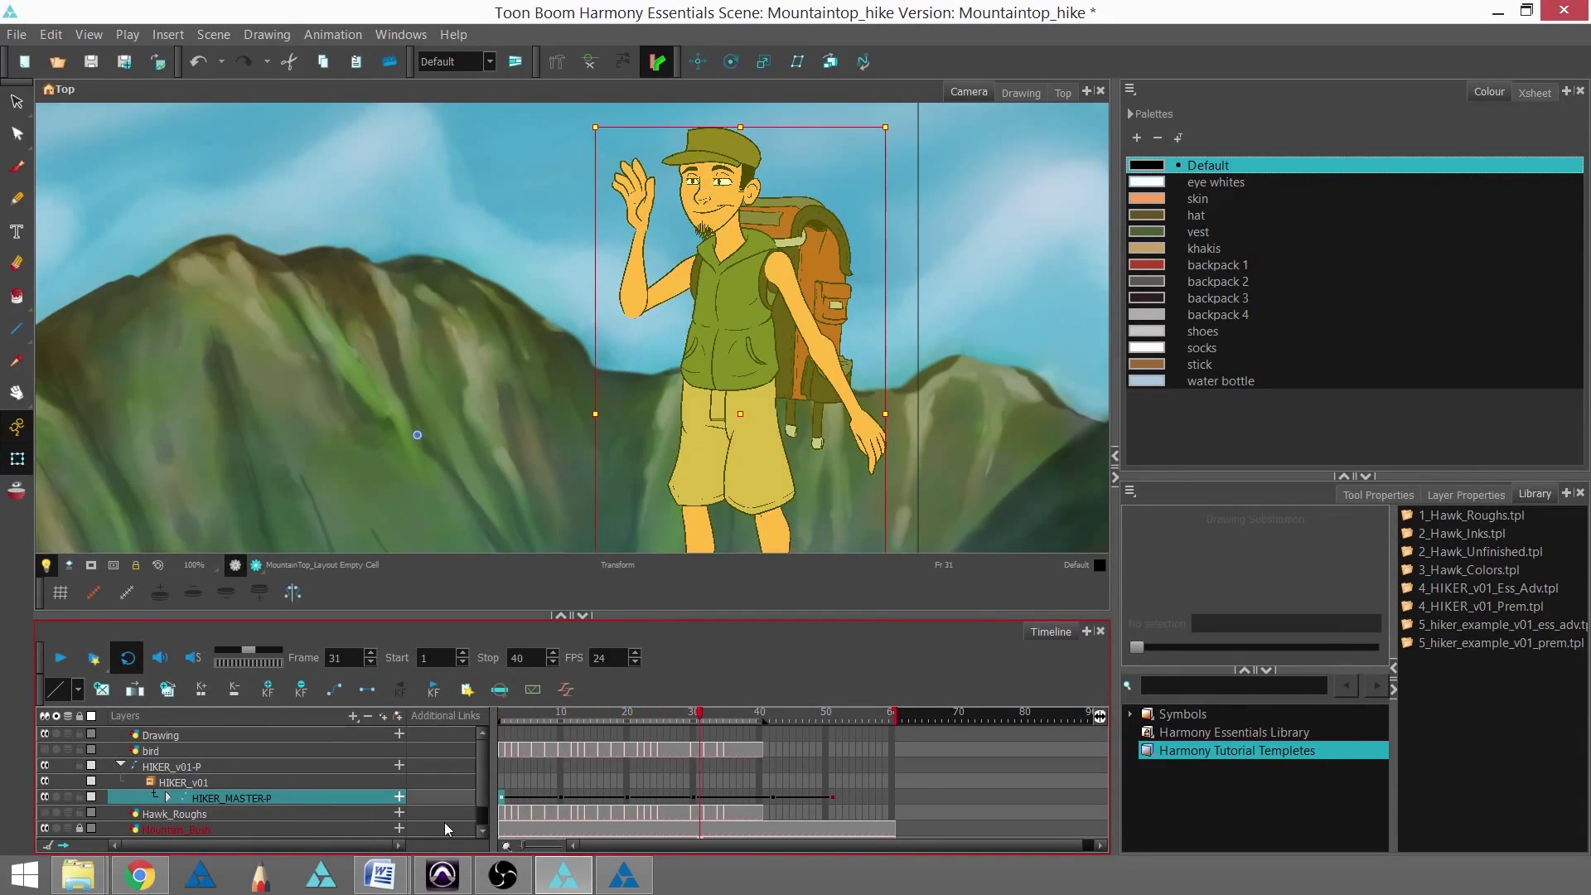
click(500, 713)
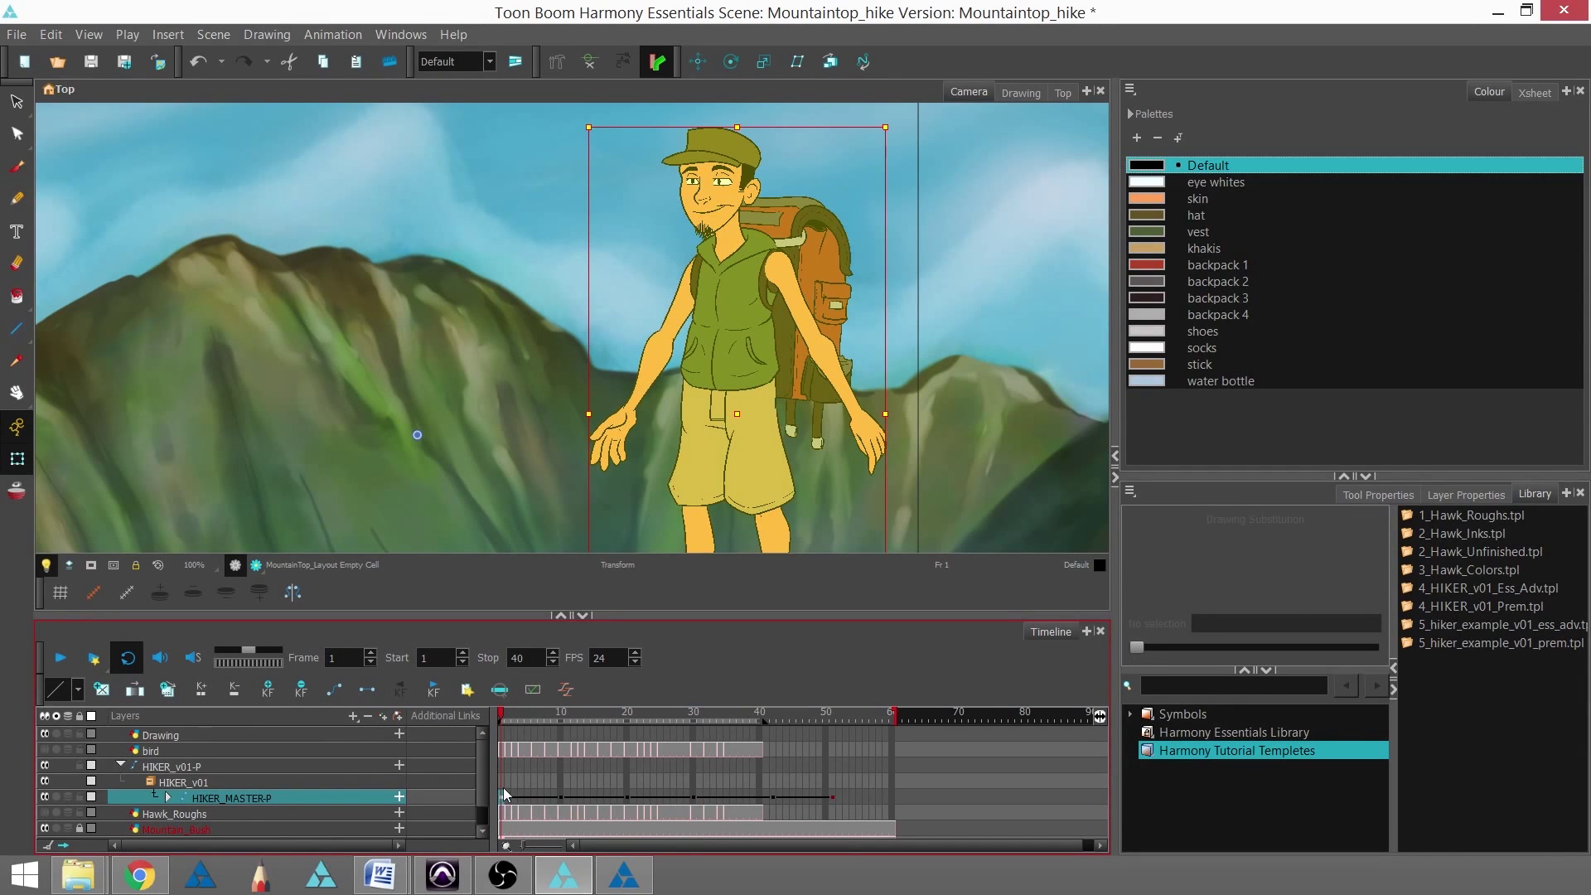
click(66, 657)
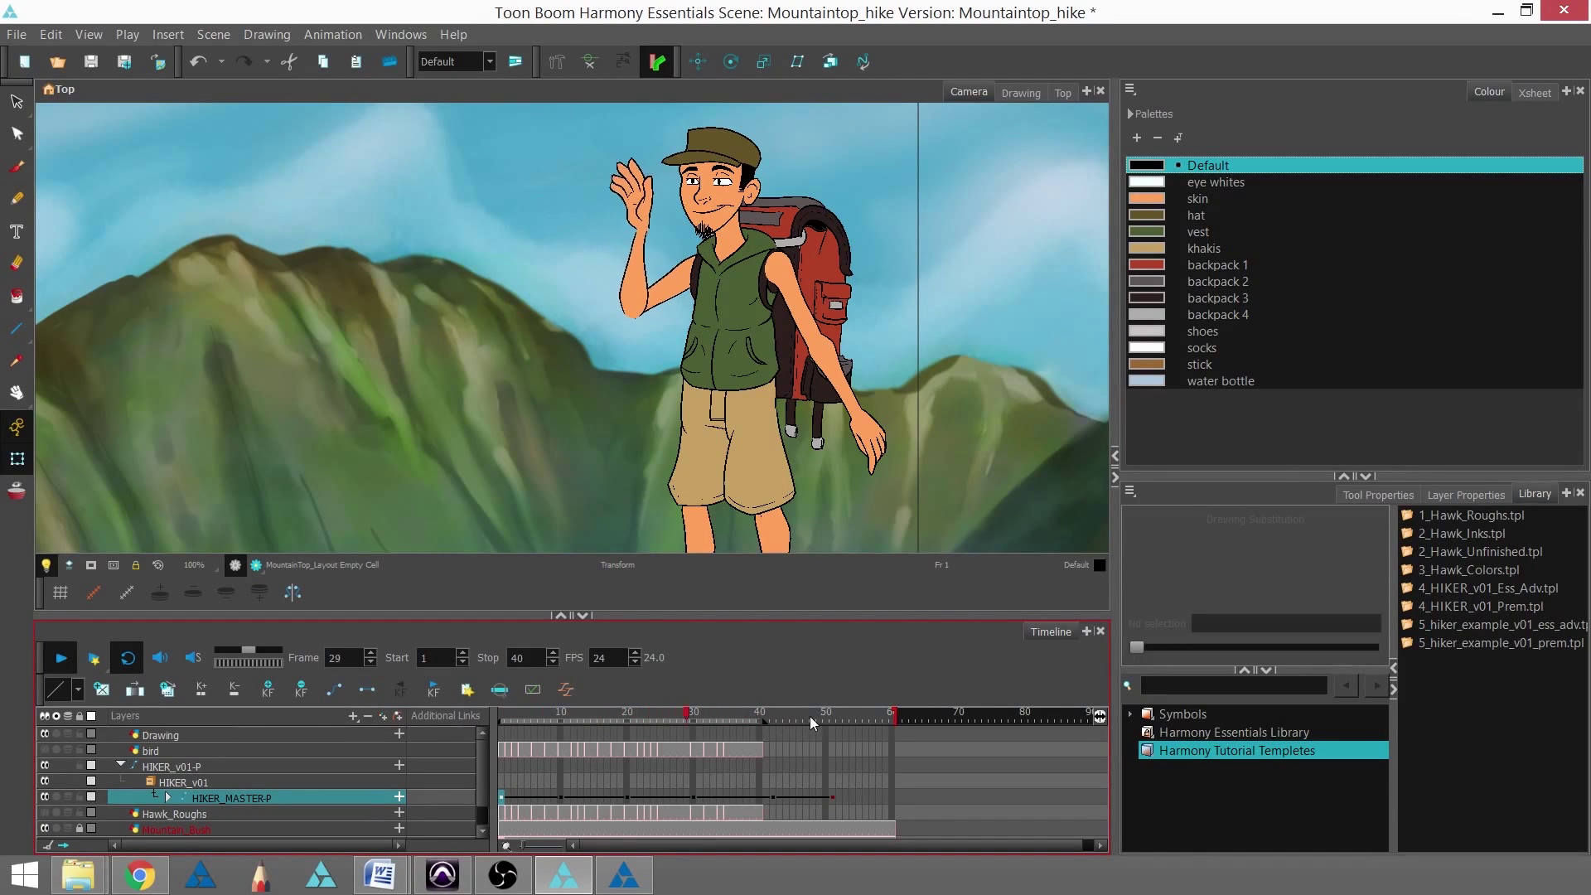
click(70, 666)
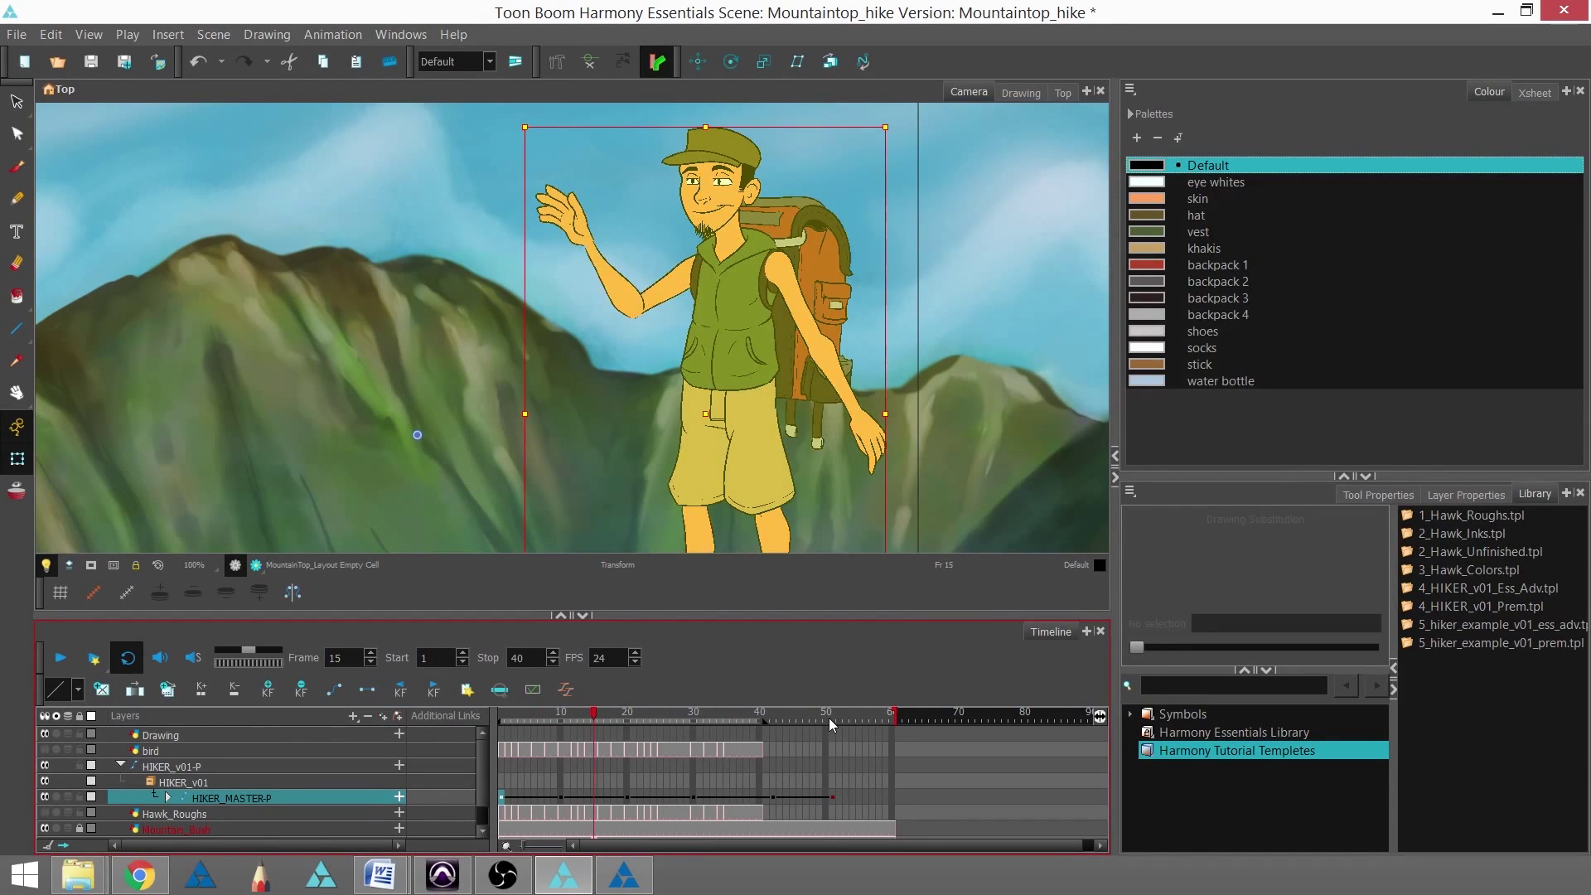
- Set the playback Stop frame to 51 and play the full wave through
drag(829, 718, 834, 715)
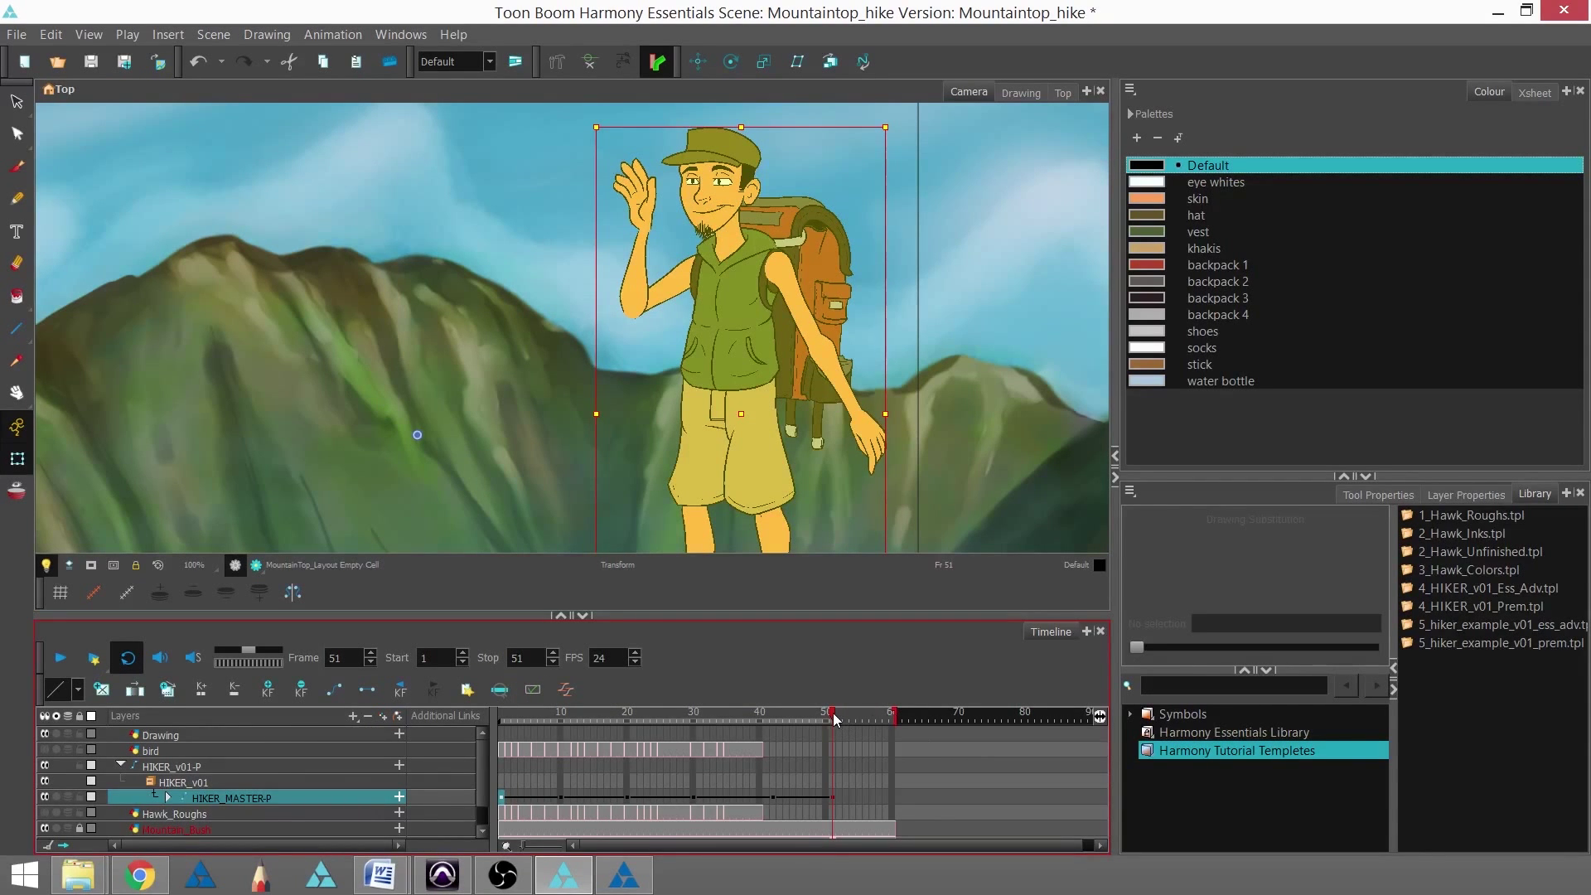
click(56, 655)
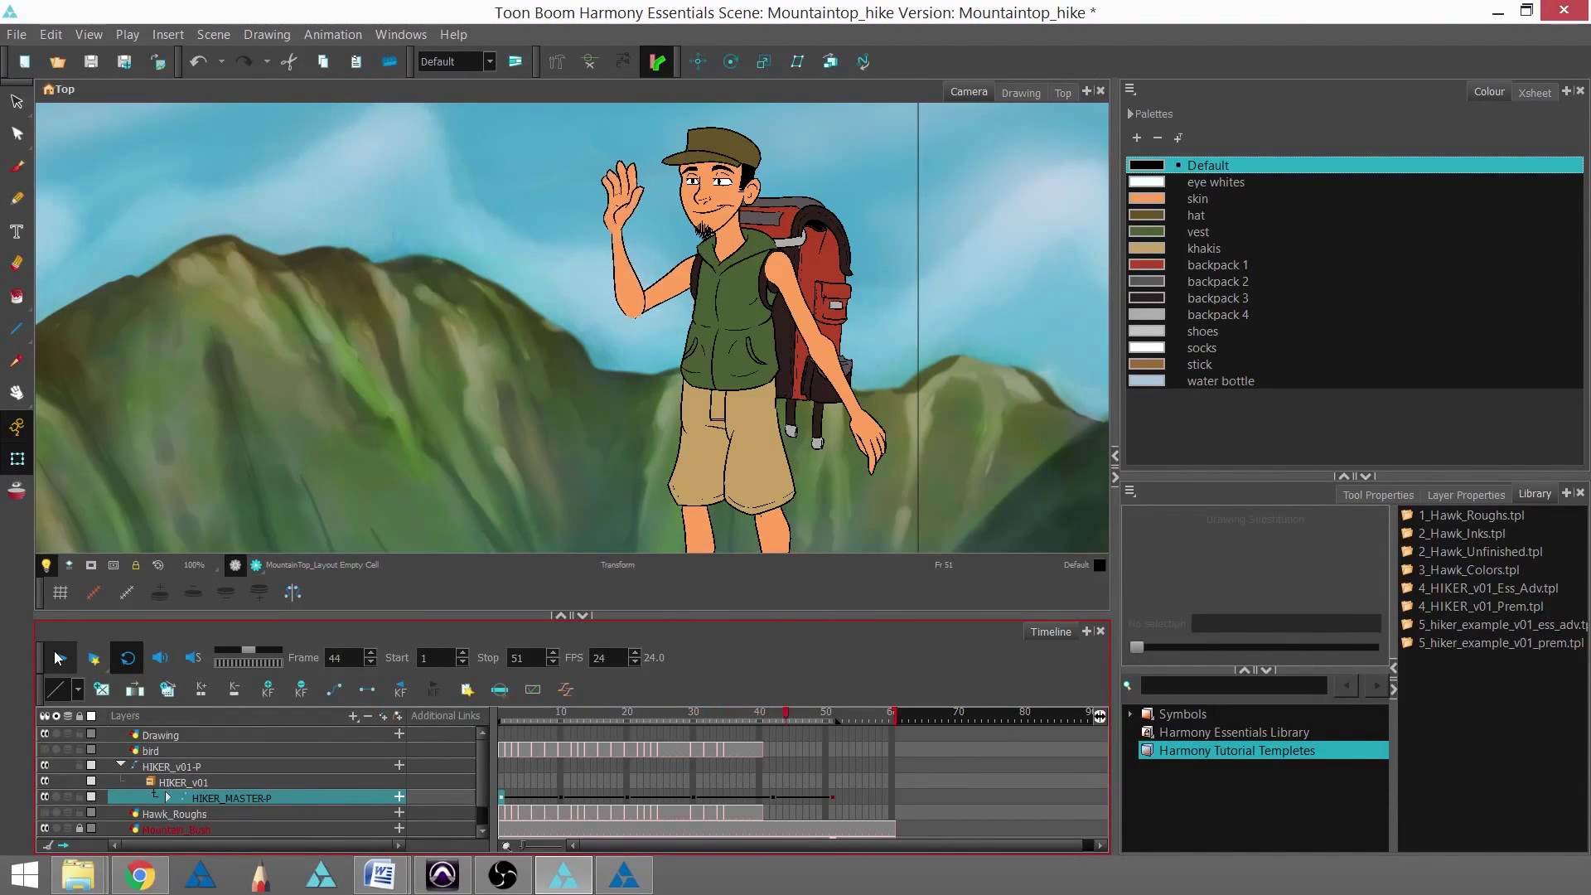
click(55, 655)
- Go to frame 13 and select the hiker's raised waving hand
drag(512, 711, 580, 713)
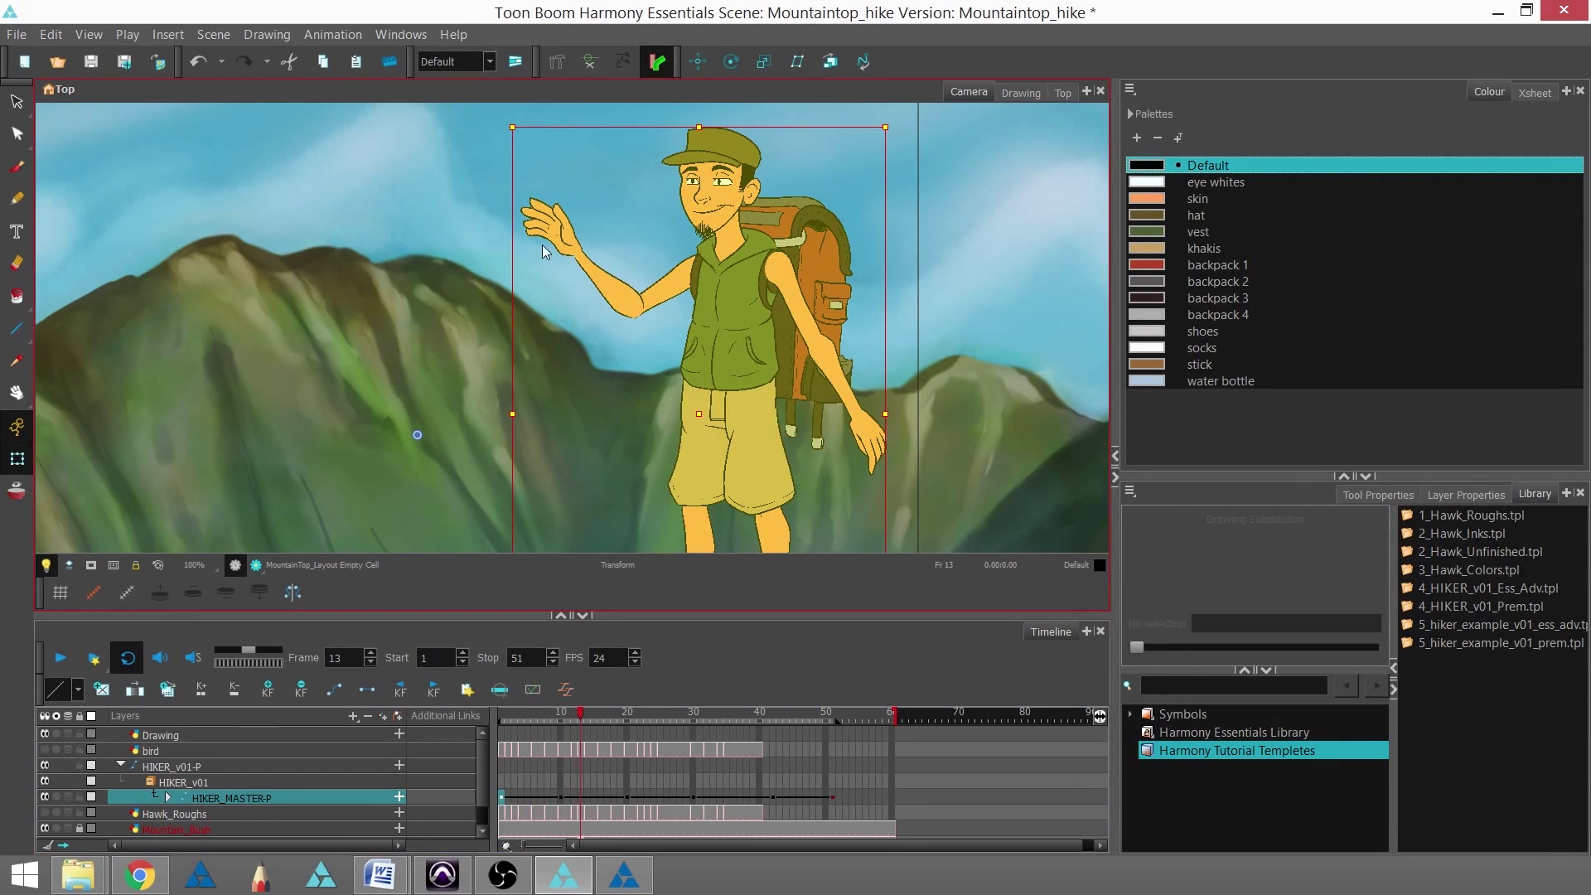
click(559, 224)
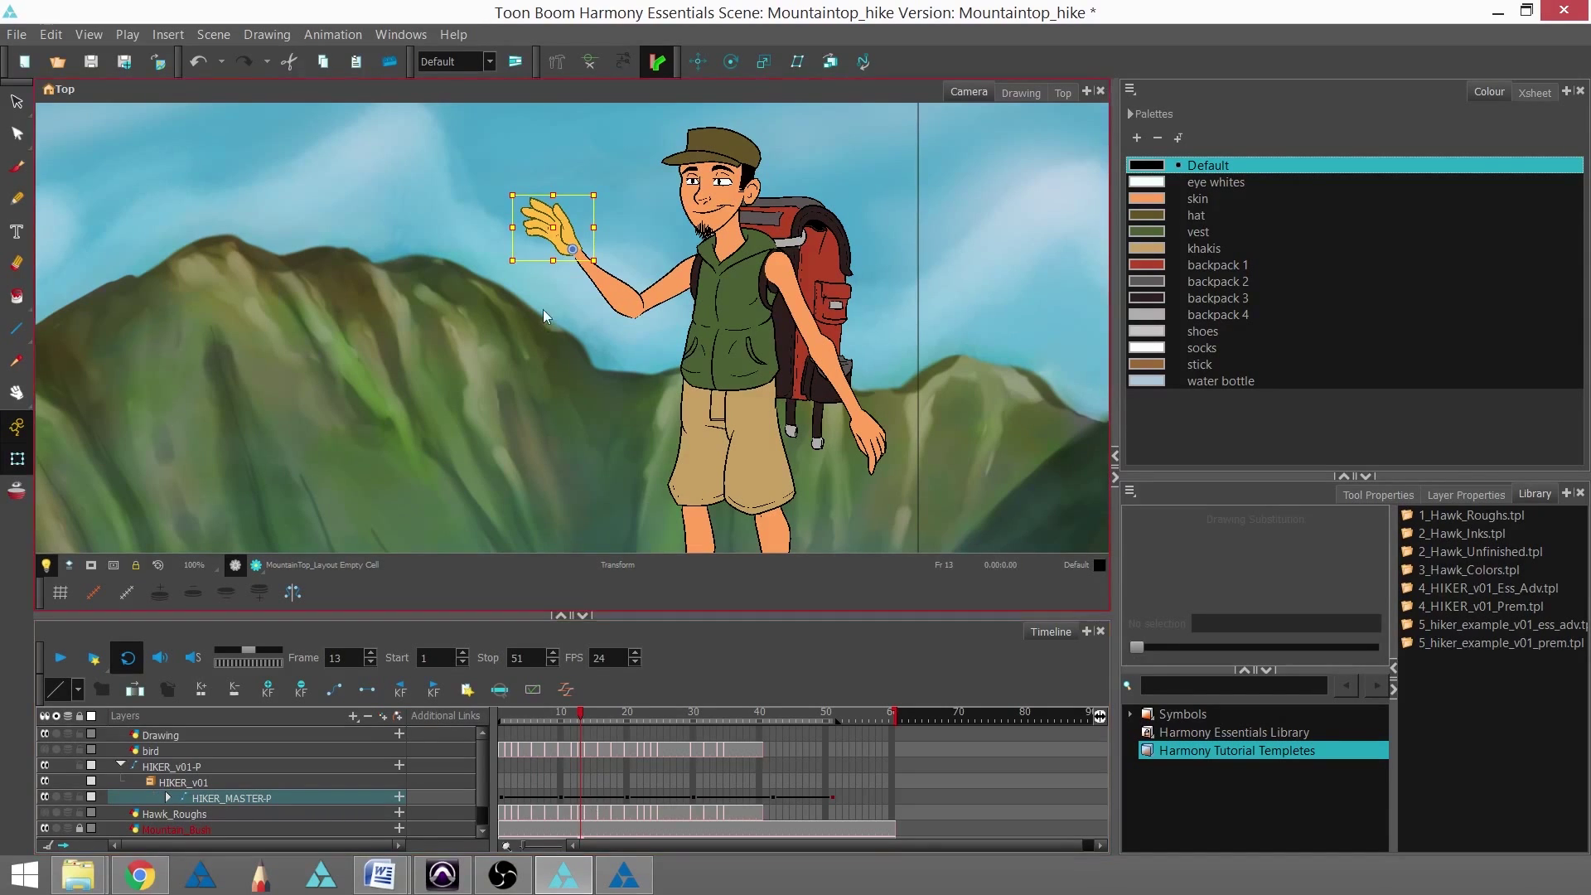
click(565, 238)
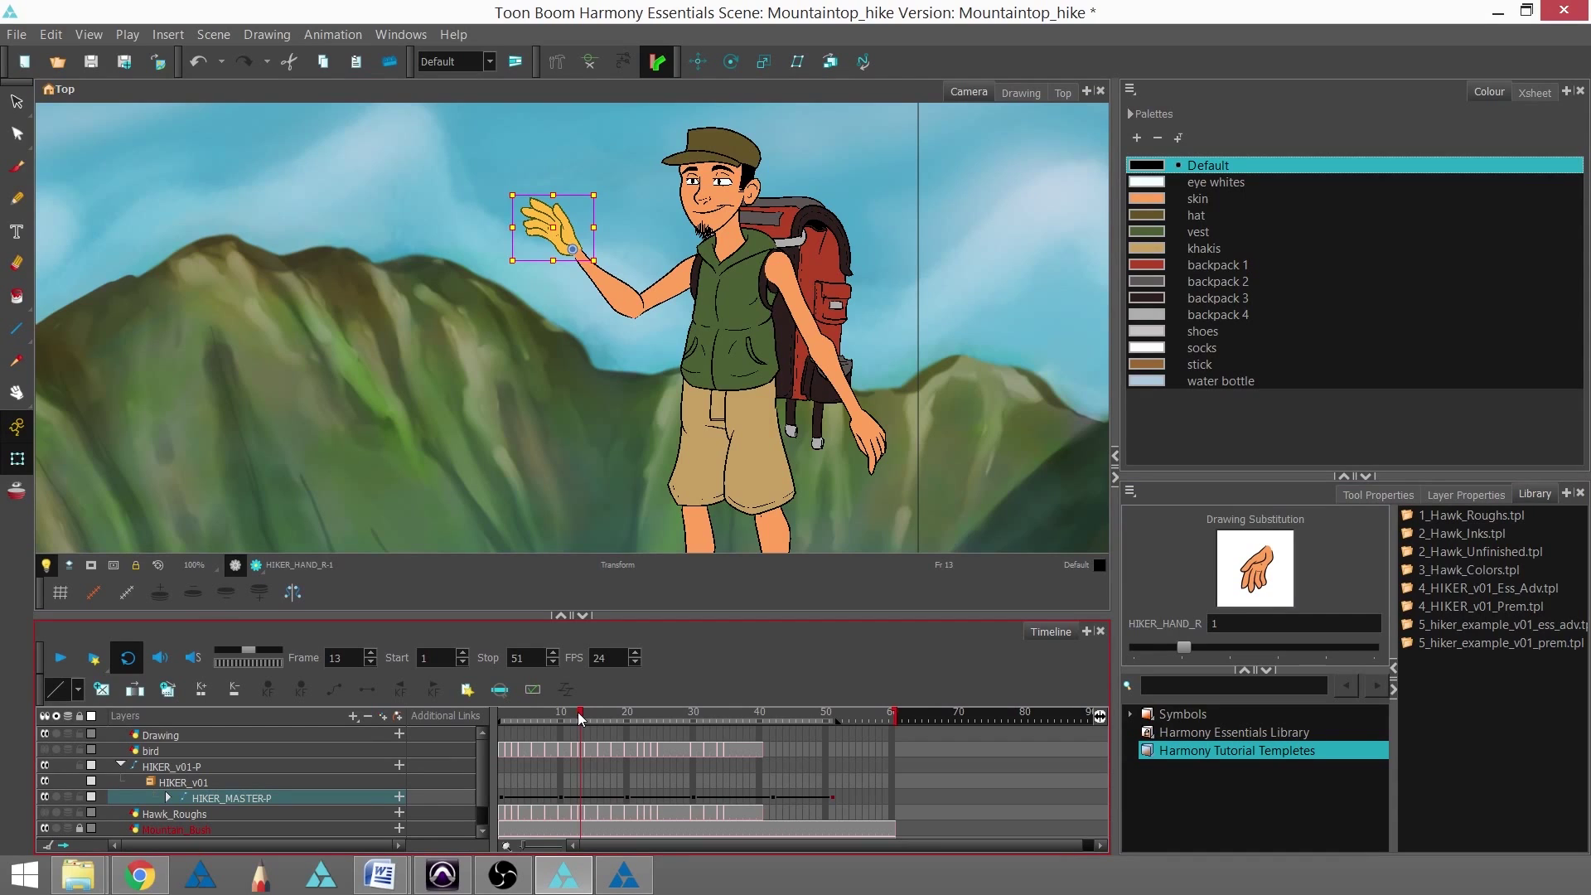
click(573, 190)
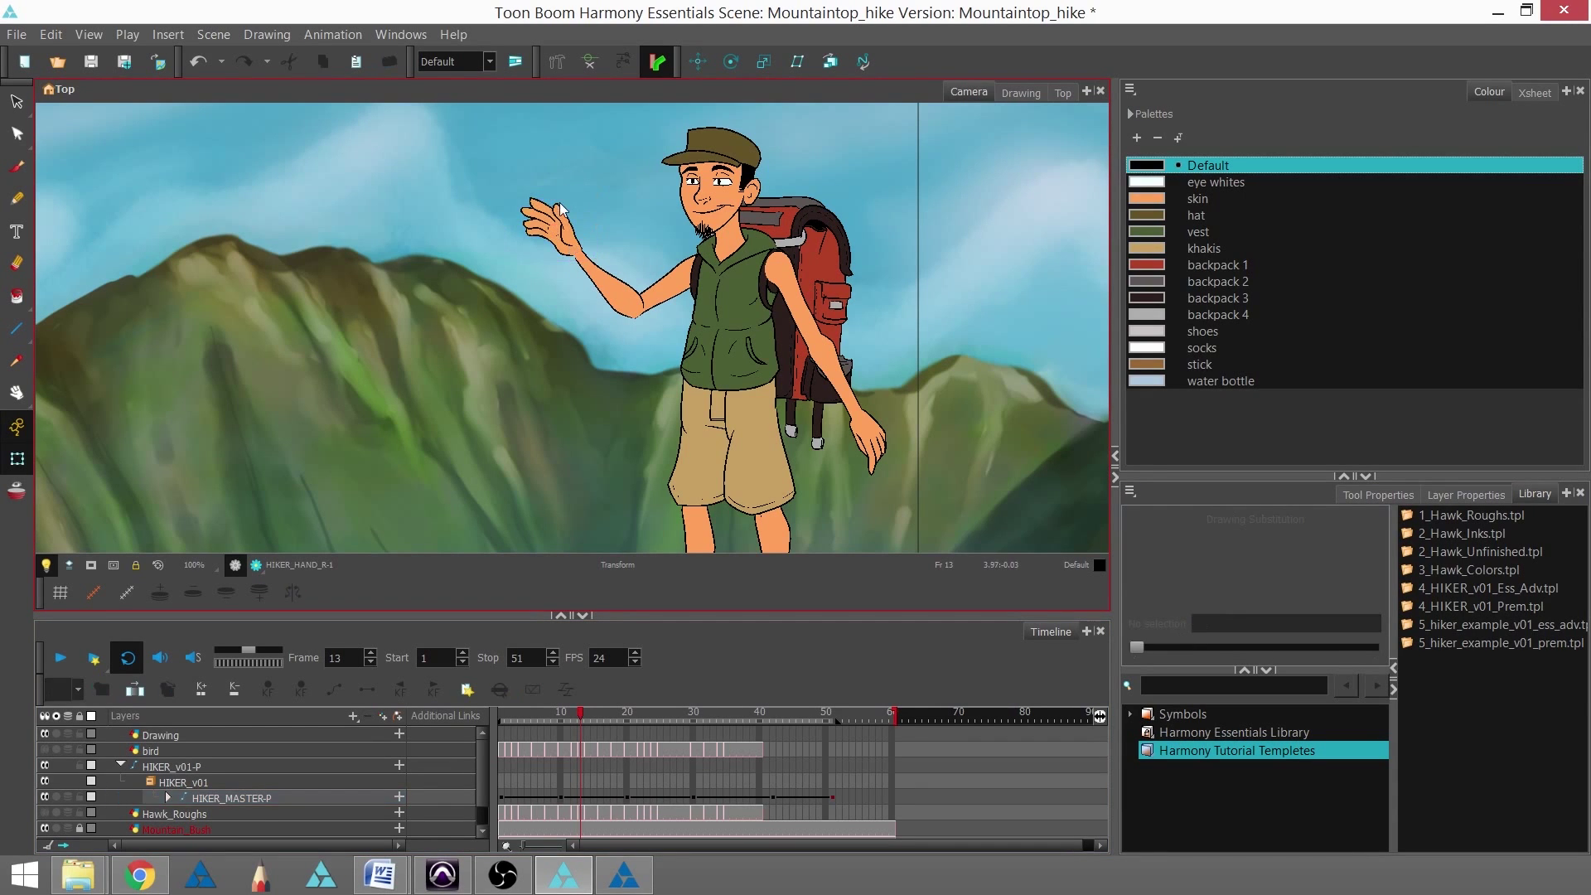
click(559, 229)
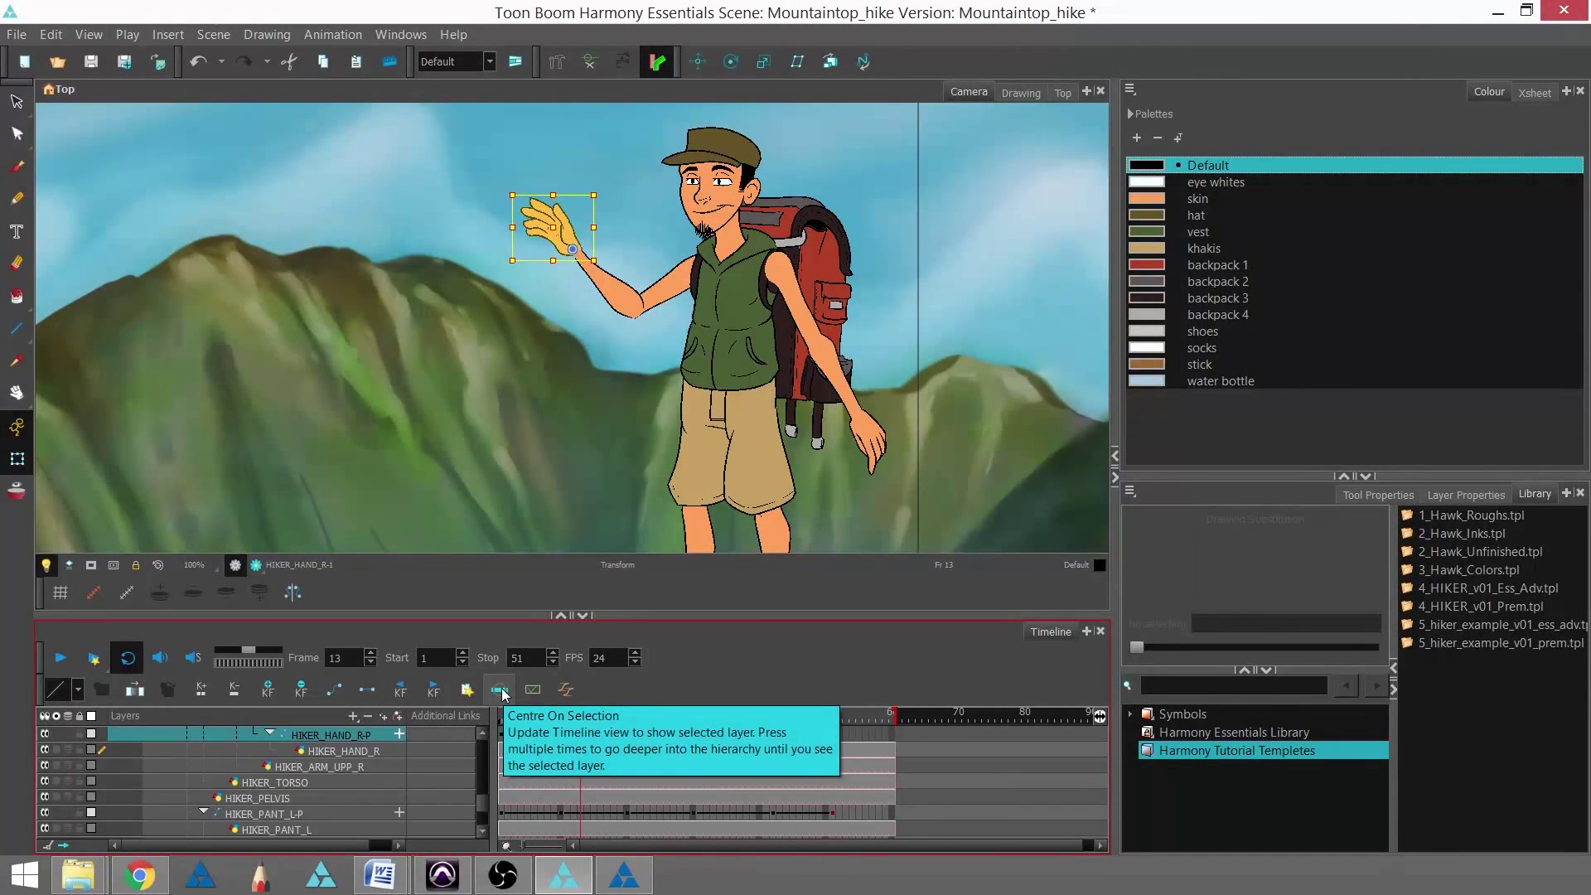
- On the HIKER_HAND_R layer, try the bottle-holding drawing, then return to open-hand drawing 1
click(581, 750)
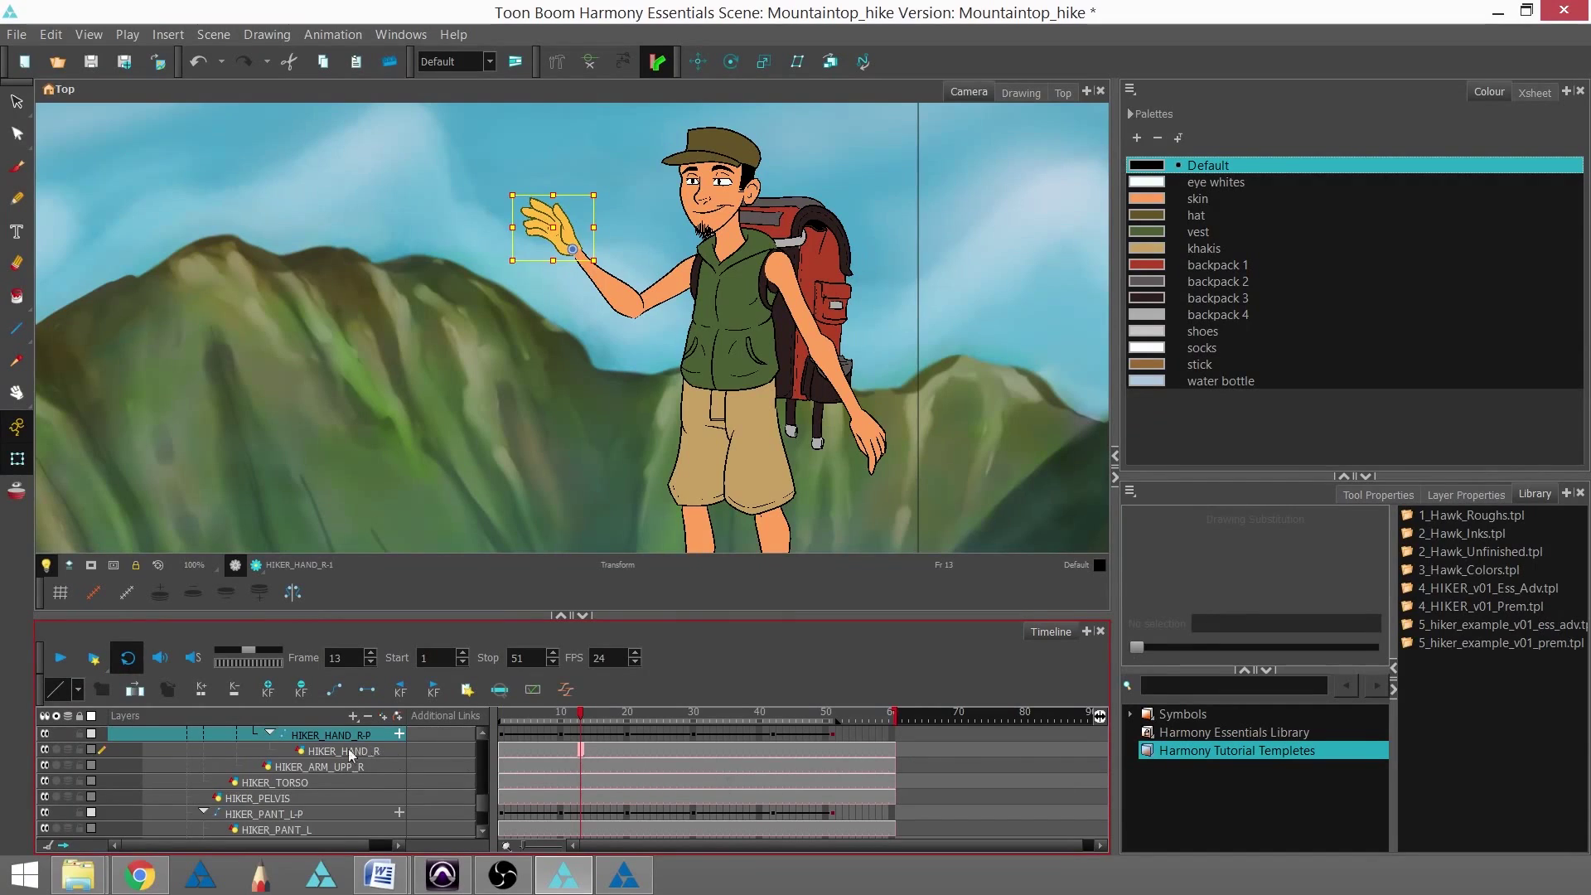
click(331, 751)
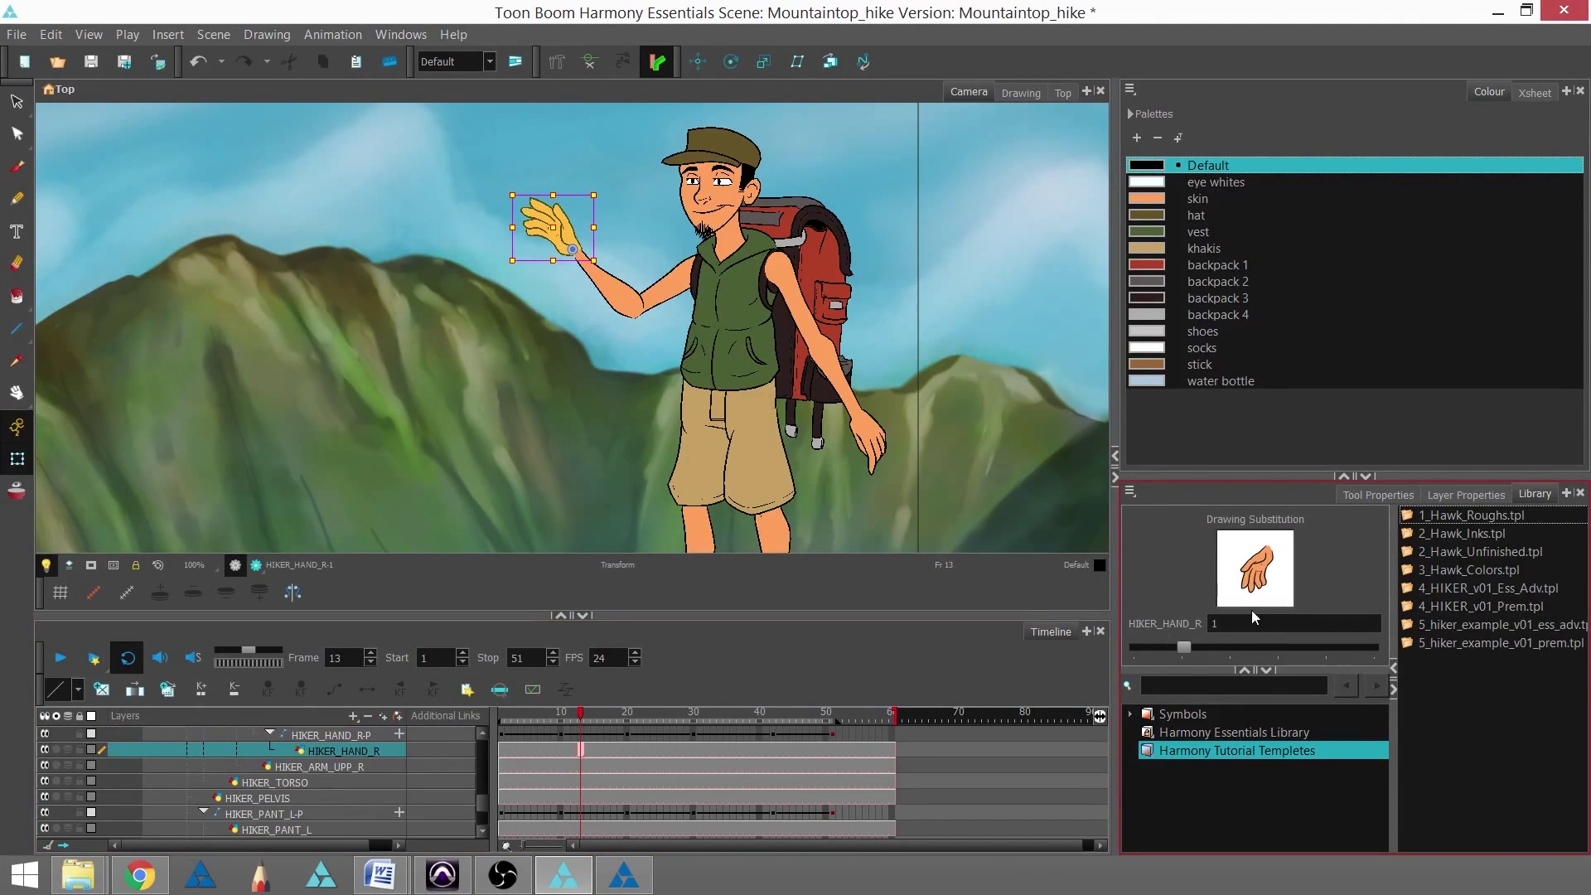
mouse_move(1184, 645)
mouse_down()
mouse_move(1368, 645)
mouse_move(1191, 647)
mouse_up()
drag(1191, 647, 1319, 643)
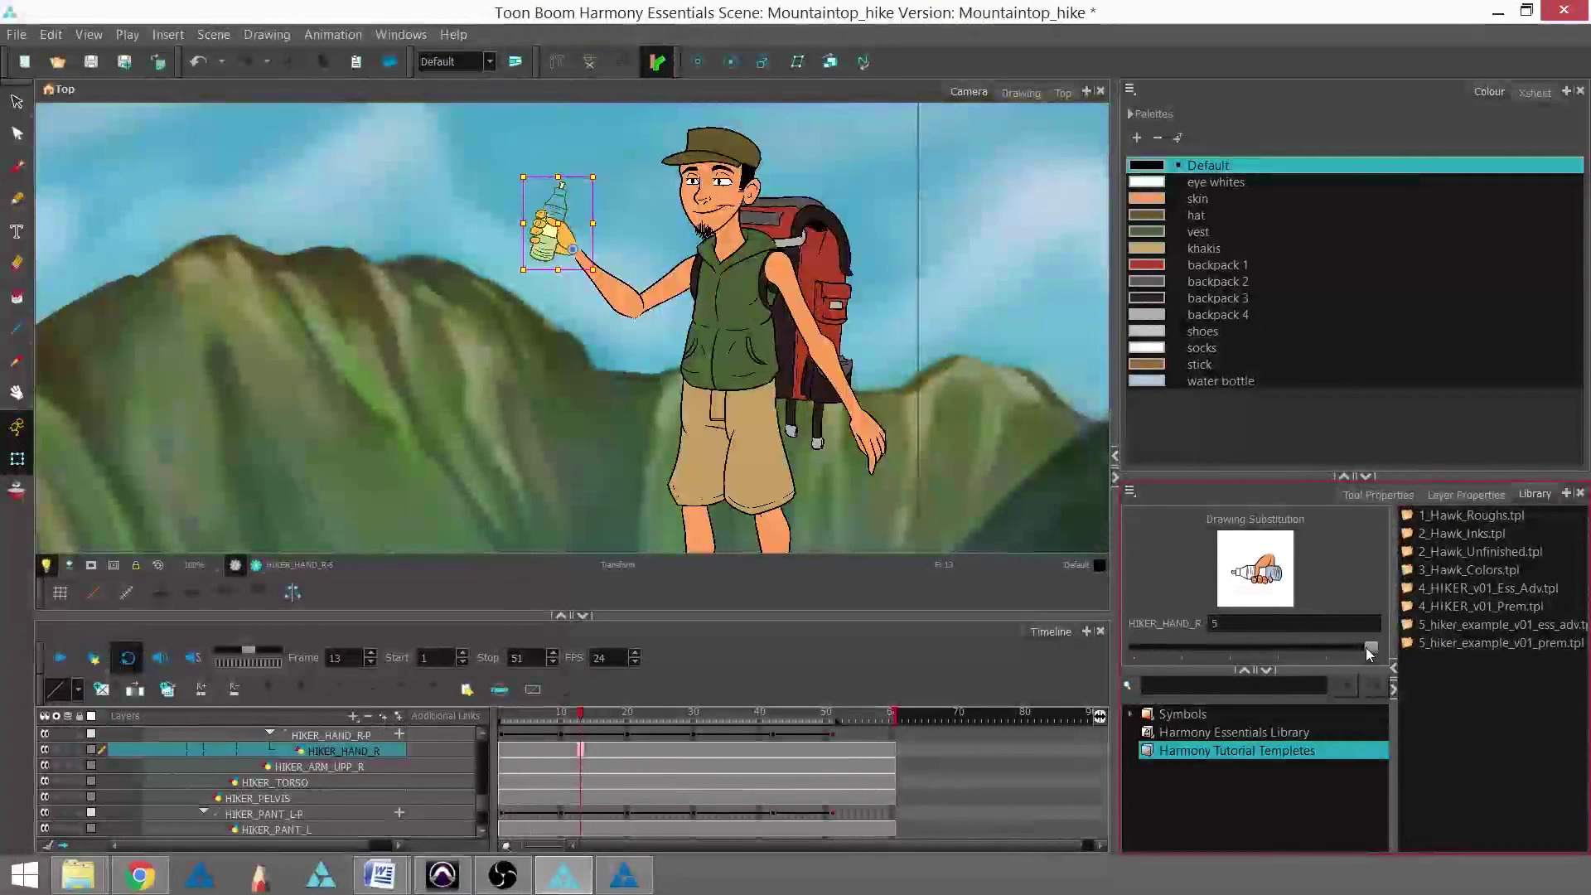
drag(1325, 657, 1184, 647)
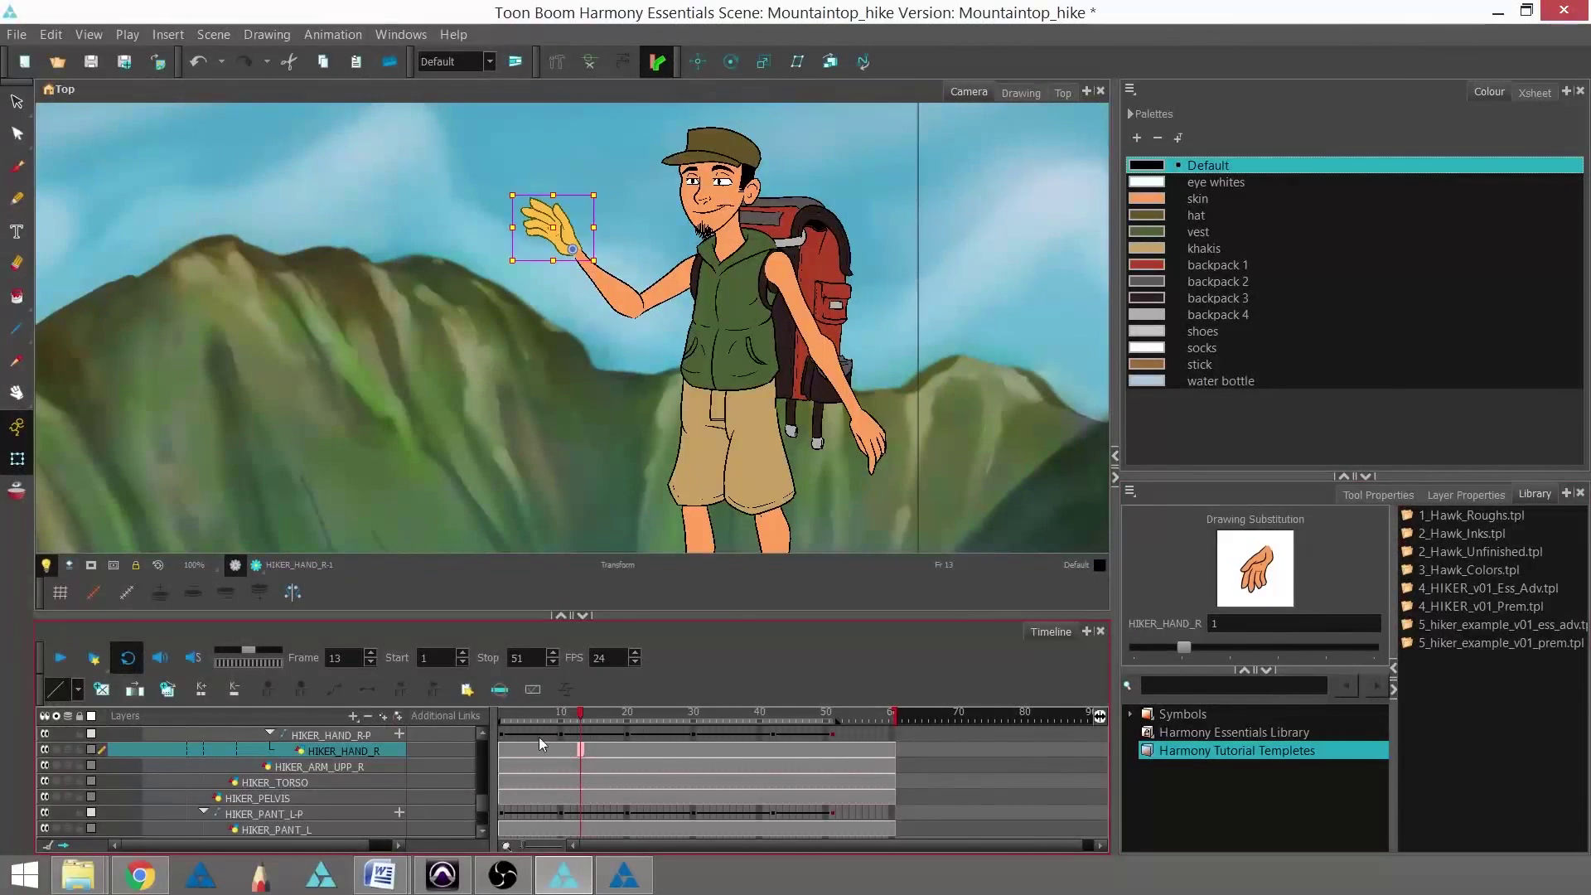
mouse_move(578, 714)
mouse_down()
mouse_move(594, 720)
mouse_move(580, 728)
mouse_up()
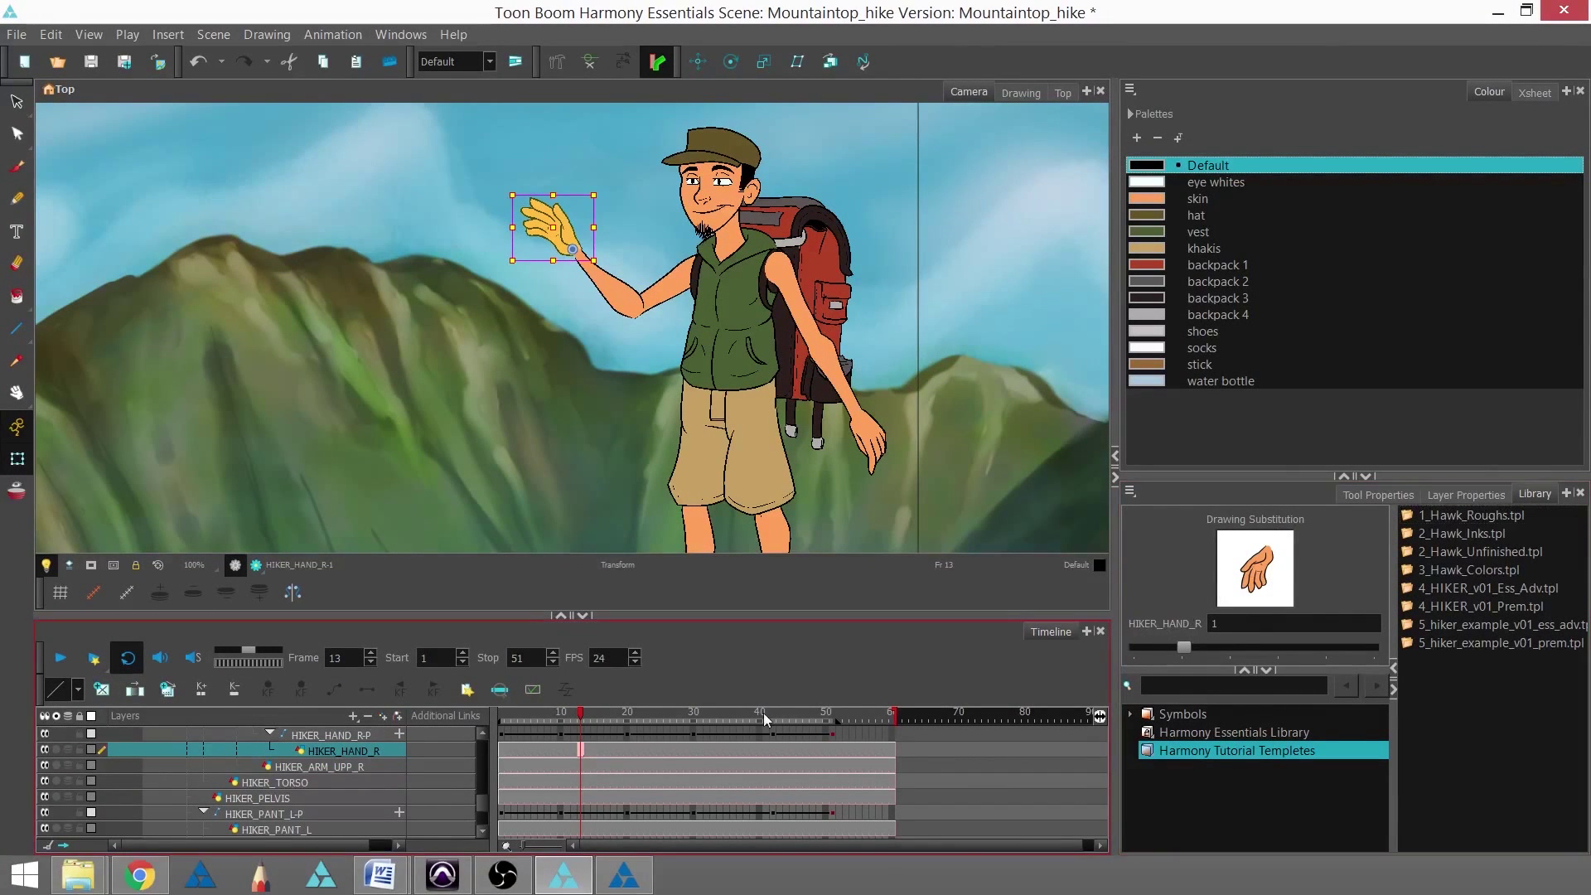